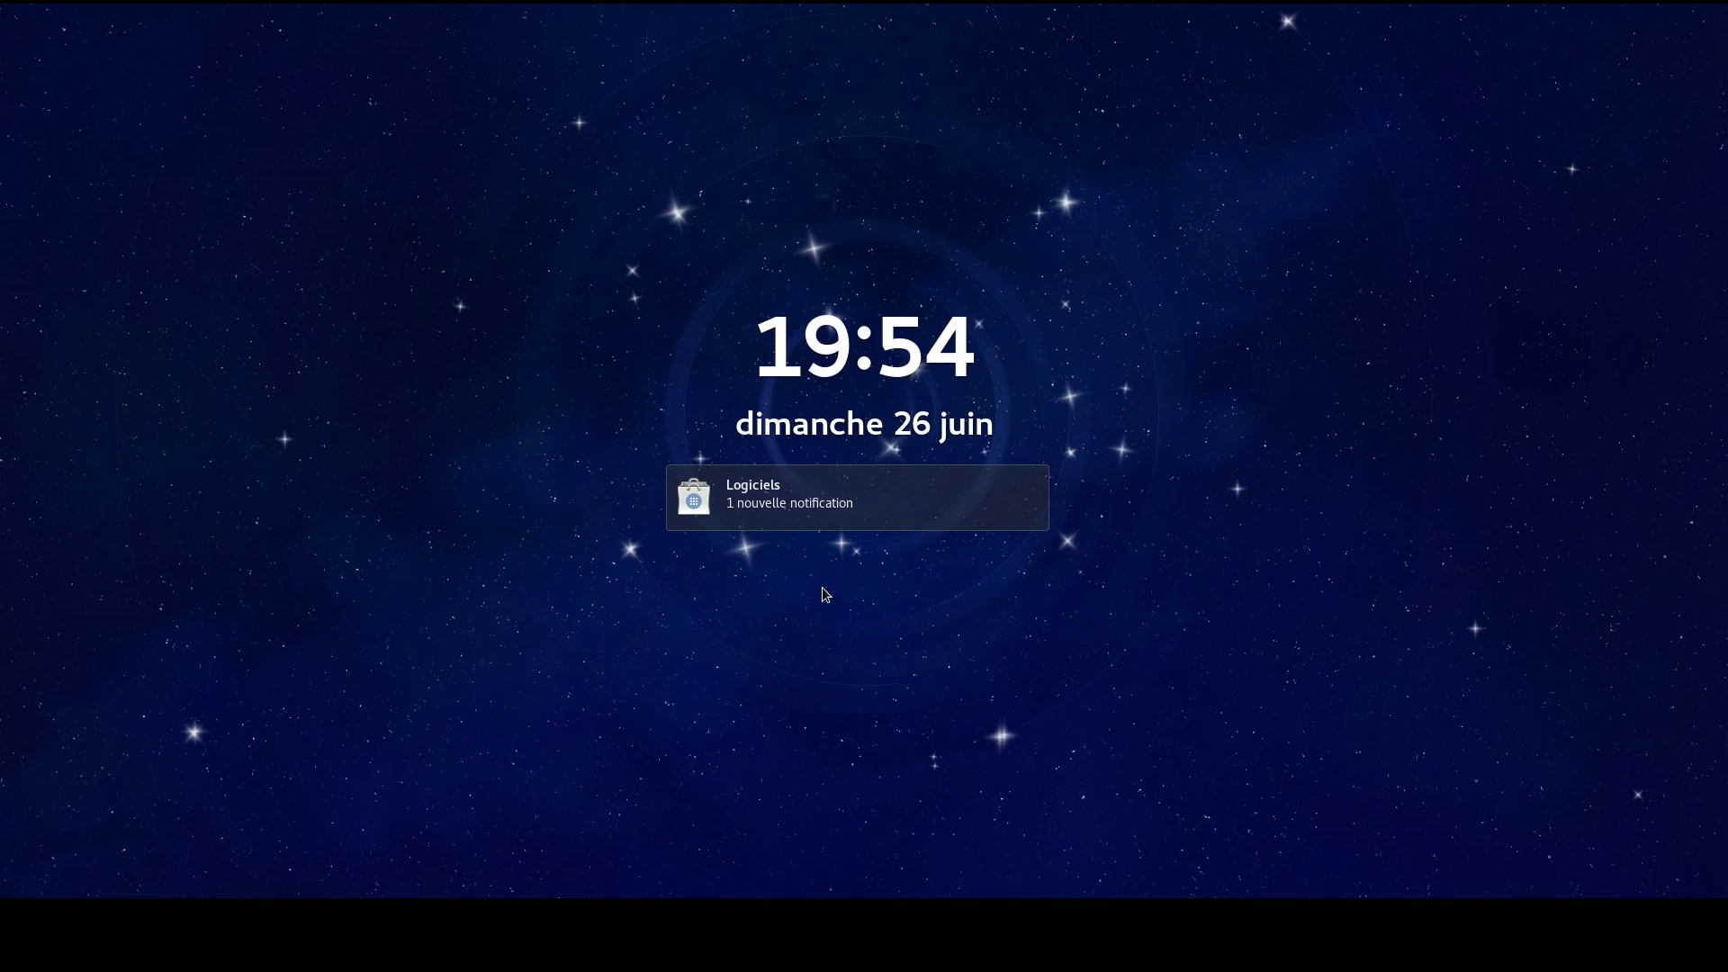
Dismiss the lock screen to reach the desktop
left_click_drag(889, 678, 786, 8)
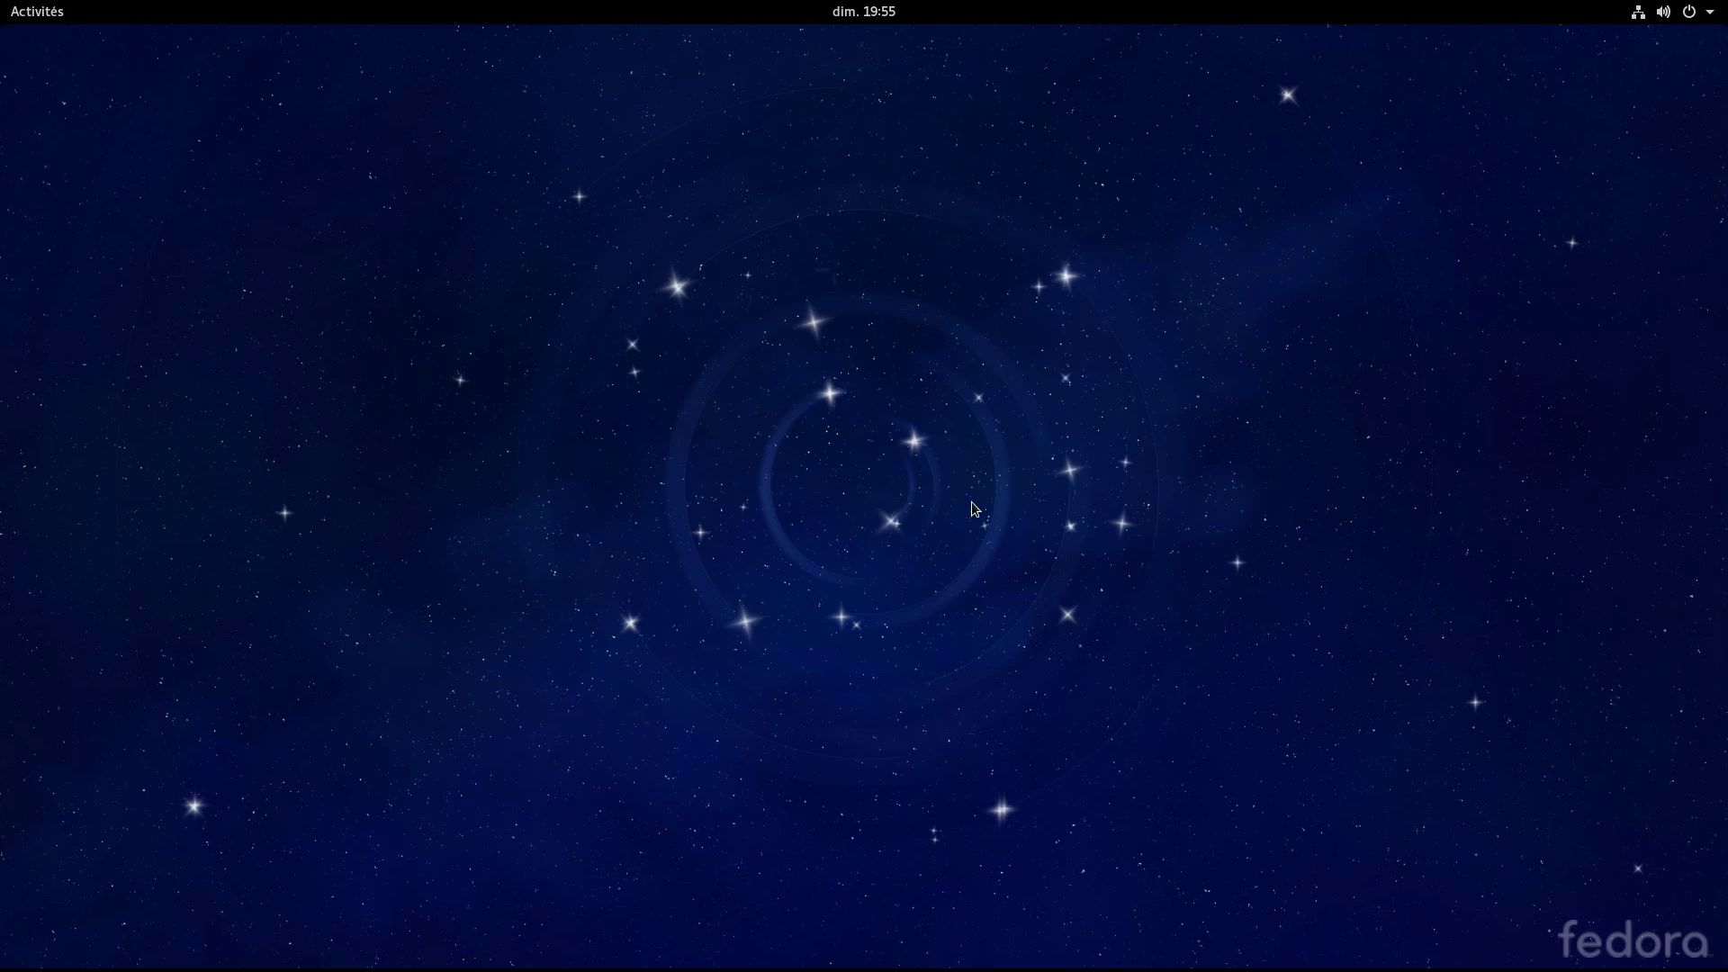
Look through the network and account entries of the system menu, and open and close the system settings window
left_click(1668, 14)
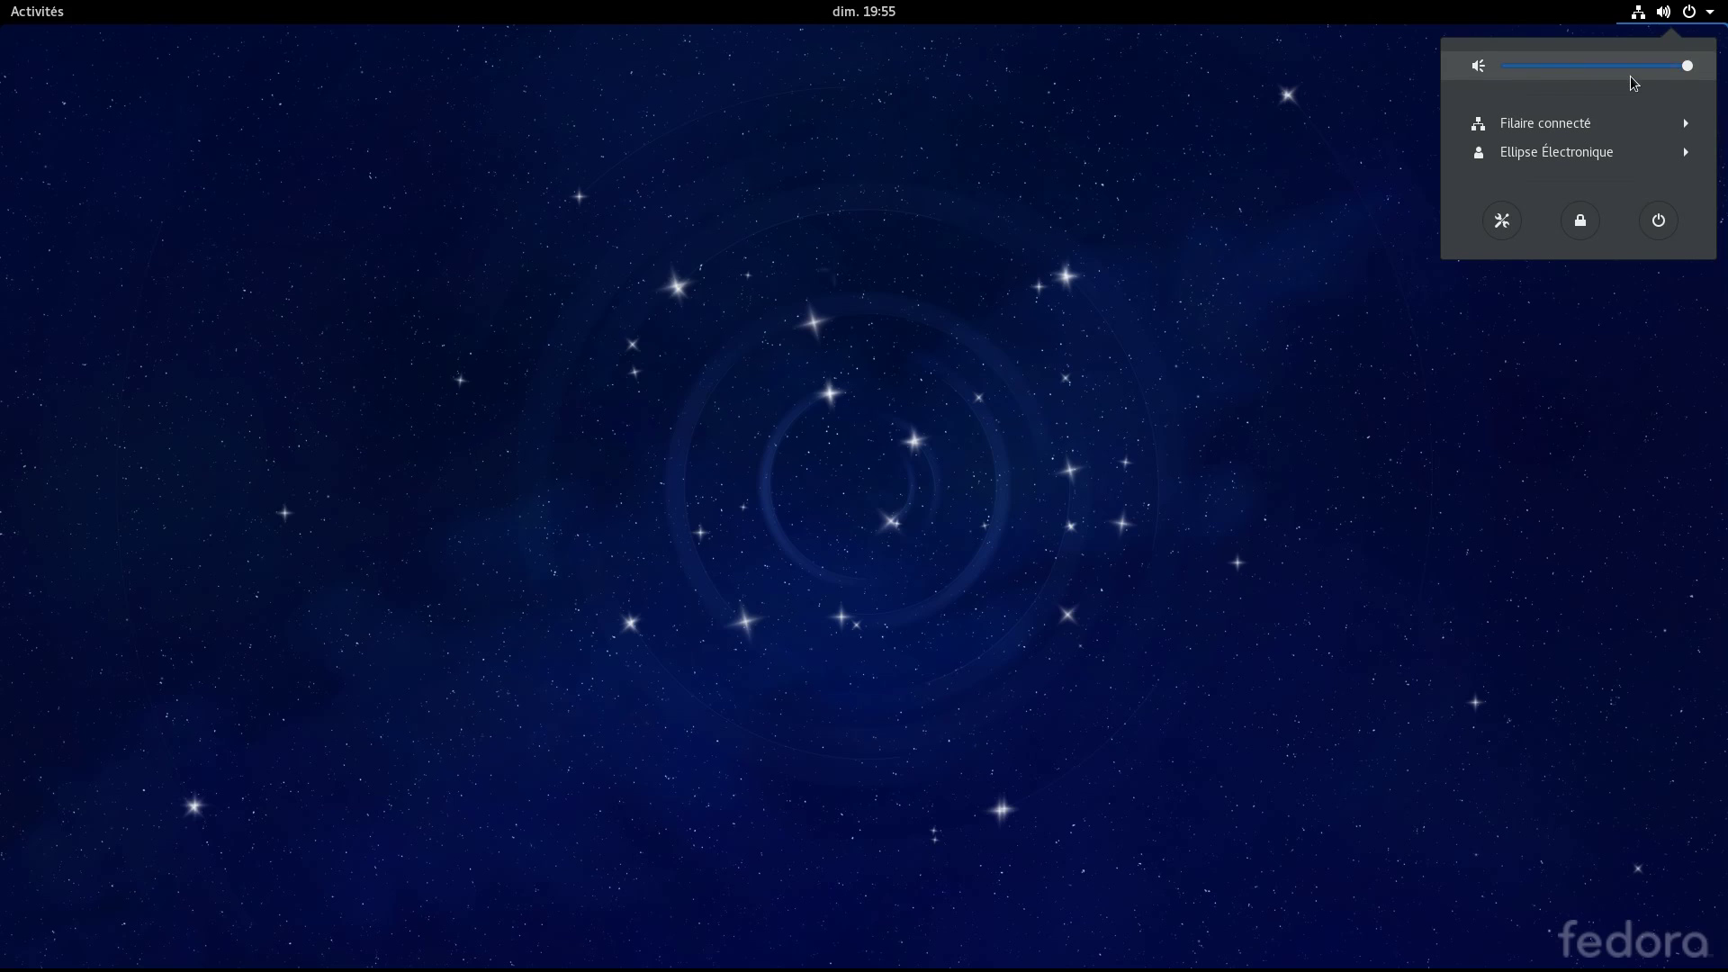
left_click(1627, 122)
left_click(1628, 122)
left_click(1623, 153)
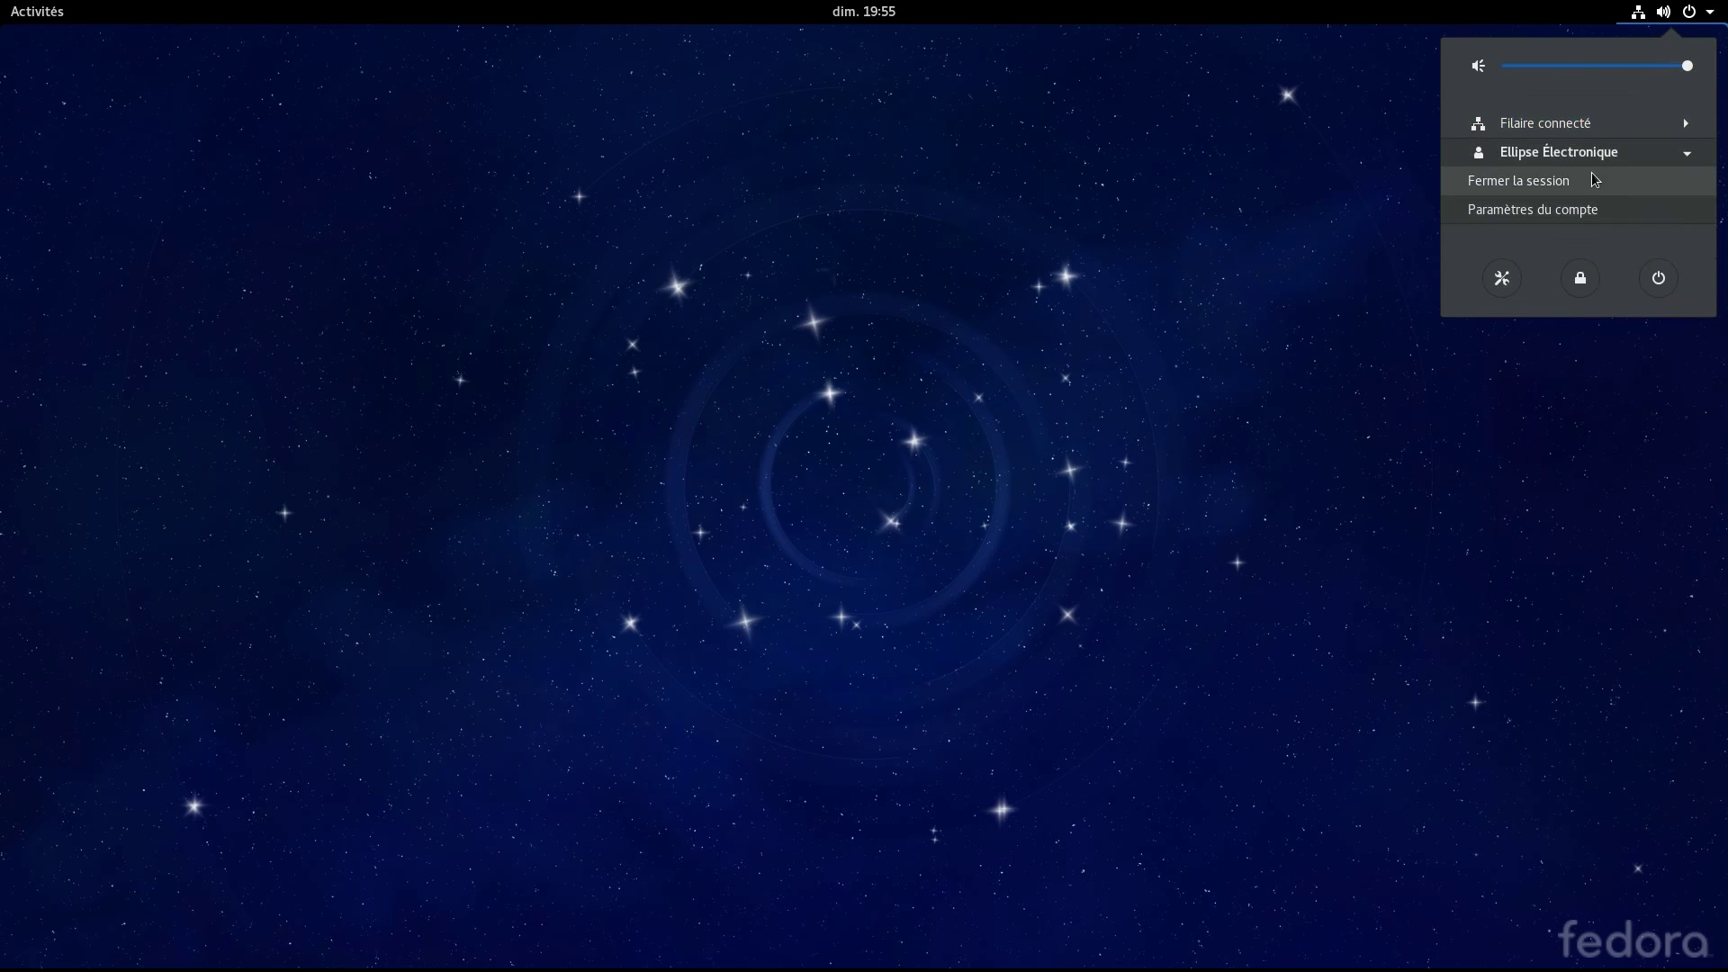
left_click(1610, 153)
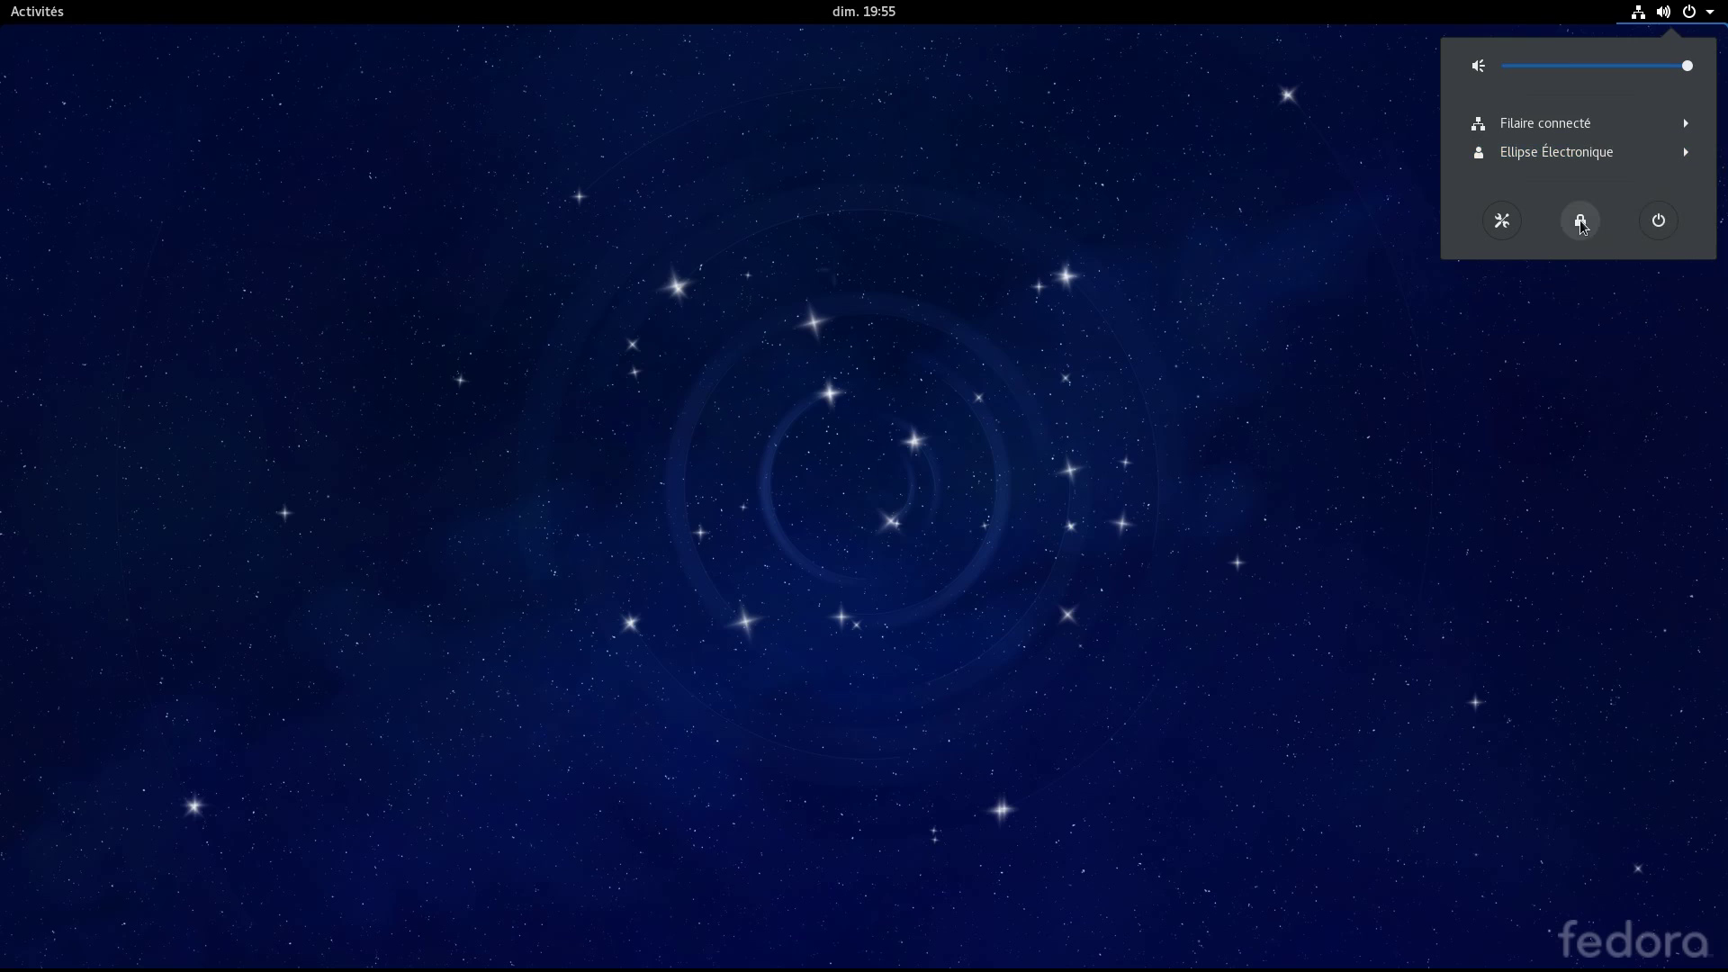
left_click(1503, 222)
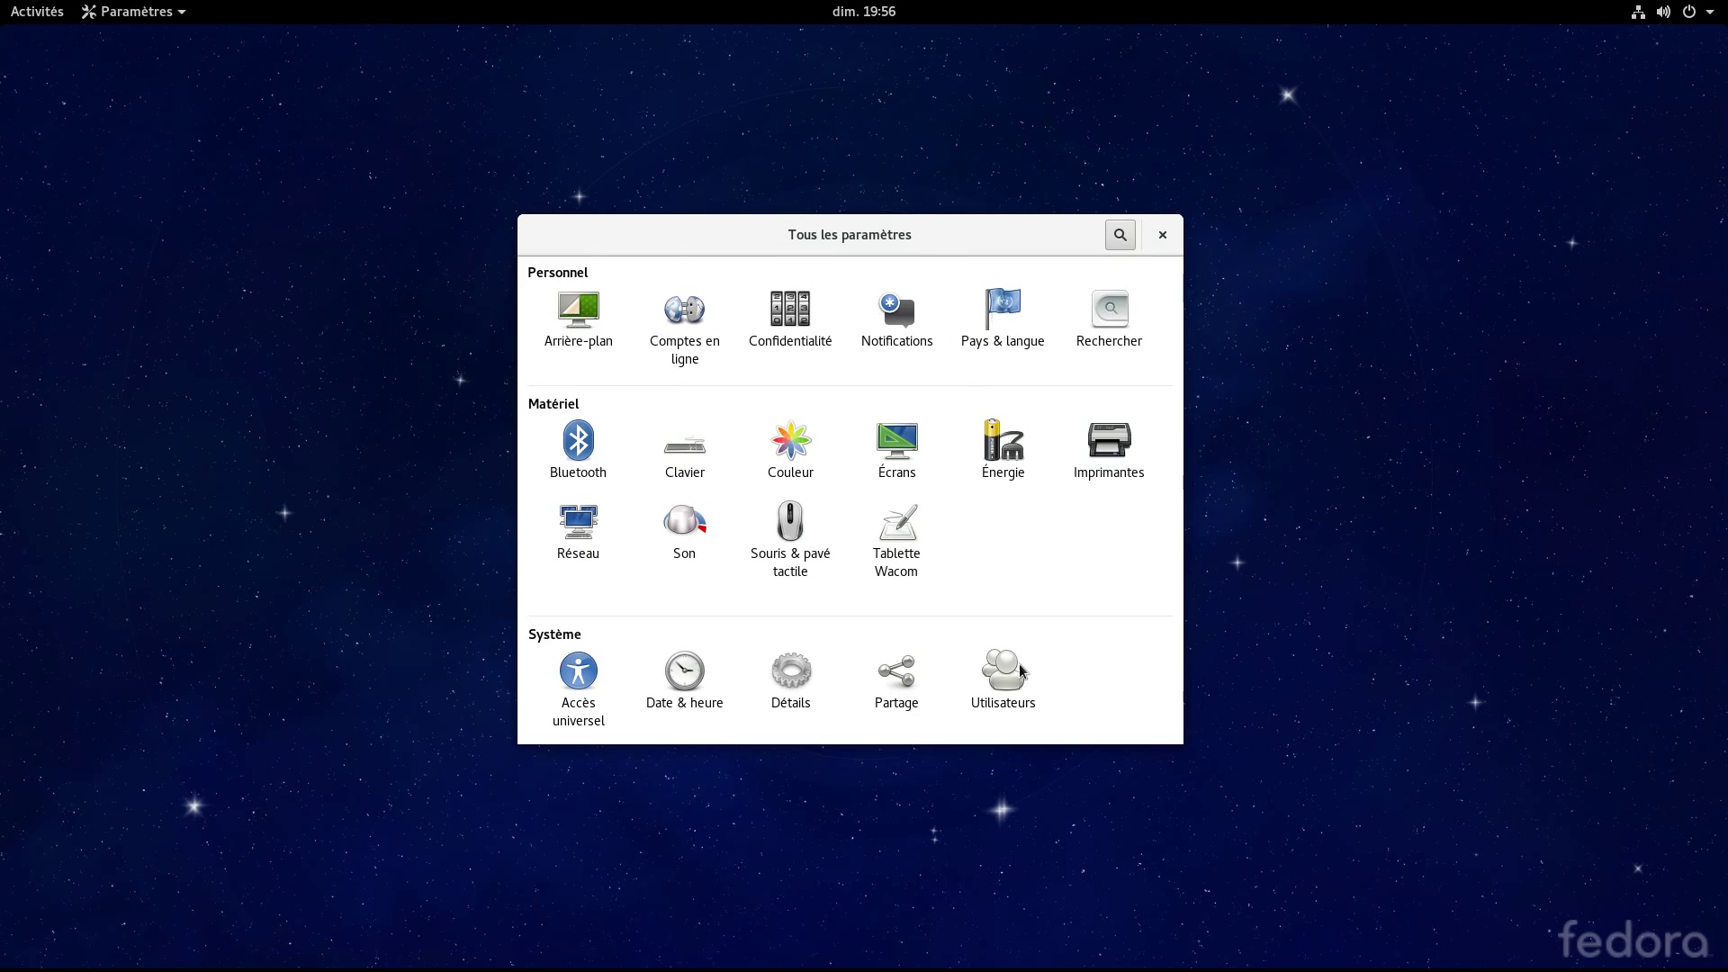
left_click(1161, 236)
Clear the software updates notification from the notification list and close the list
left_click(888, 23)
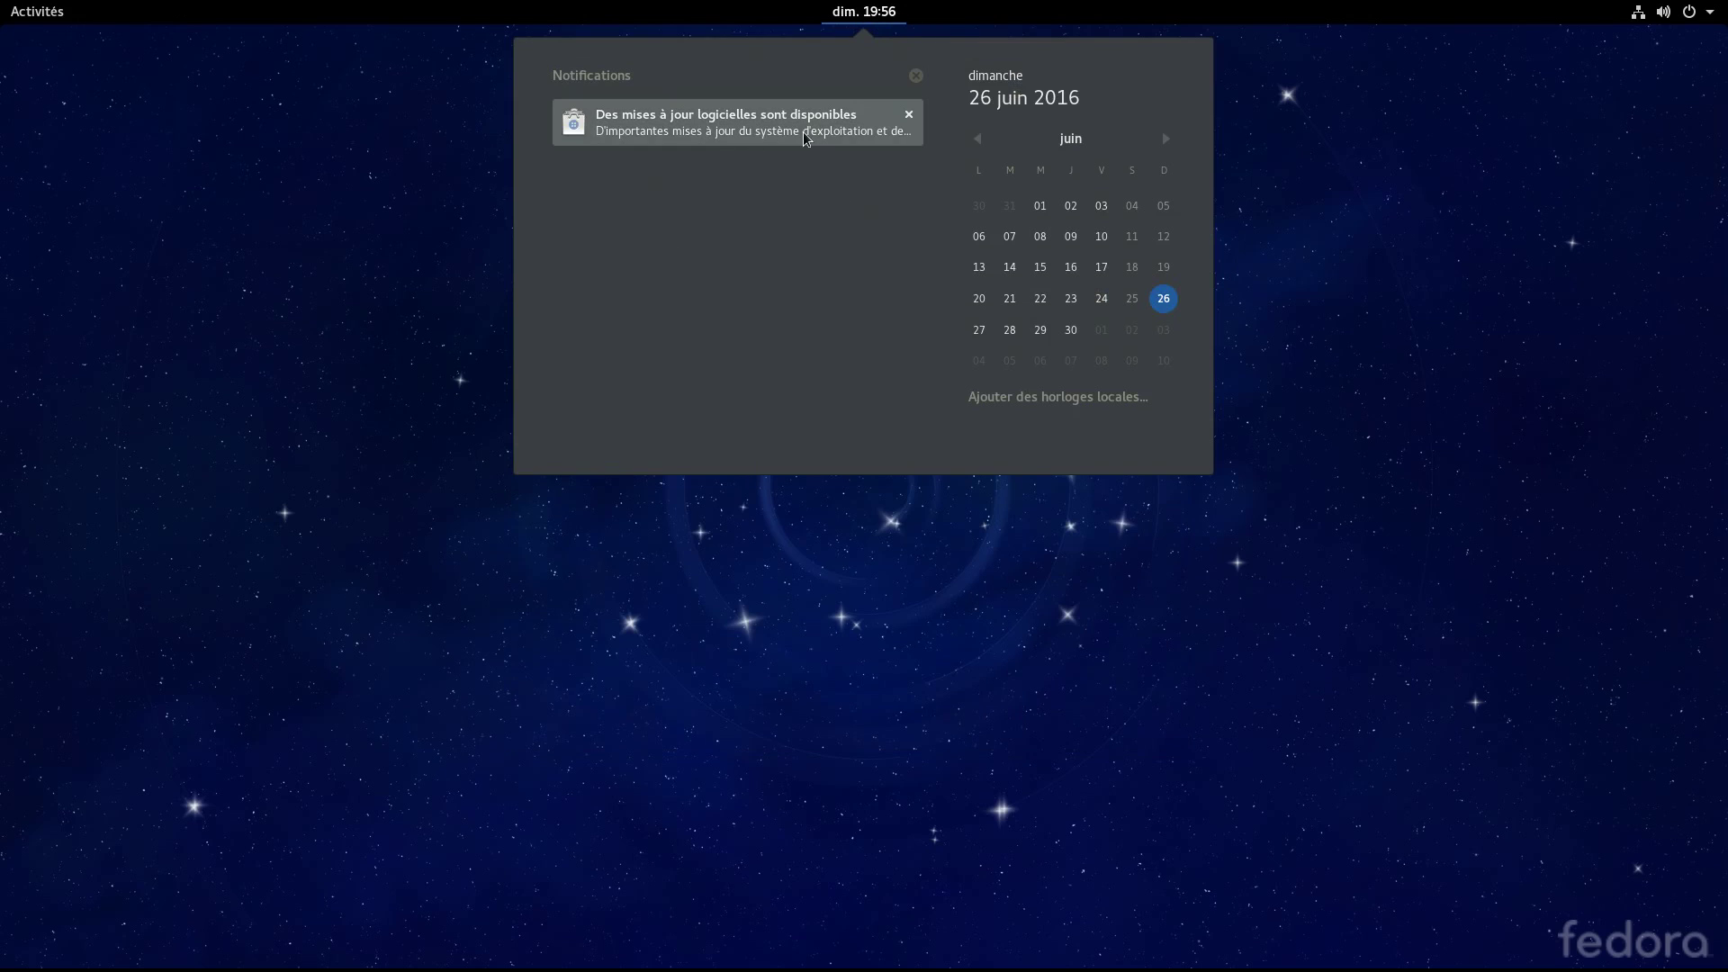
left_click(912, 117)
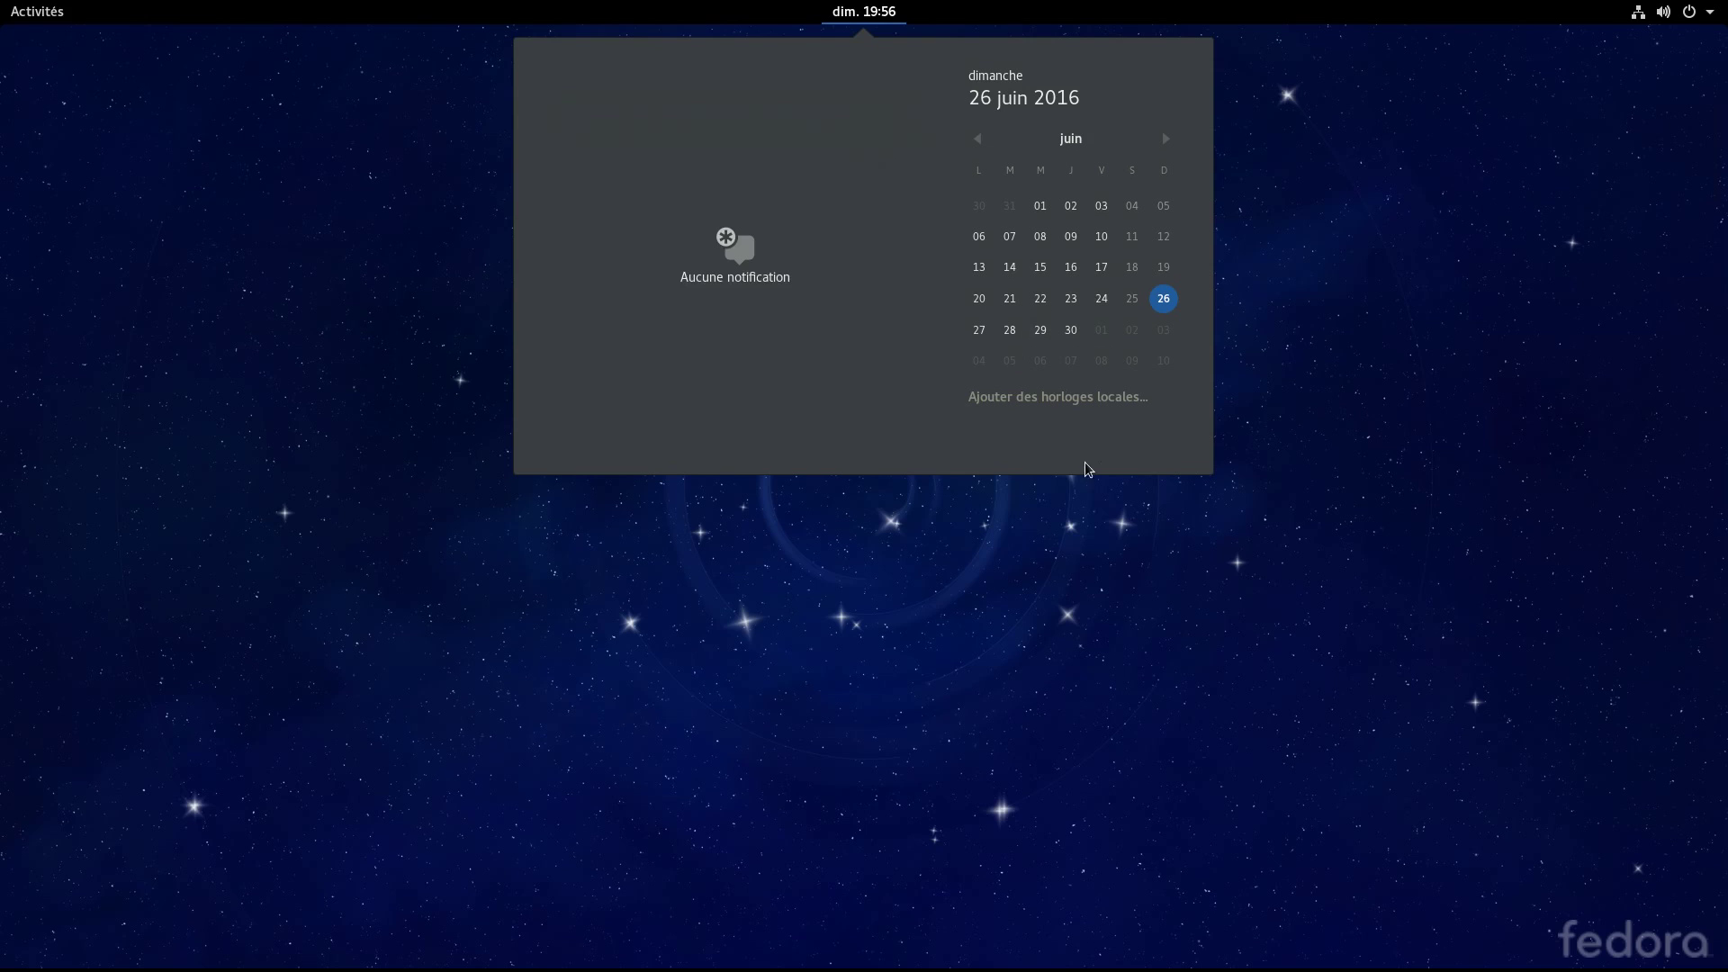
left_click(904, 9)
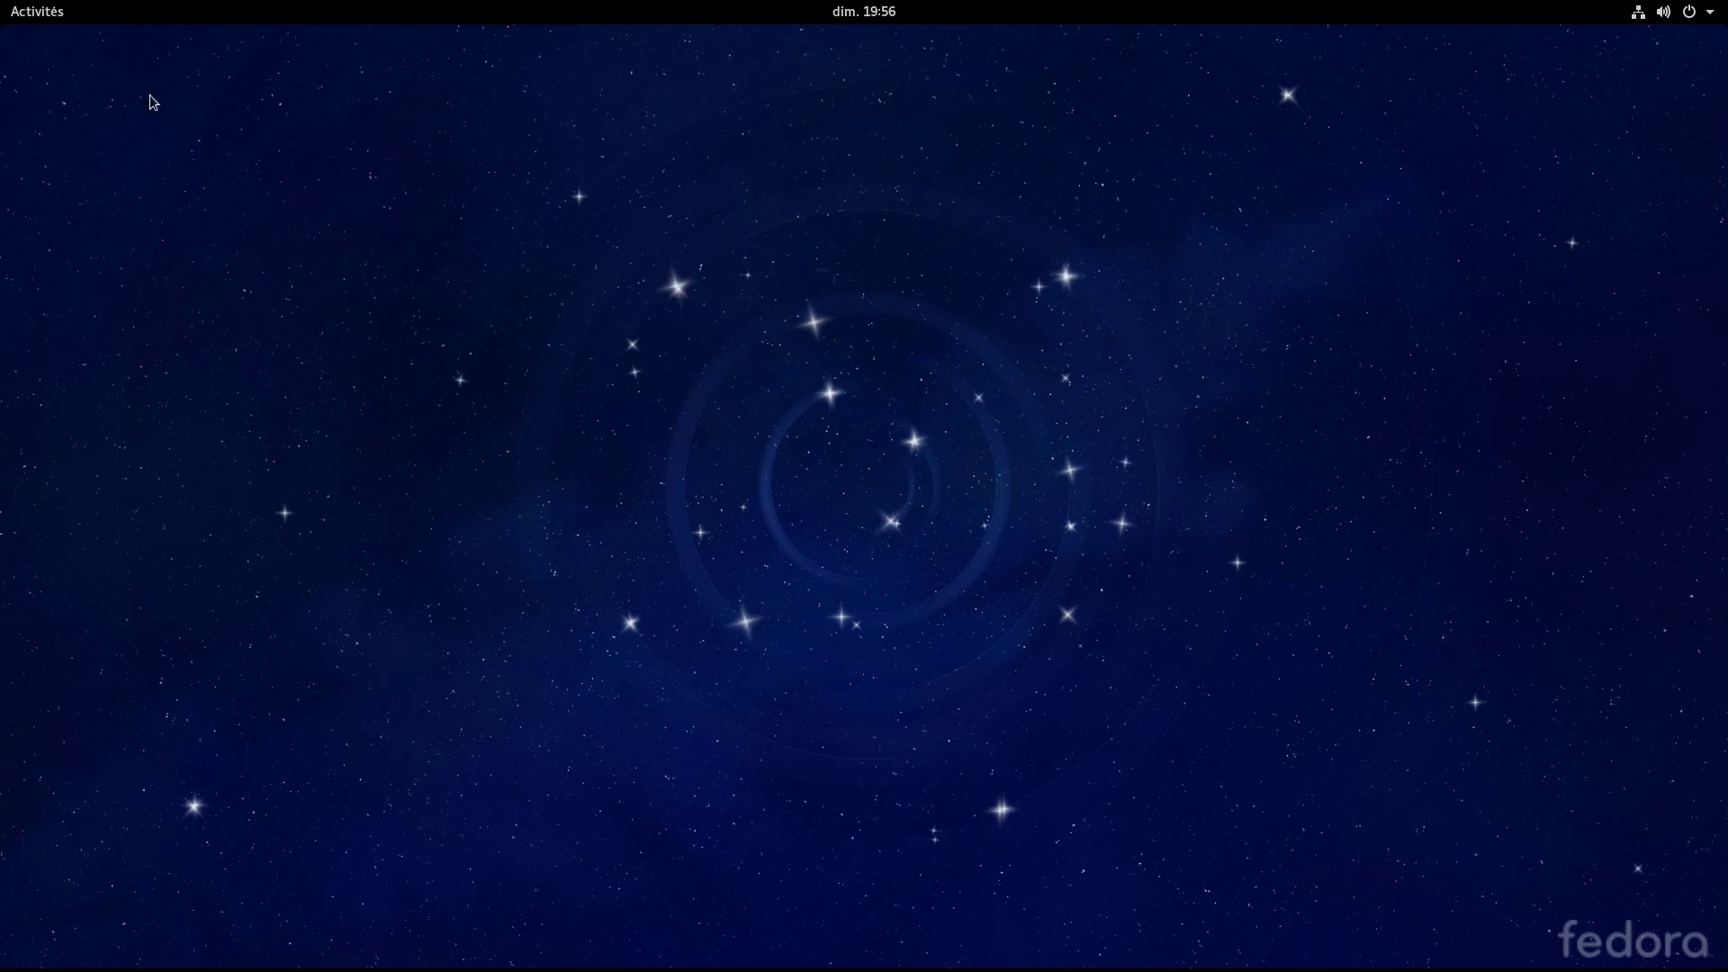
Reopen the system settings, view the application's own menu options and quit the settings
left_click(1673, 13)
left_click(1501, 221)
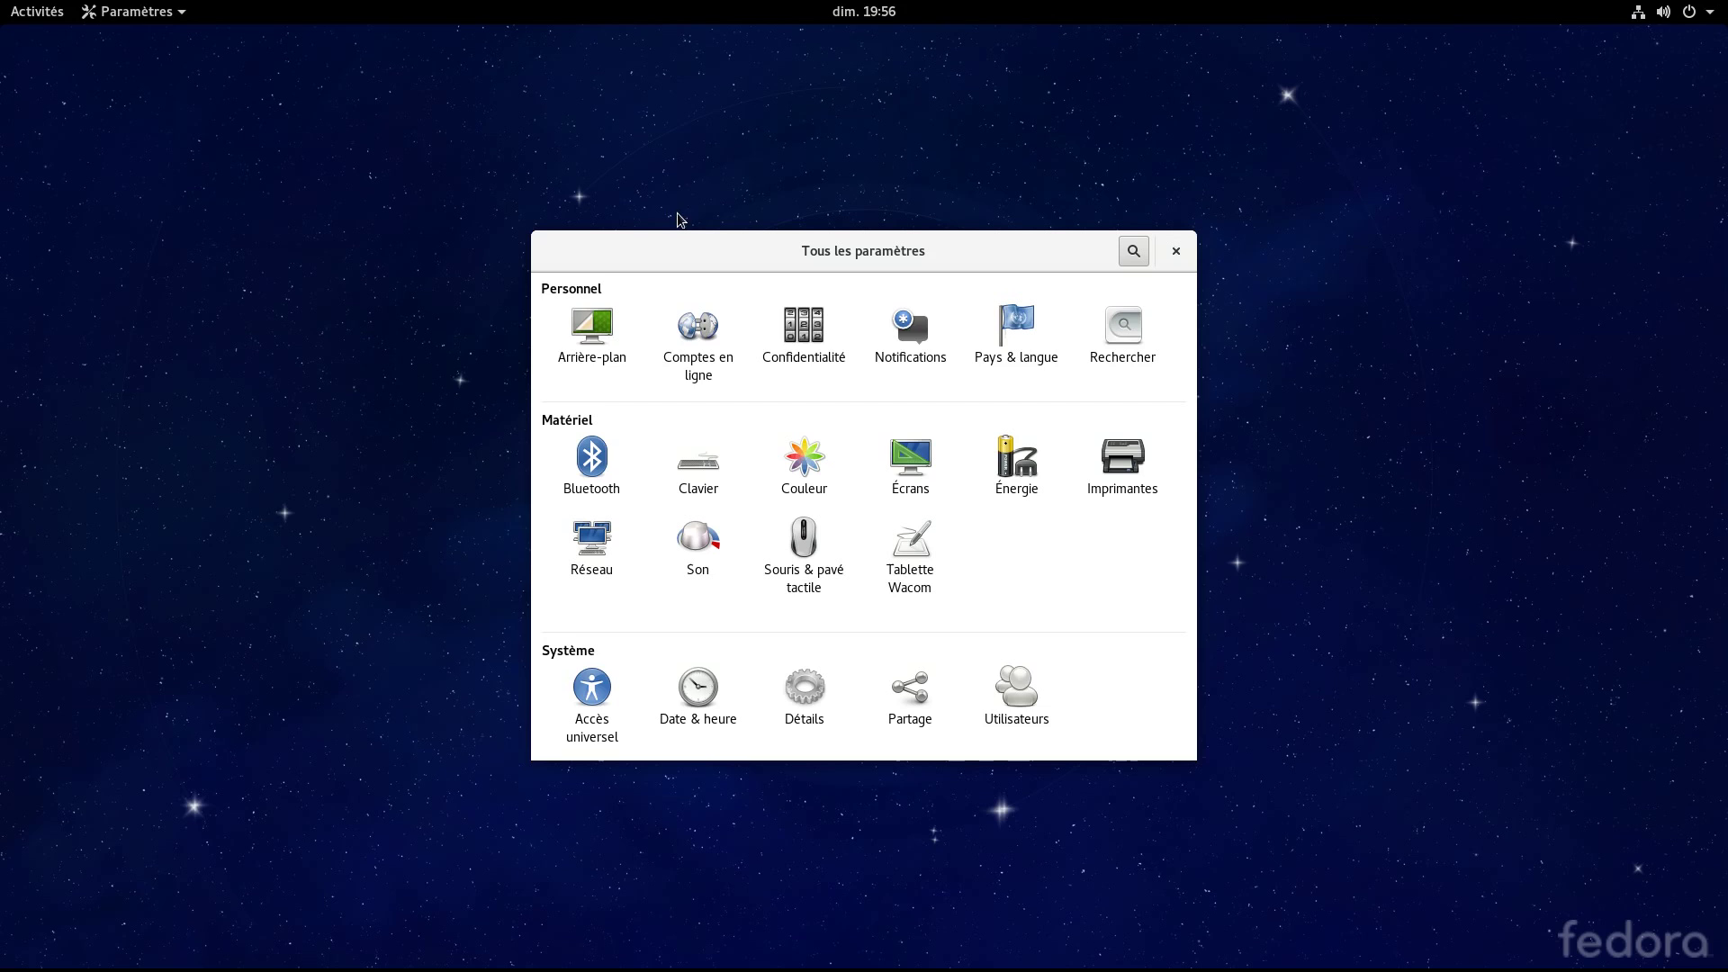
left_click(168, 22)
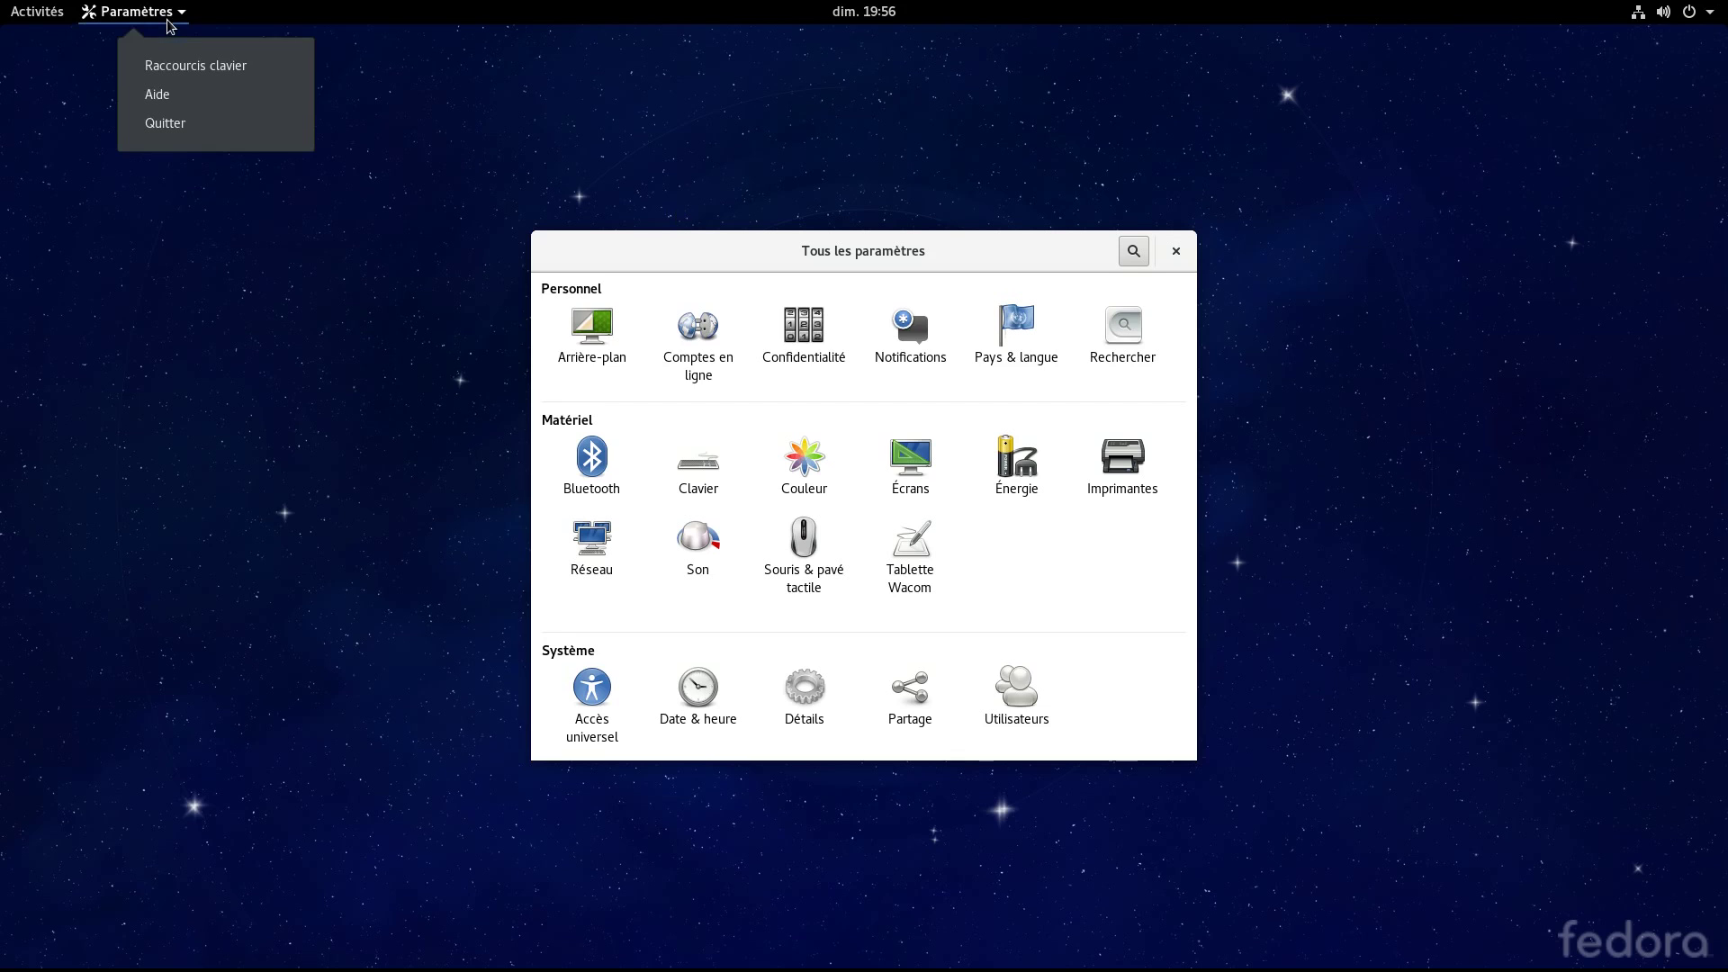
left_click(183, 116)
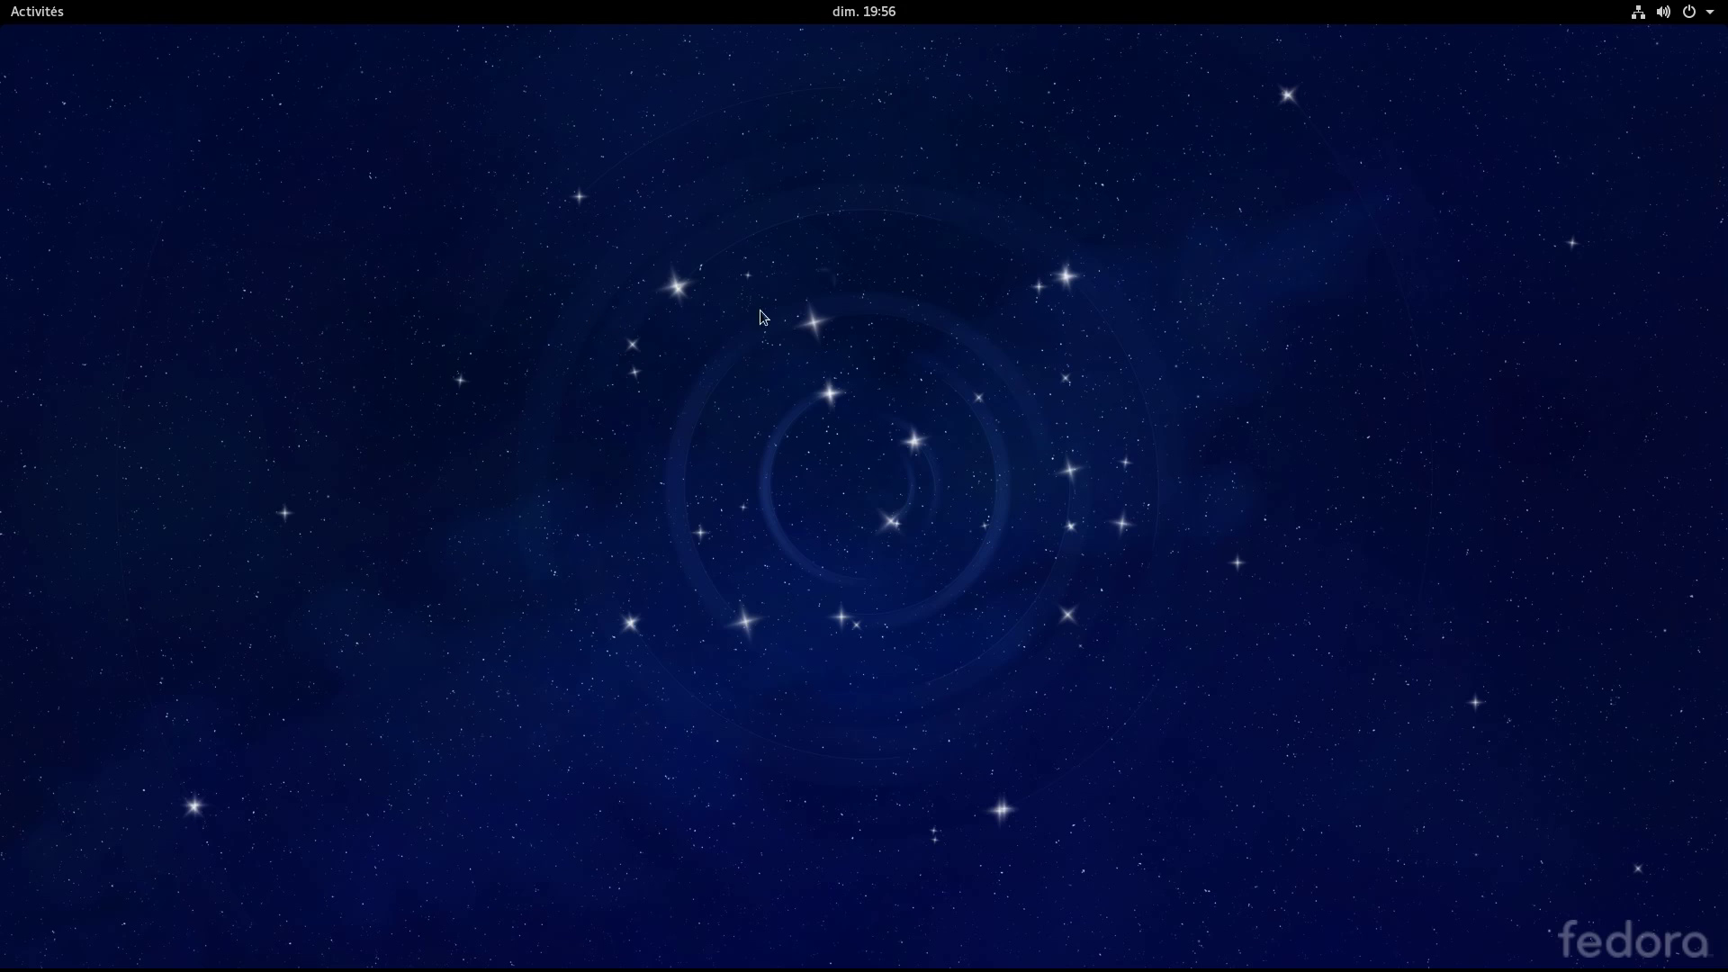
Open the desktop background settings and bring up the wallpaper chooser for the desktop background
right_click(692, 285)
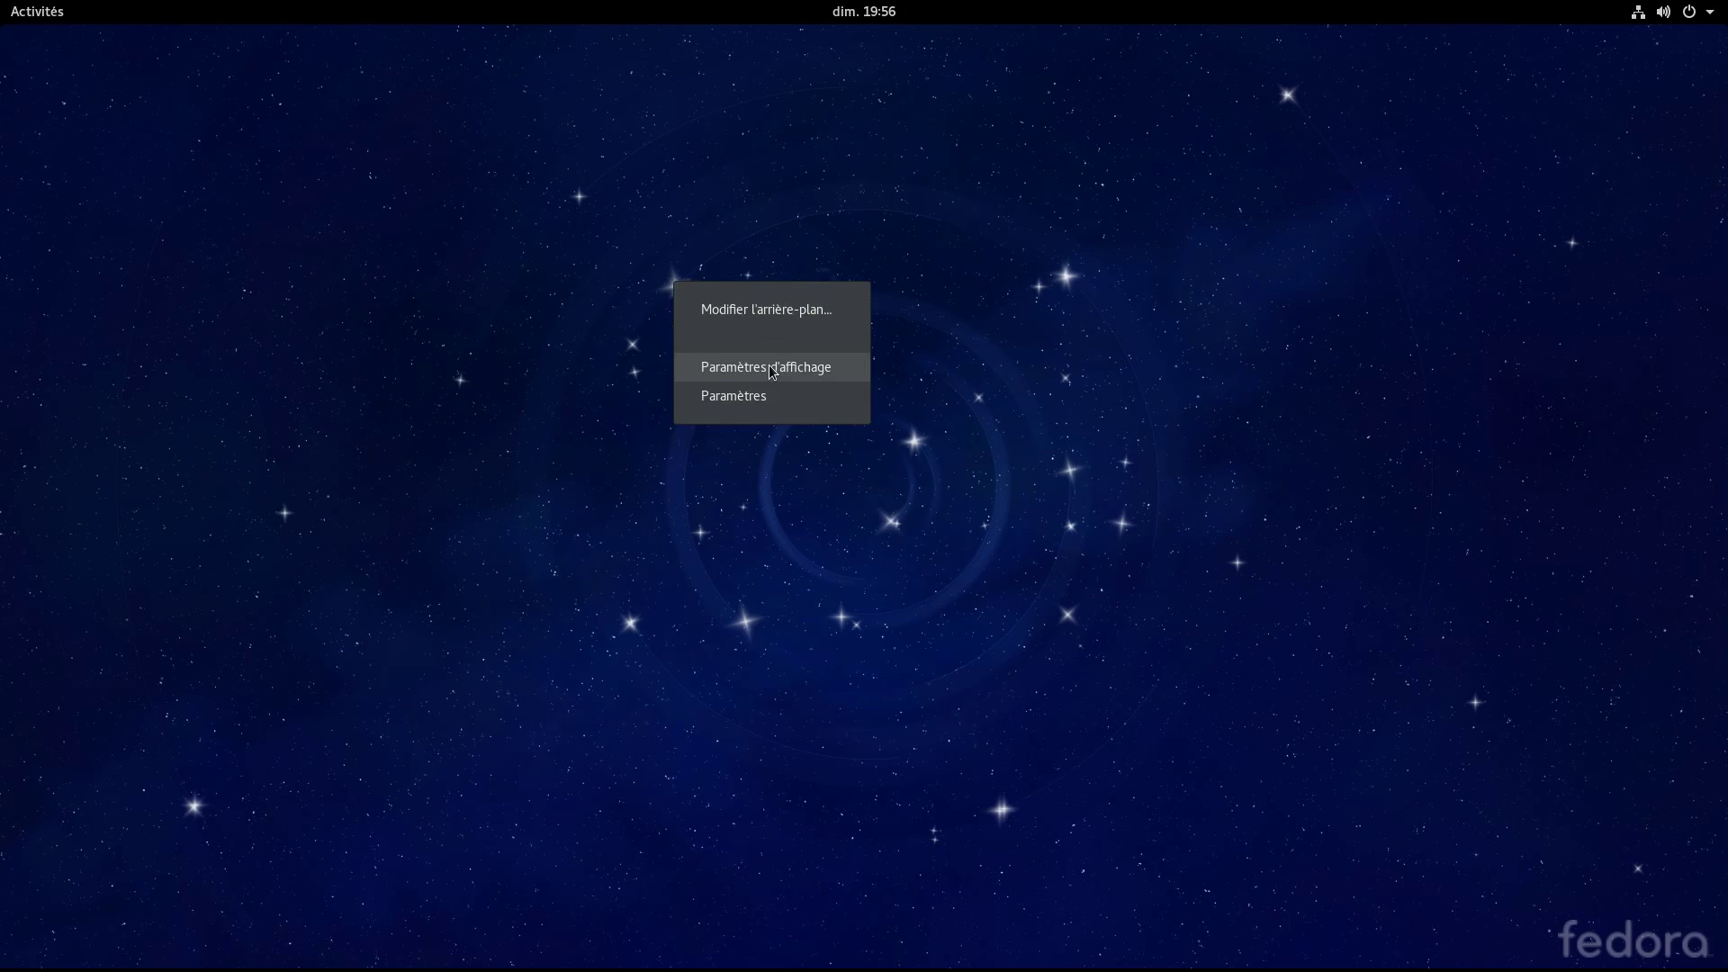
left_click(775, 313)
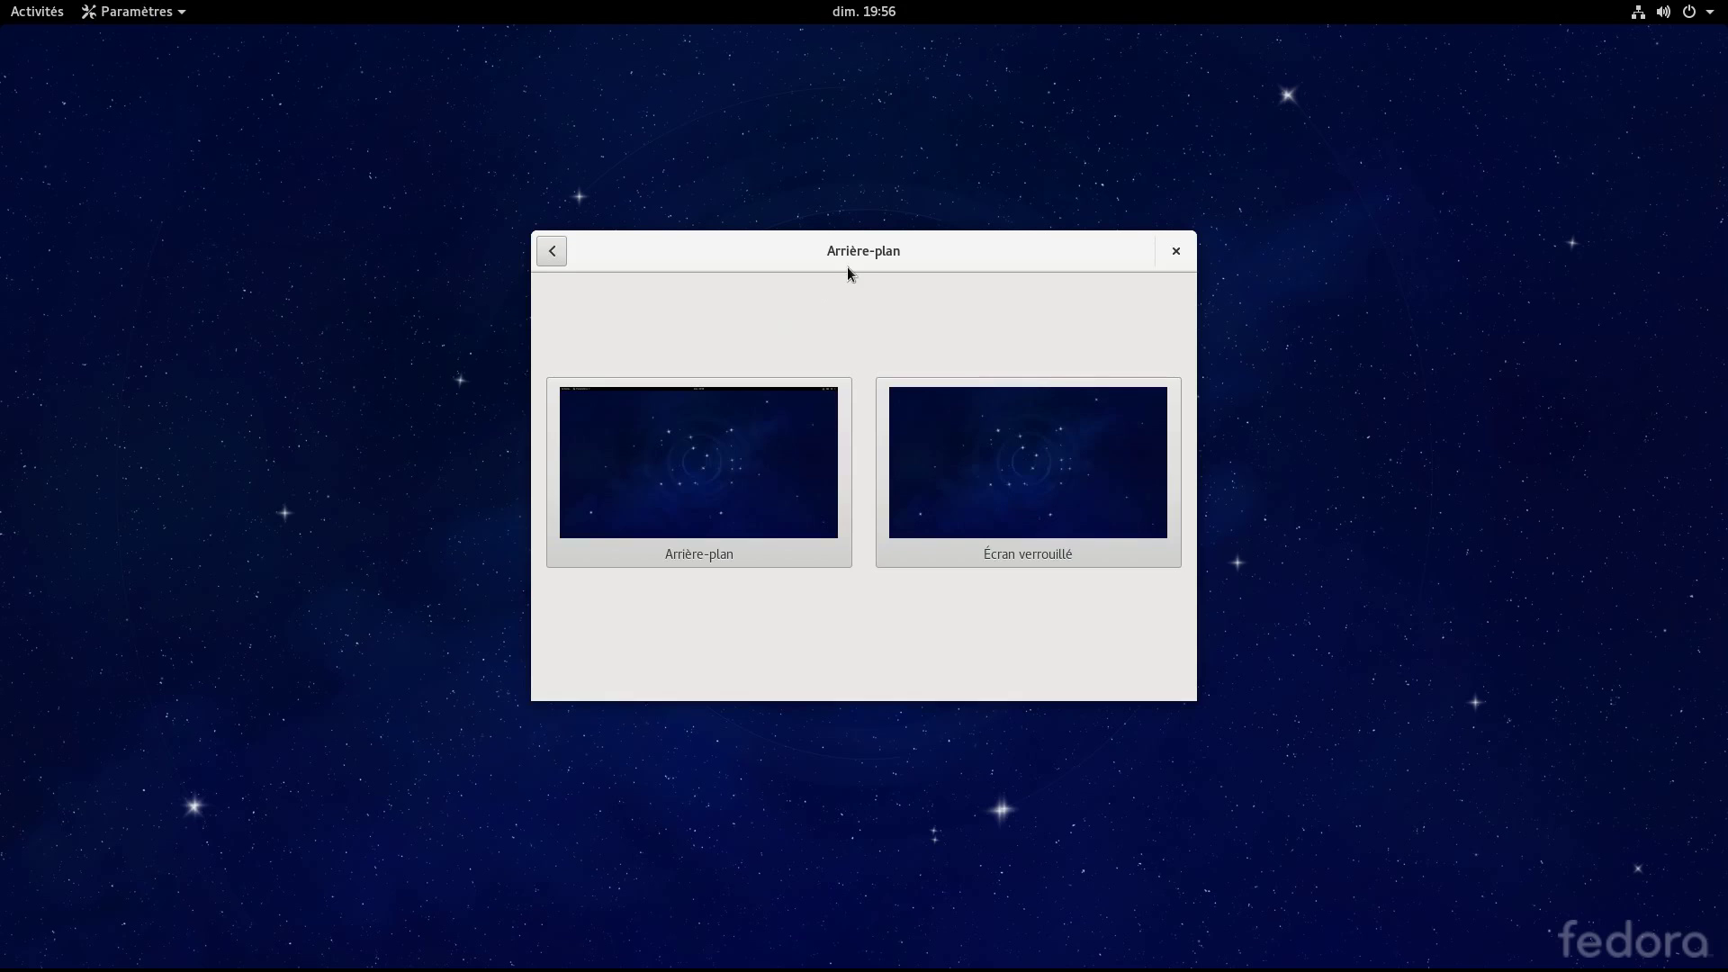
left_click_drag(857, 245, 849, 212)
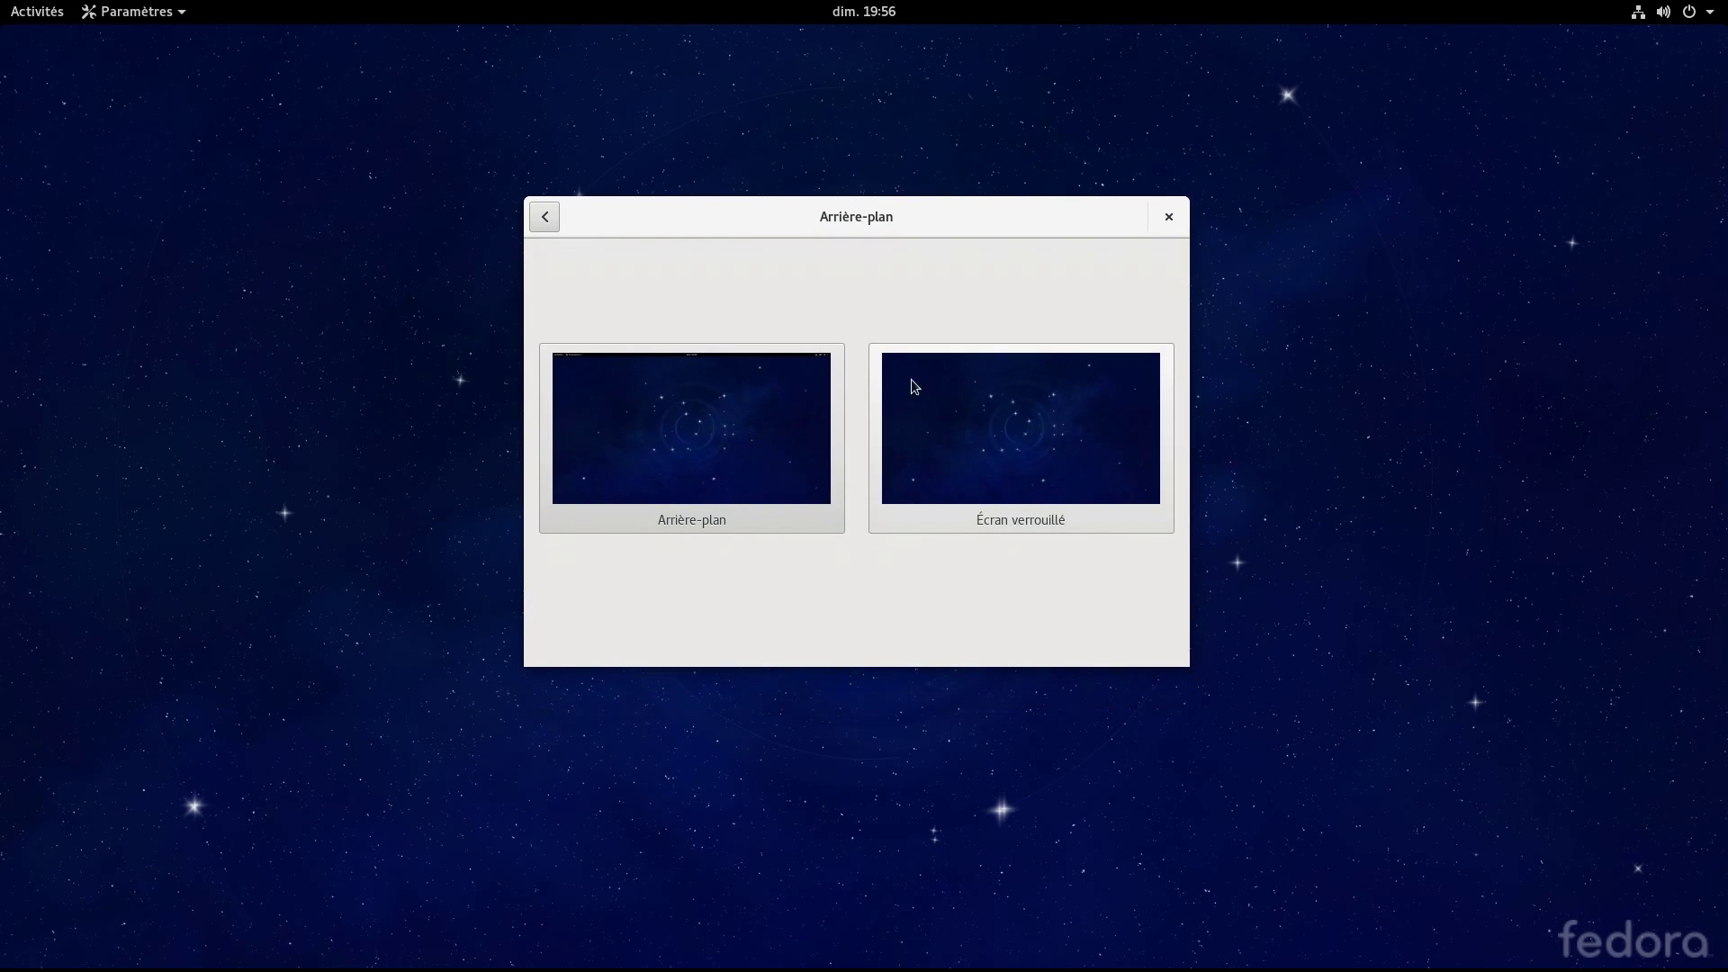
left_click(743, 529)
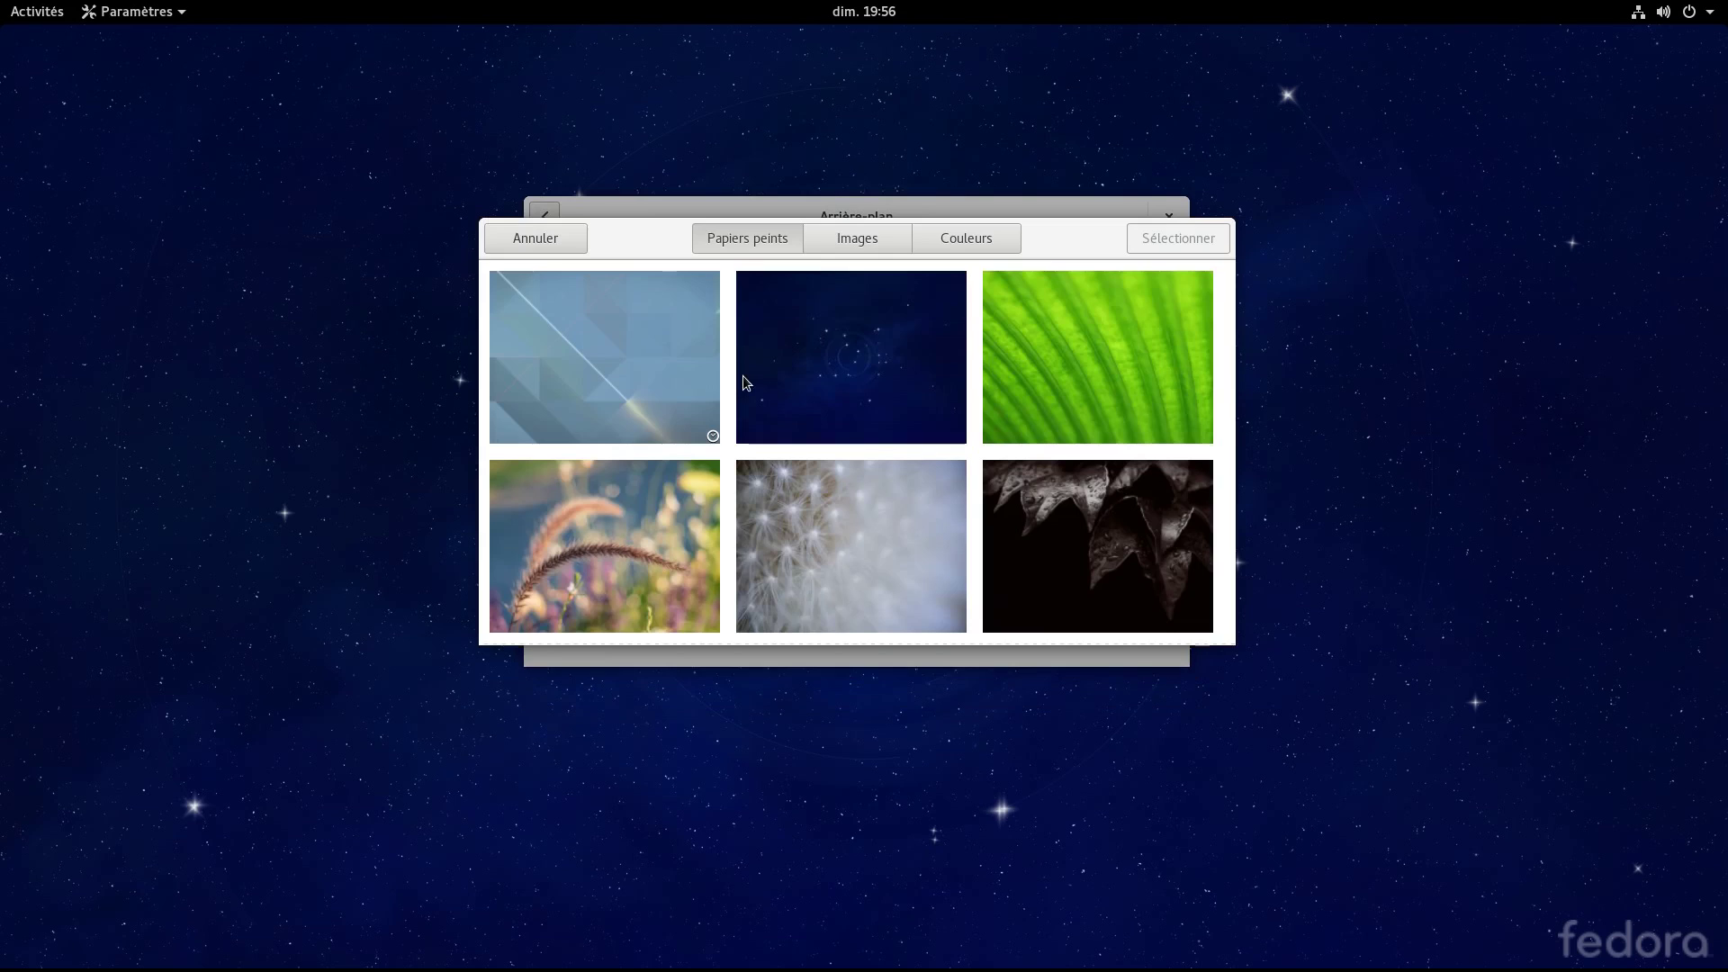
Browse the wallpapers, set the turquoise waterfall landscape as the desktop background and close the settings window
scroll(786, 397, "down", 5)
scroll(786, 397, "down", 5)
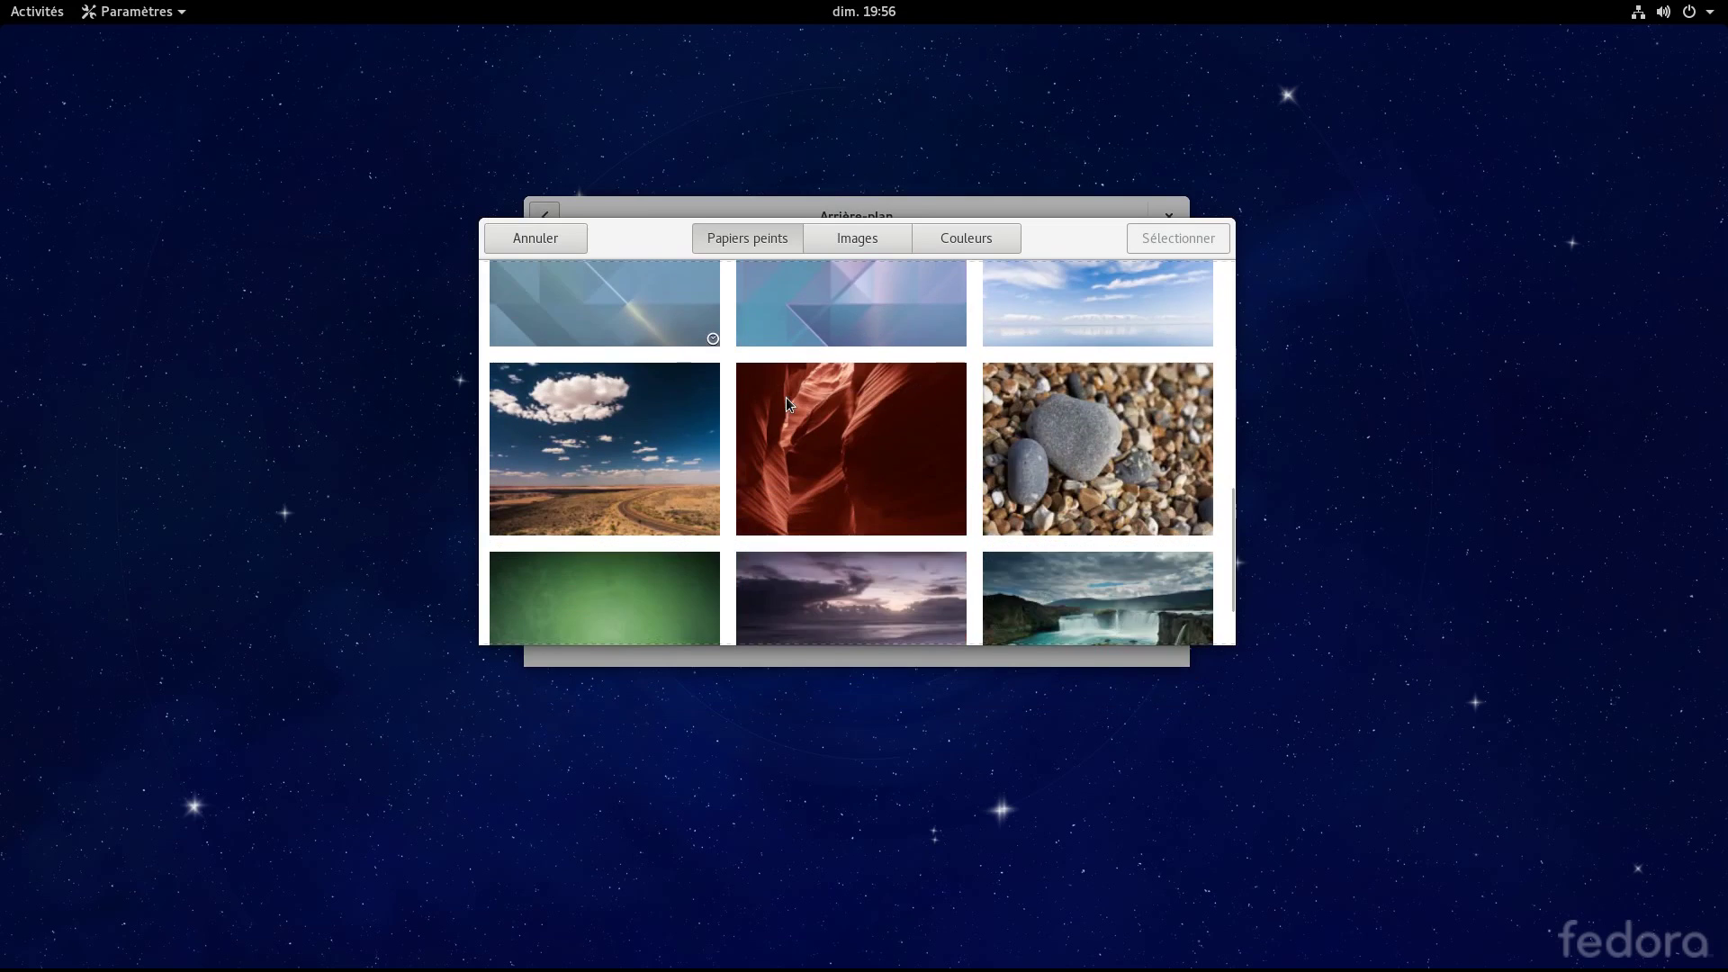
scroll(786, 397, "up", 2)
scroll(787, 402, "up", 5)
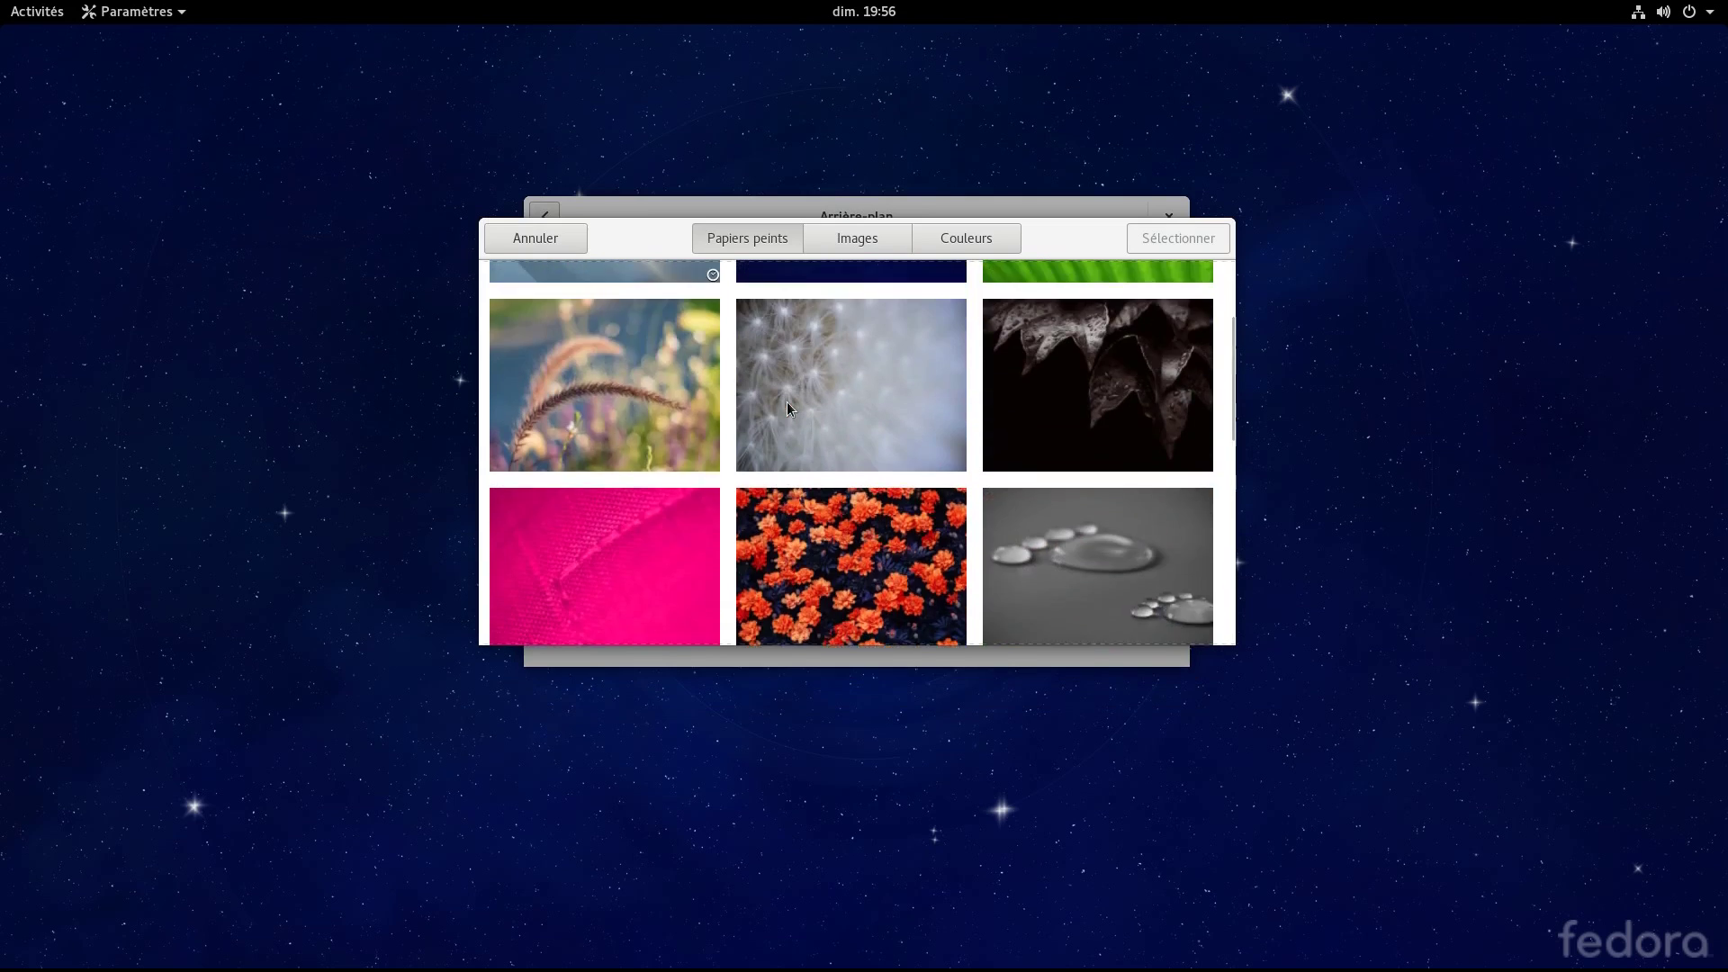
scroll(786, 402, "down", 3)
scroll(786, 401, "down", 3)
scroll(786, 402, "up", 1)
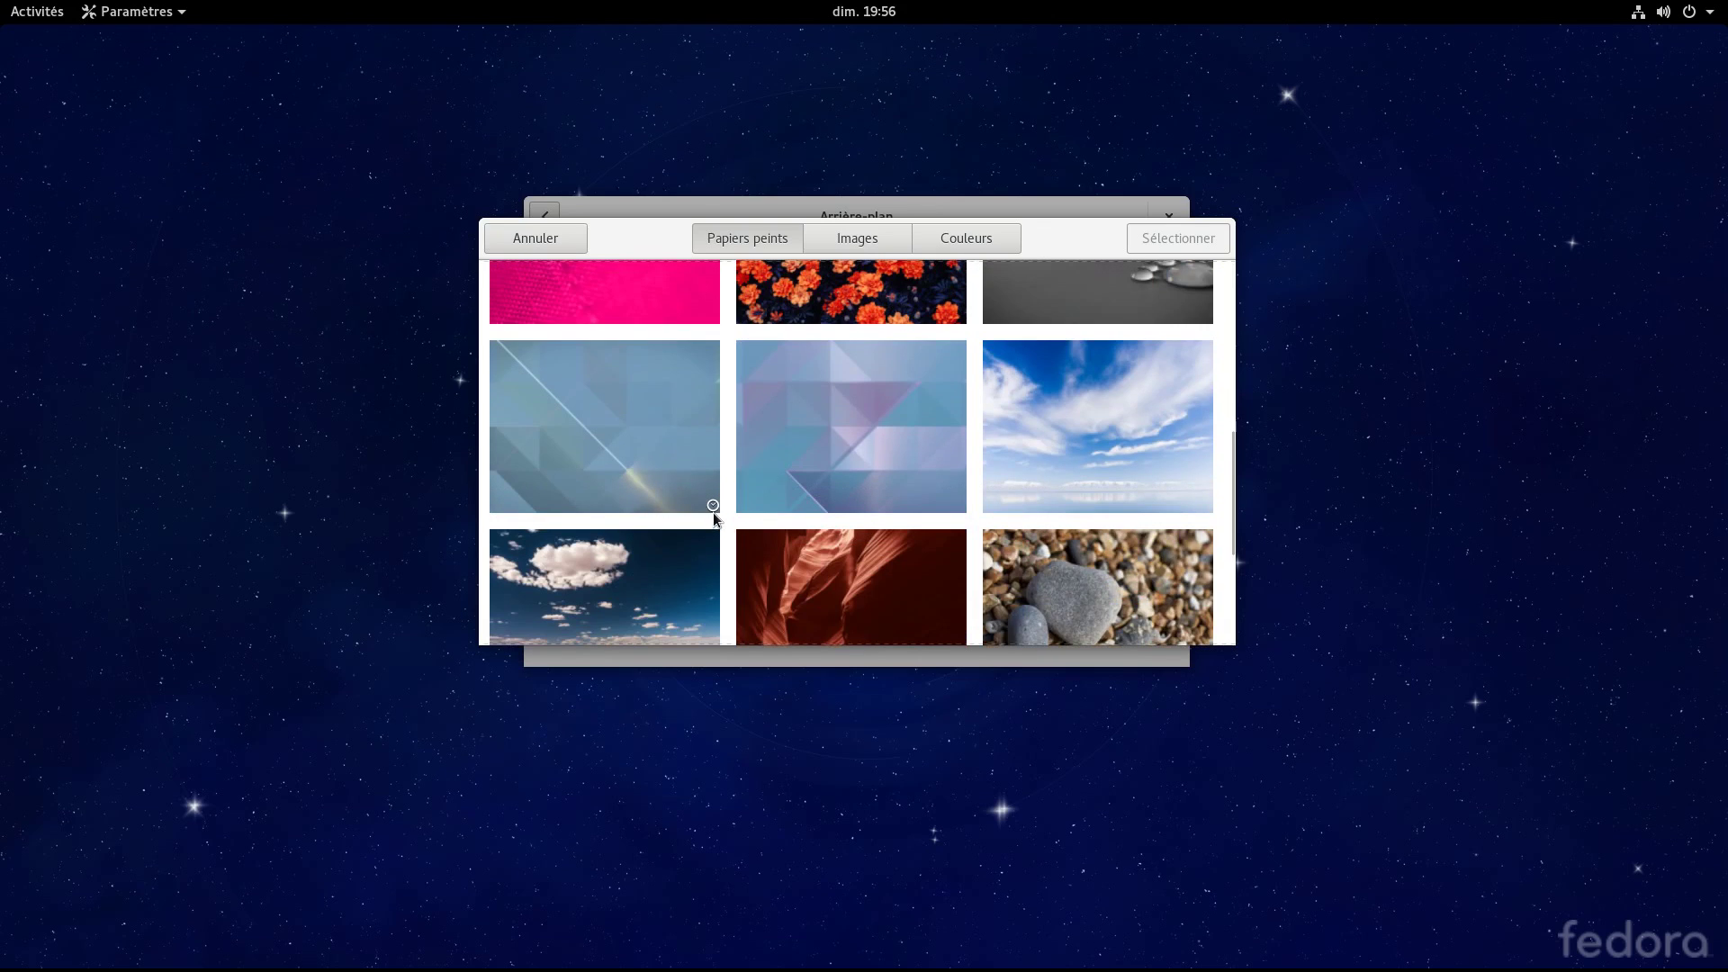
scroll(715, 494, "up", 6)
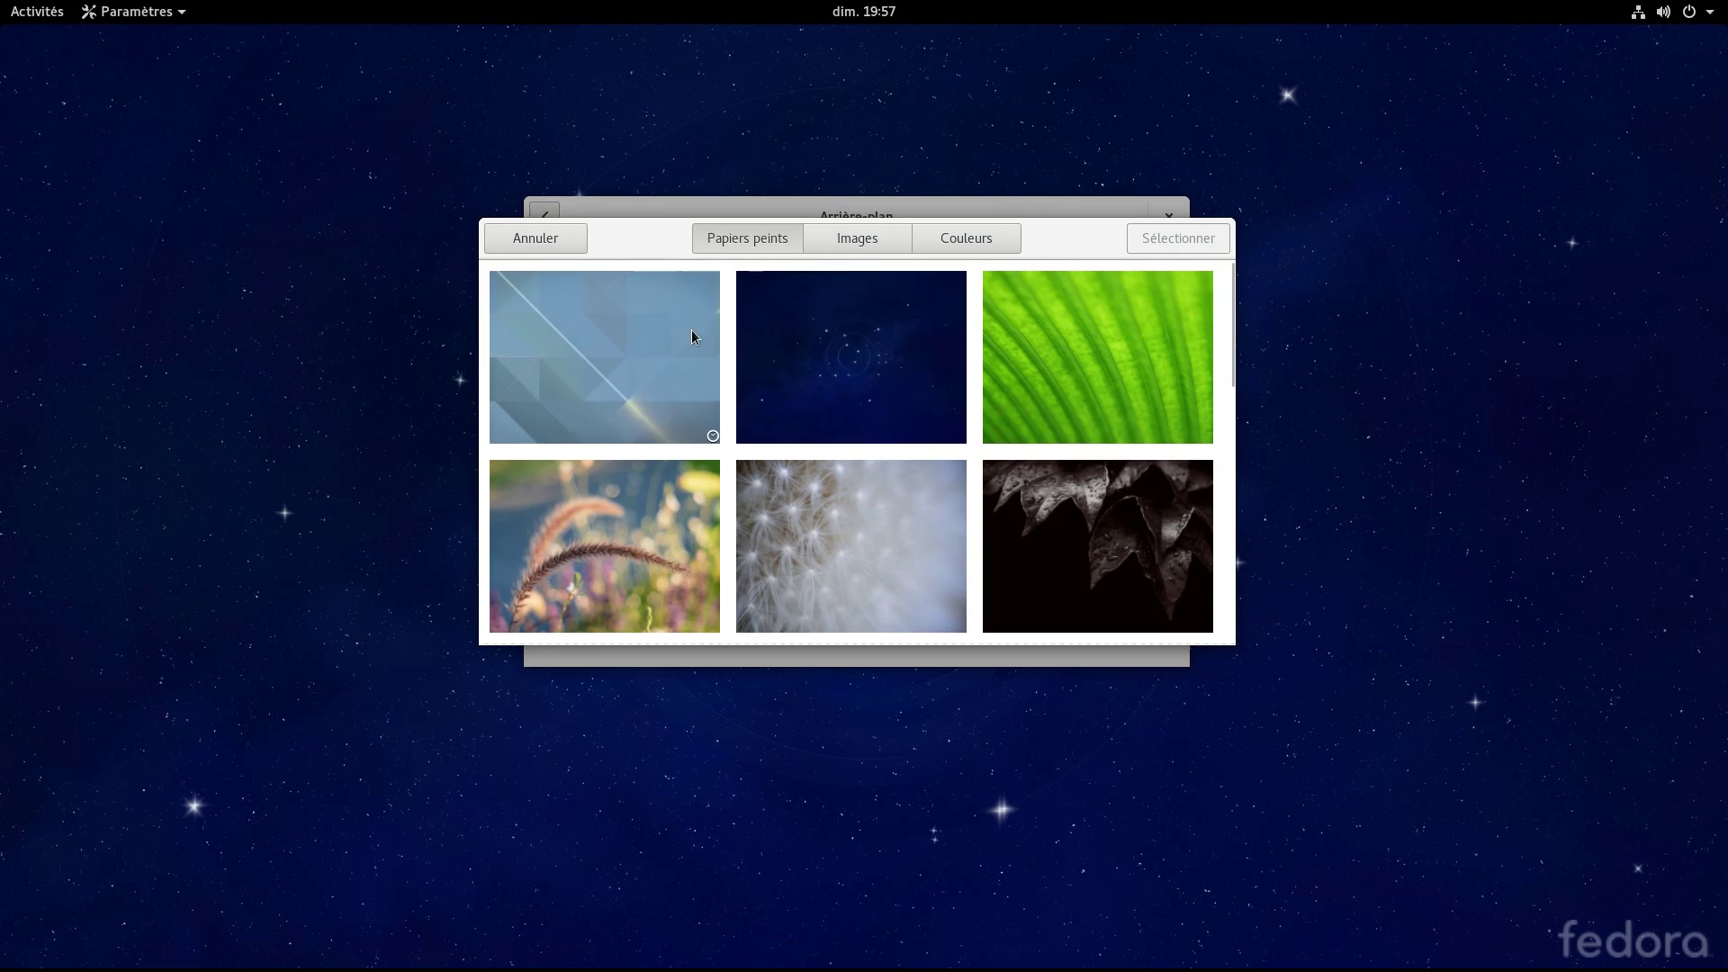
scroll(637, 351, "down", 5)
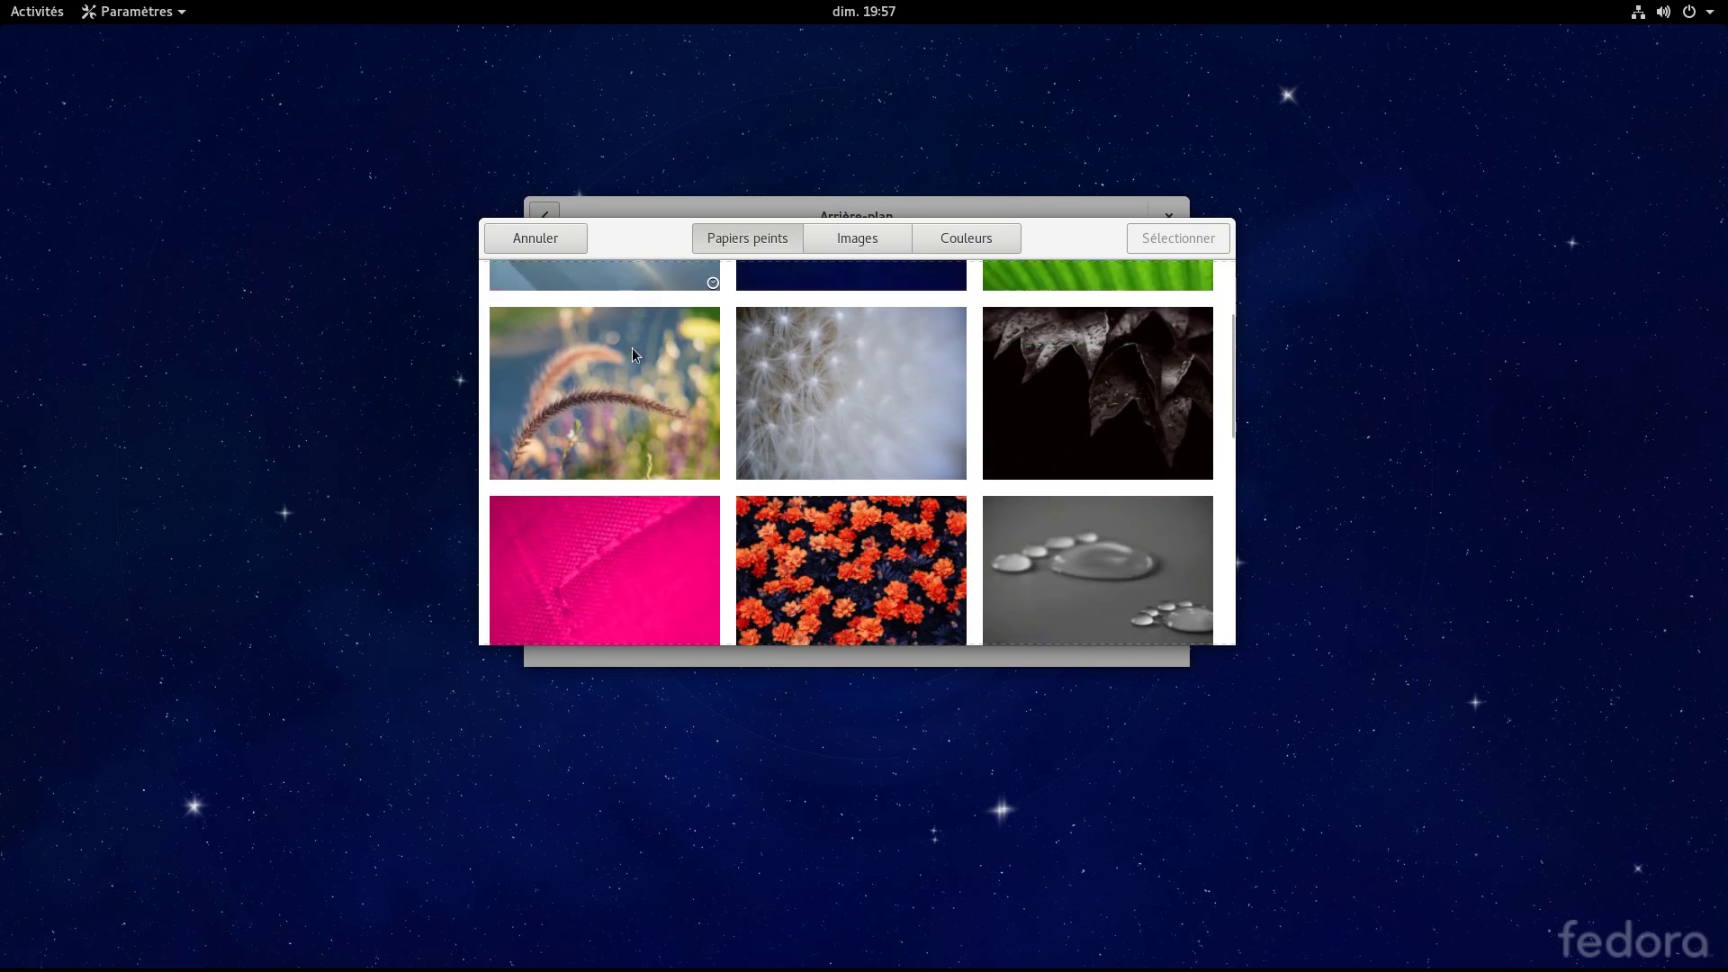
scroll(740, 349, "up", 2)
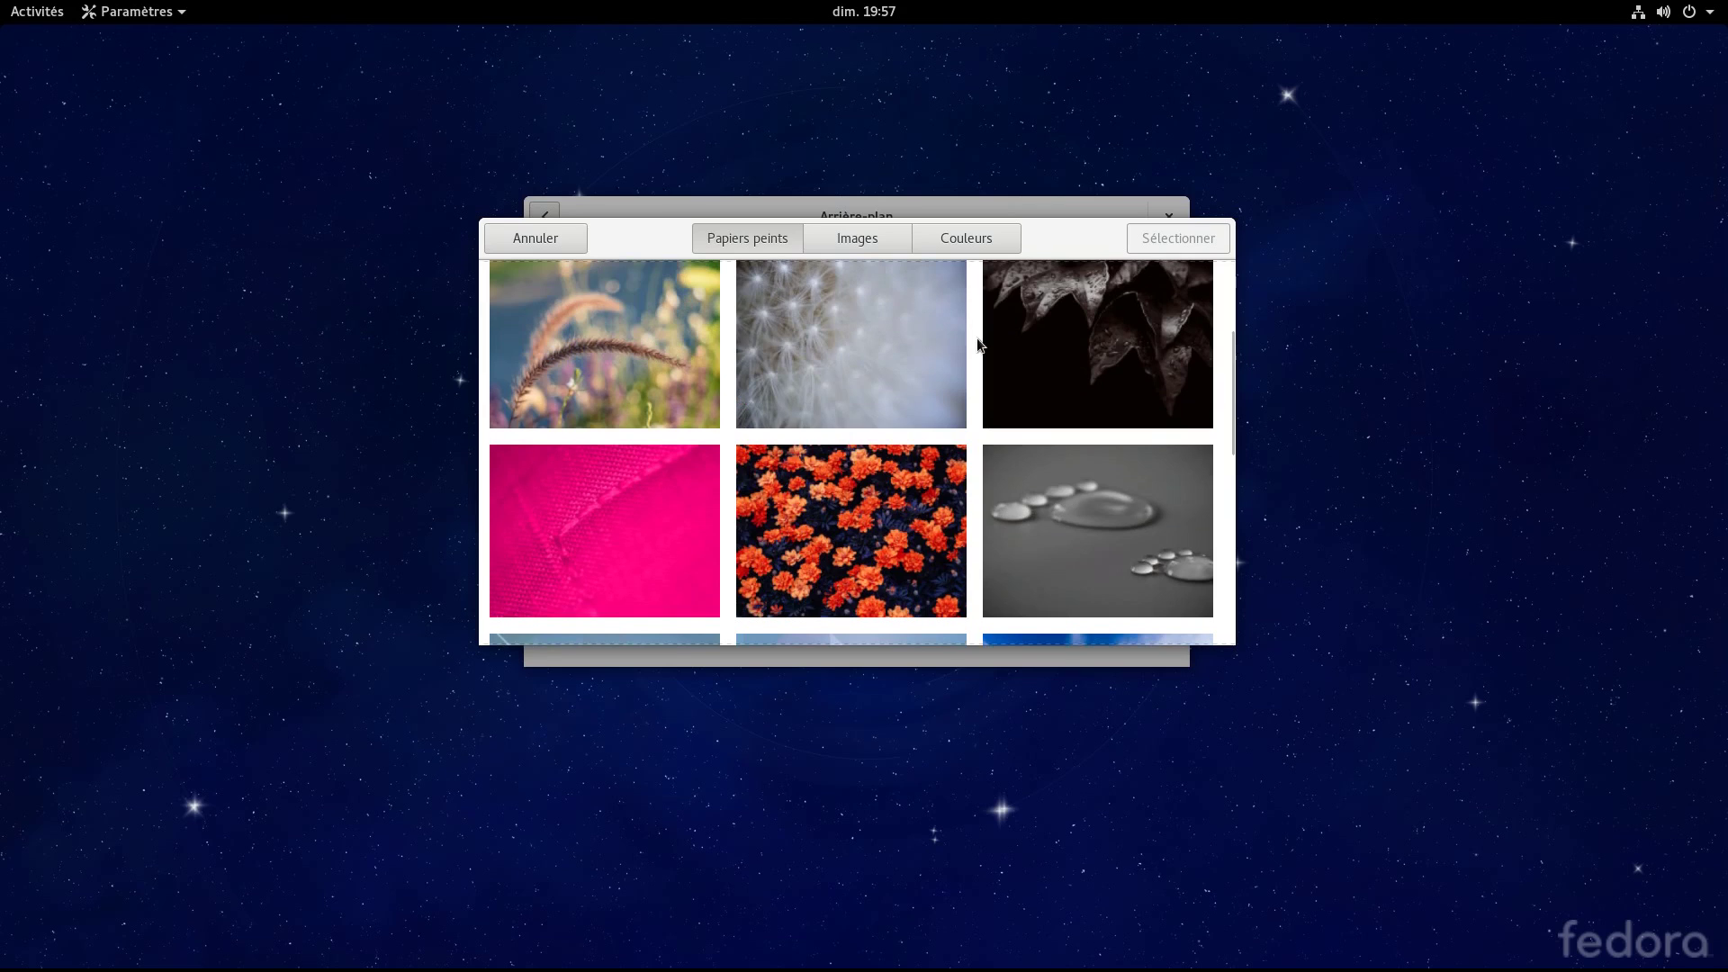
scroll(1059, 526, "down", 7)
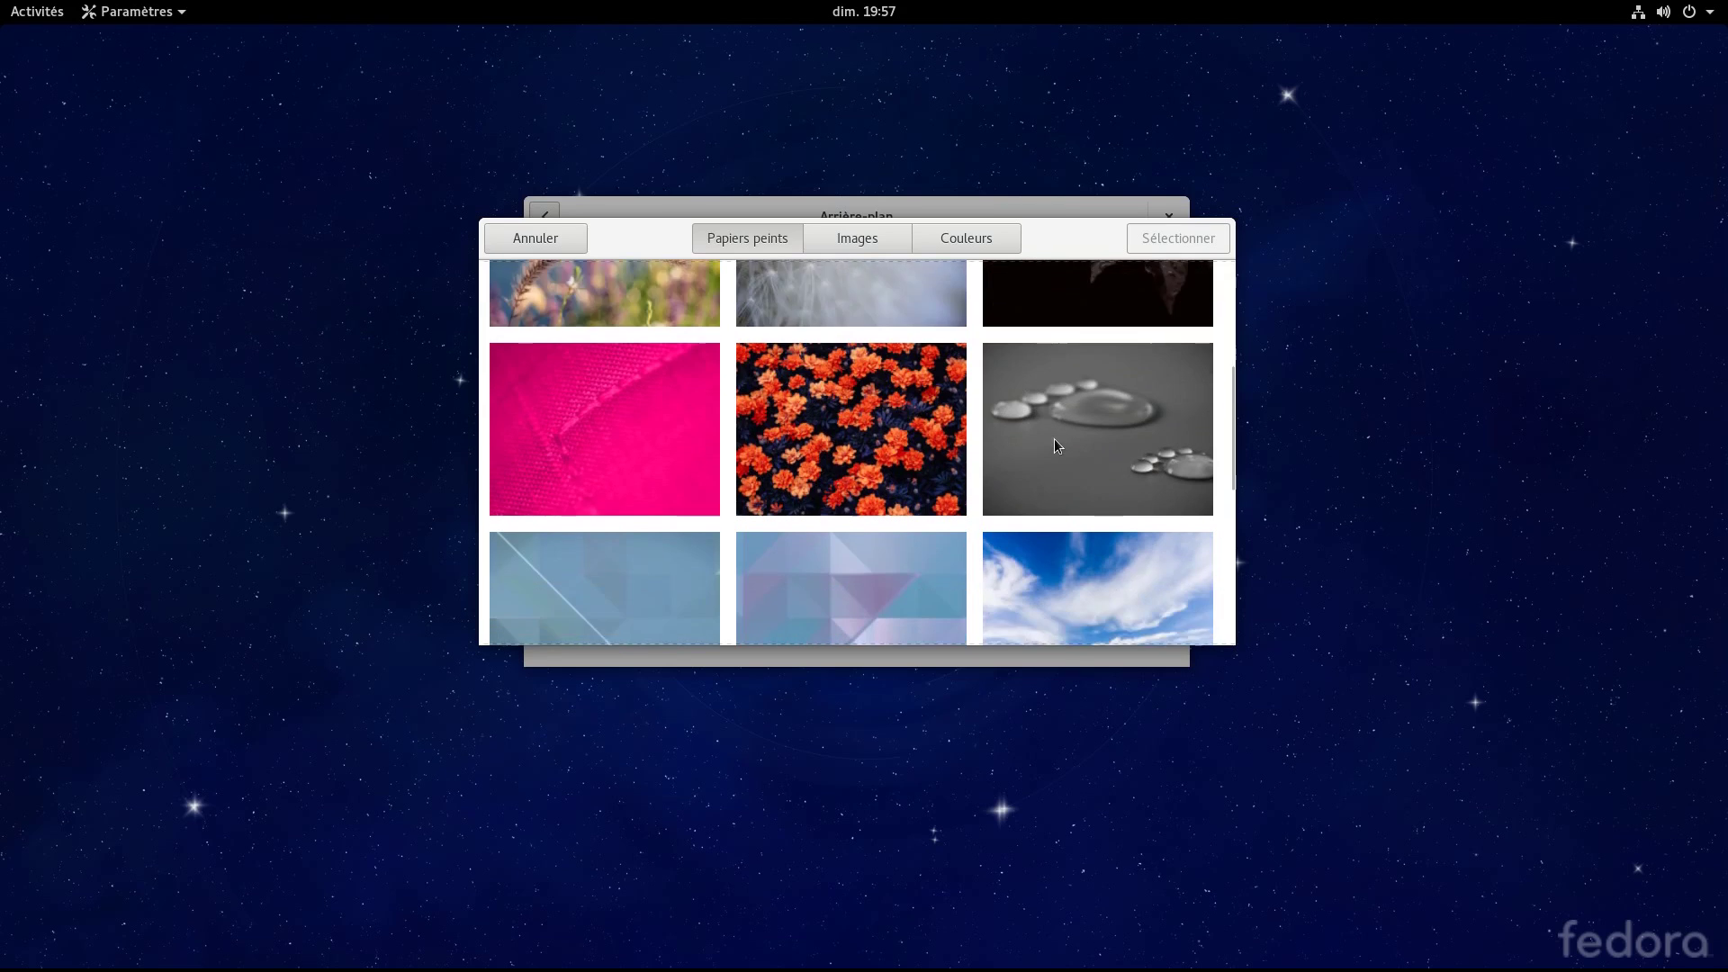
scroll(954, 329, "down", 3)
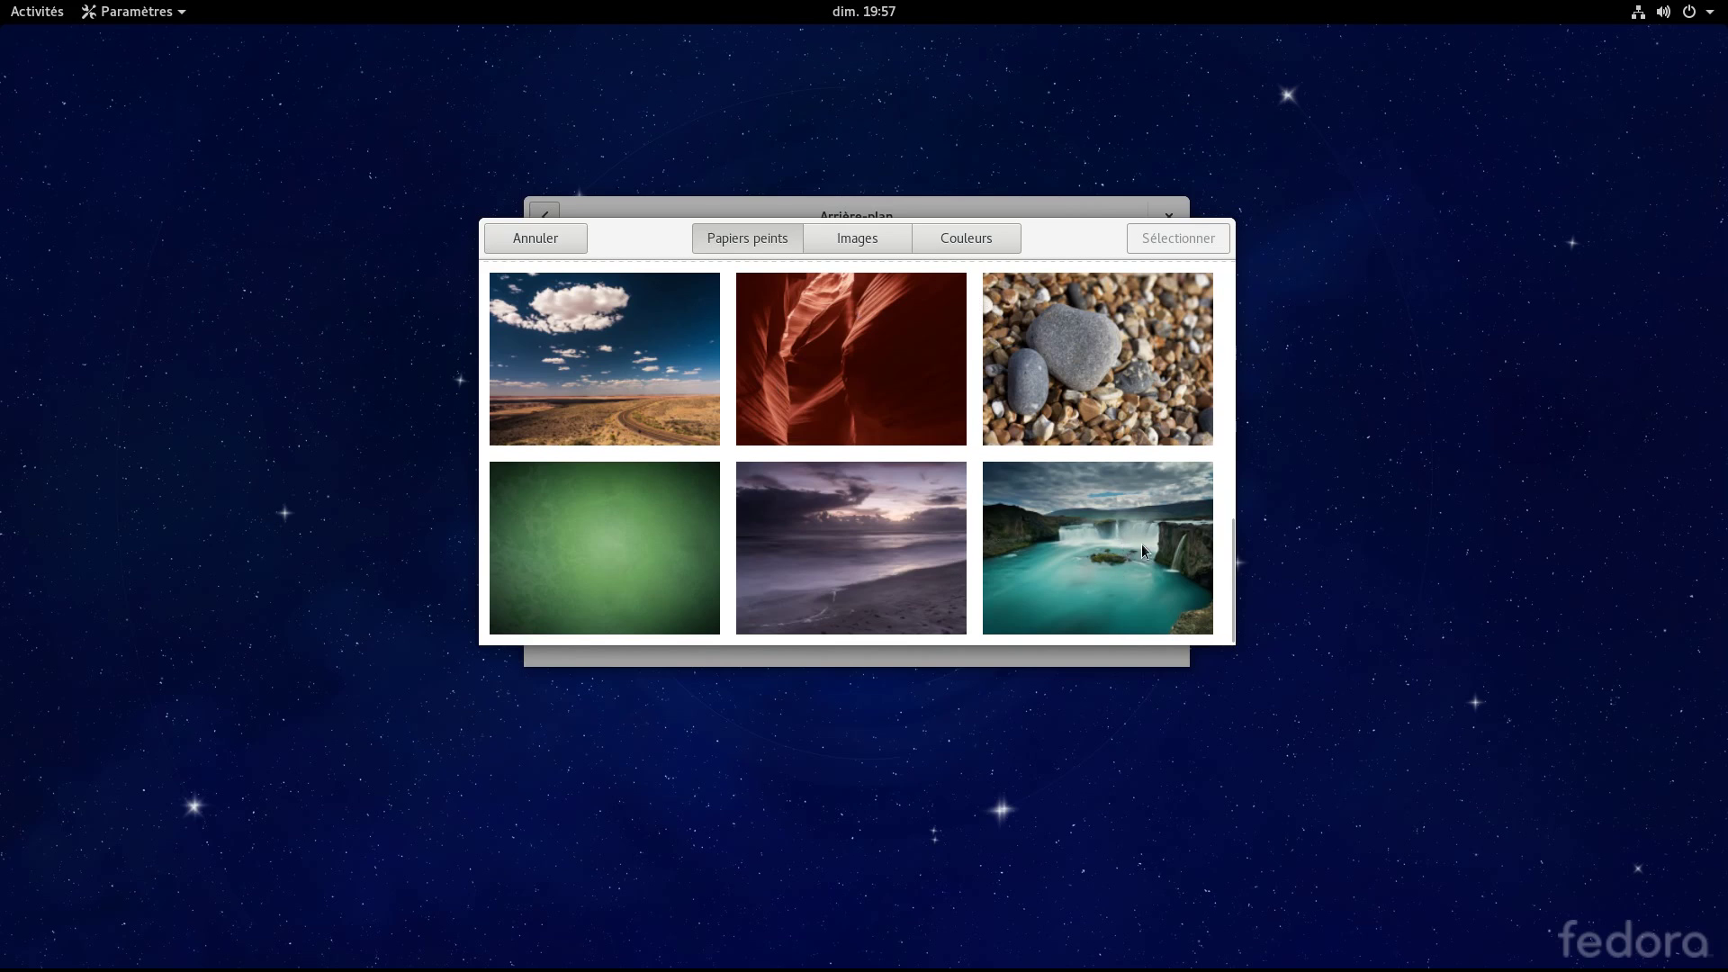
left_click(1116, 529)
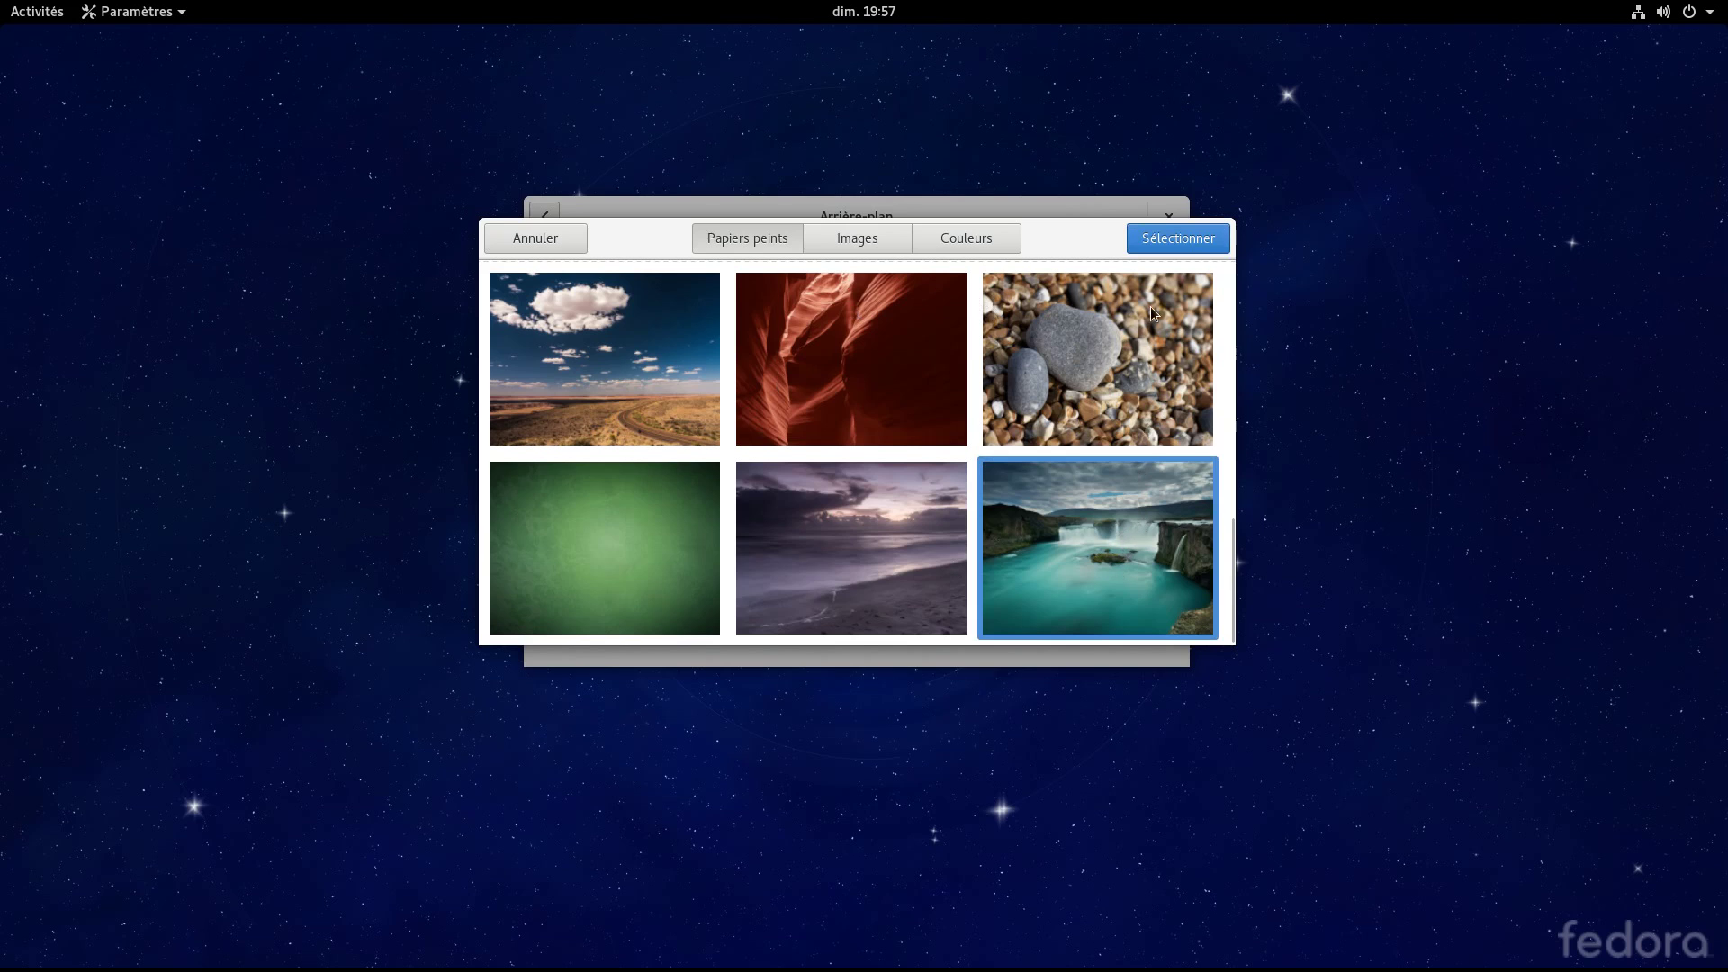
left_click(1179, 240)
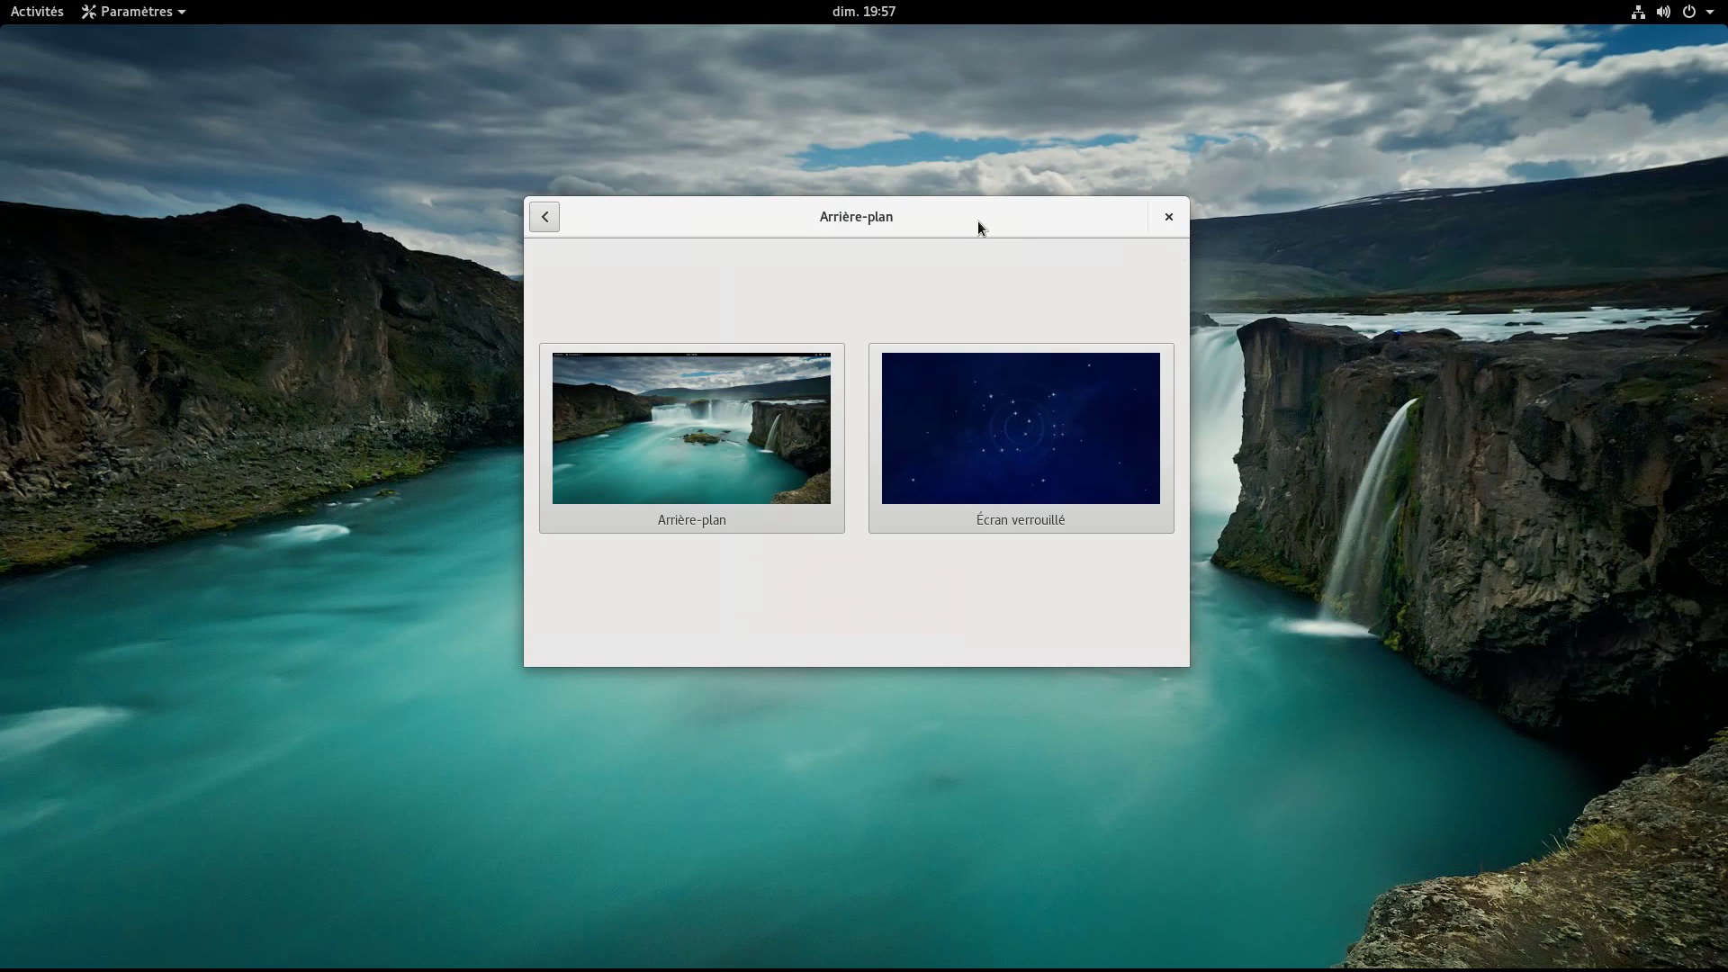
left_click_drag(976, 220, 1375, 916)
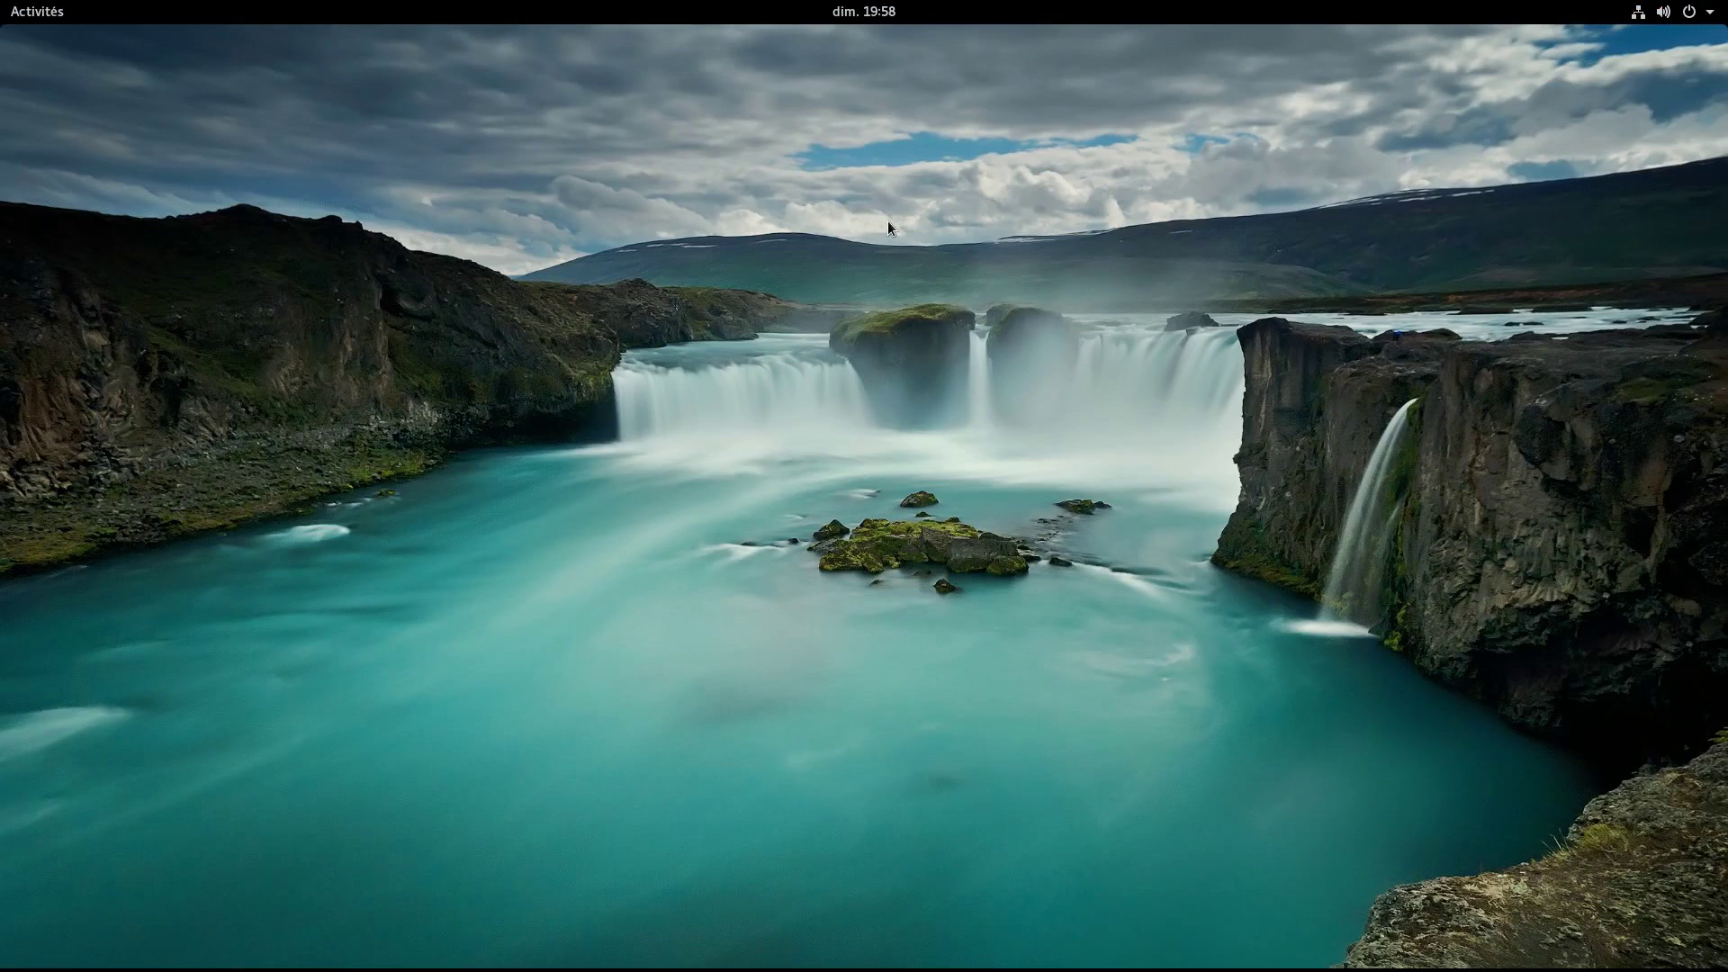
Show the workspaces in the activities overview and launch Firefox
left_click(46, 16)
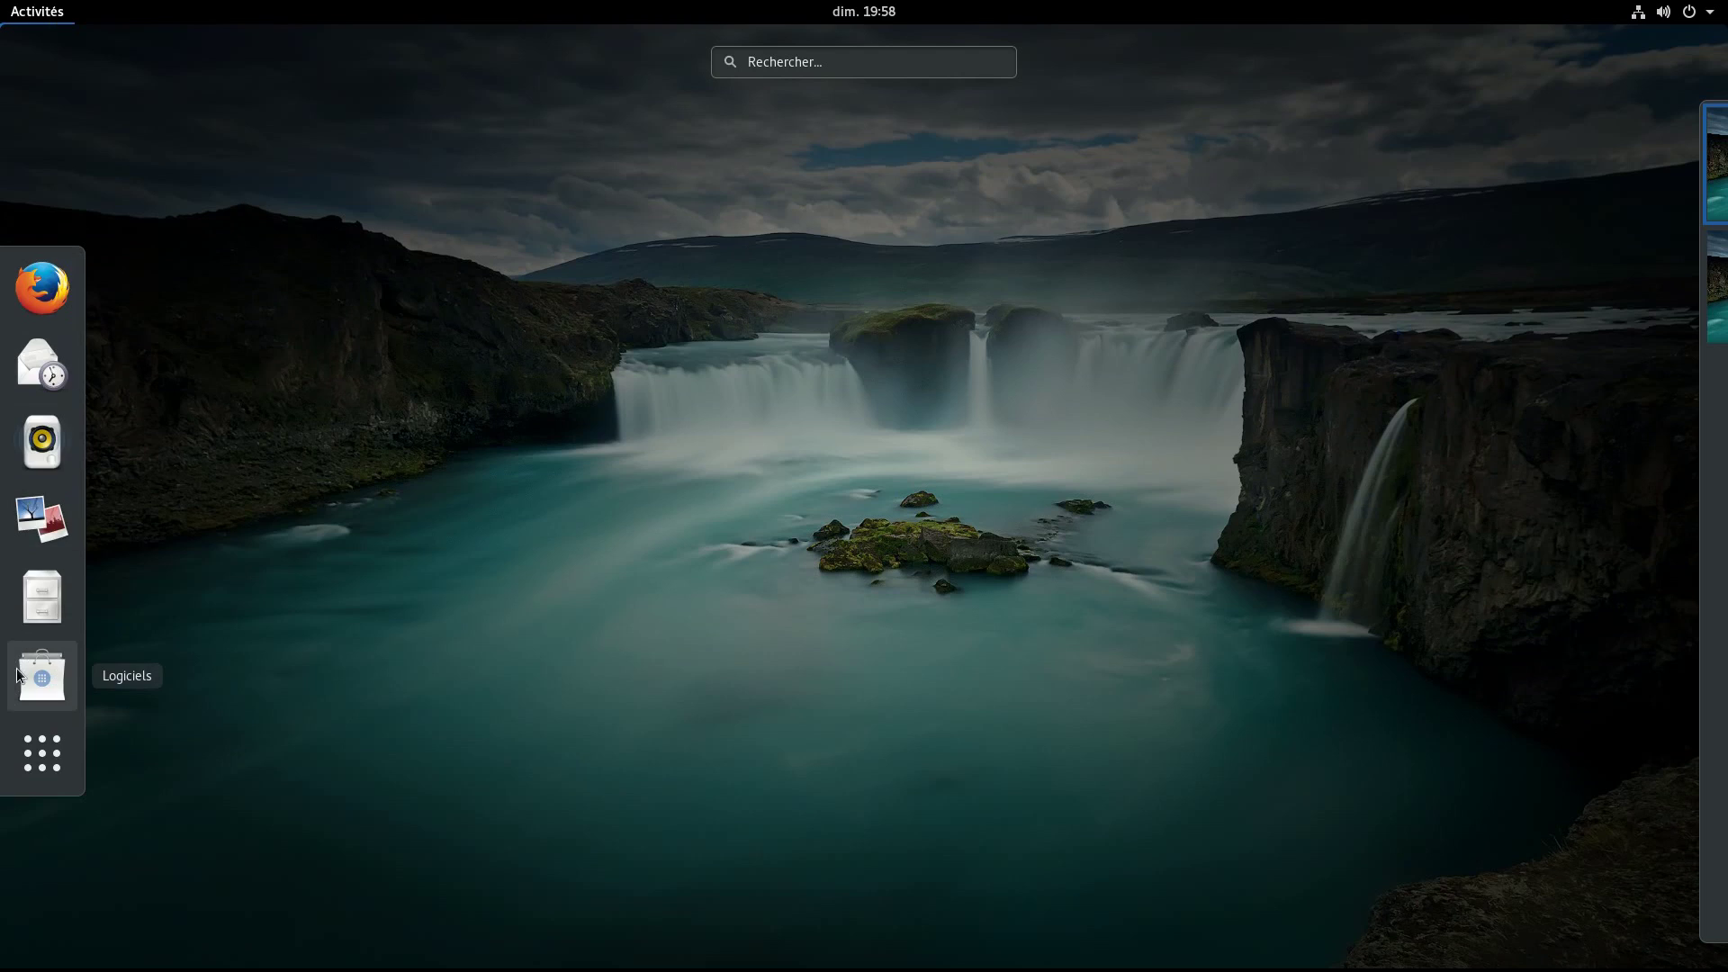
mouse_move(1725, 351)
left_click(1679, 303)
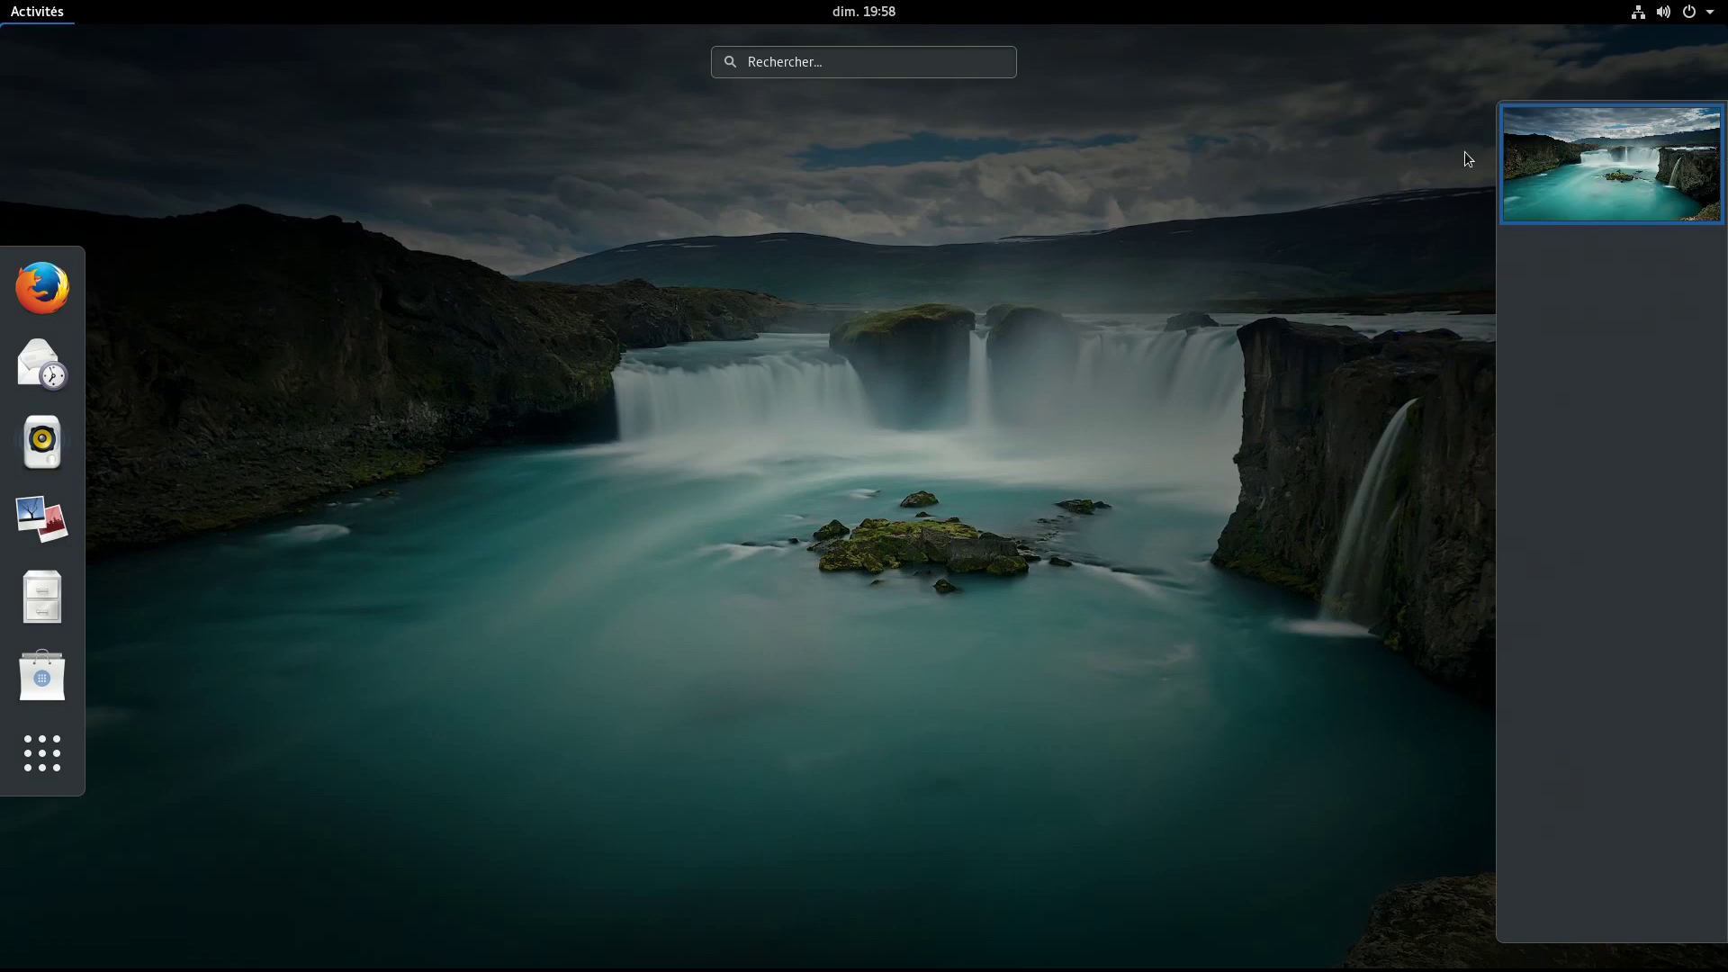
left_click(49, 301)
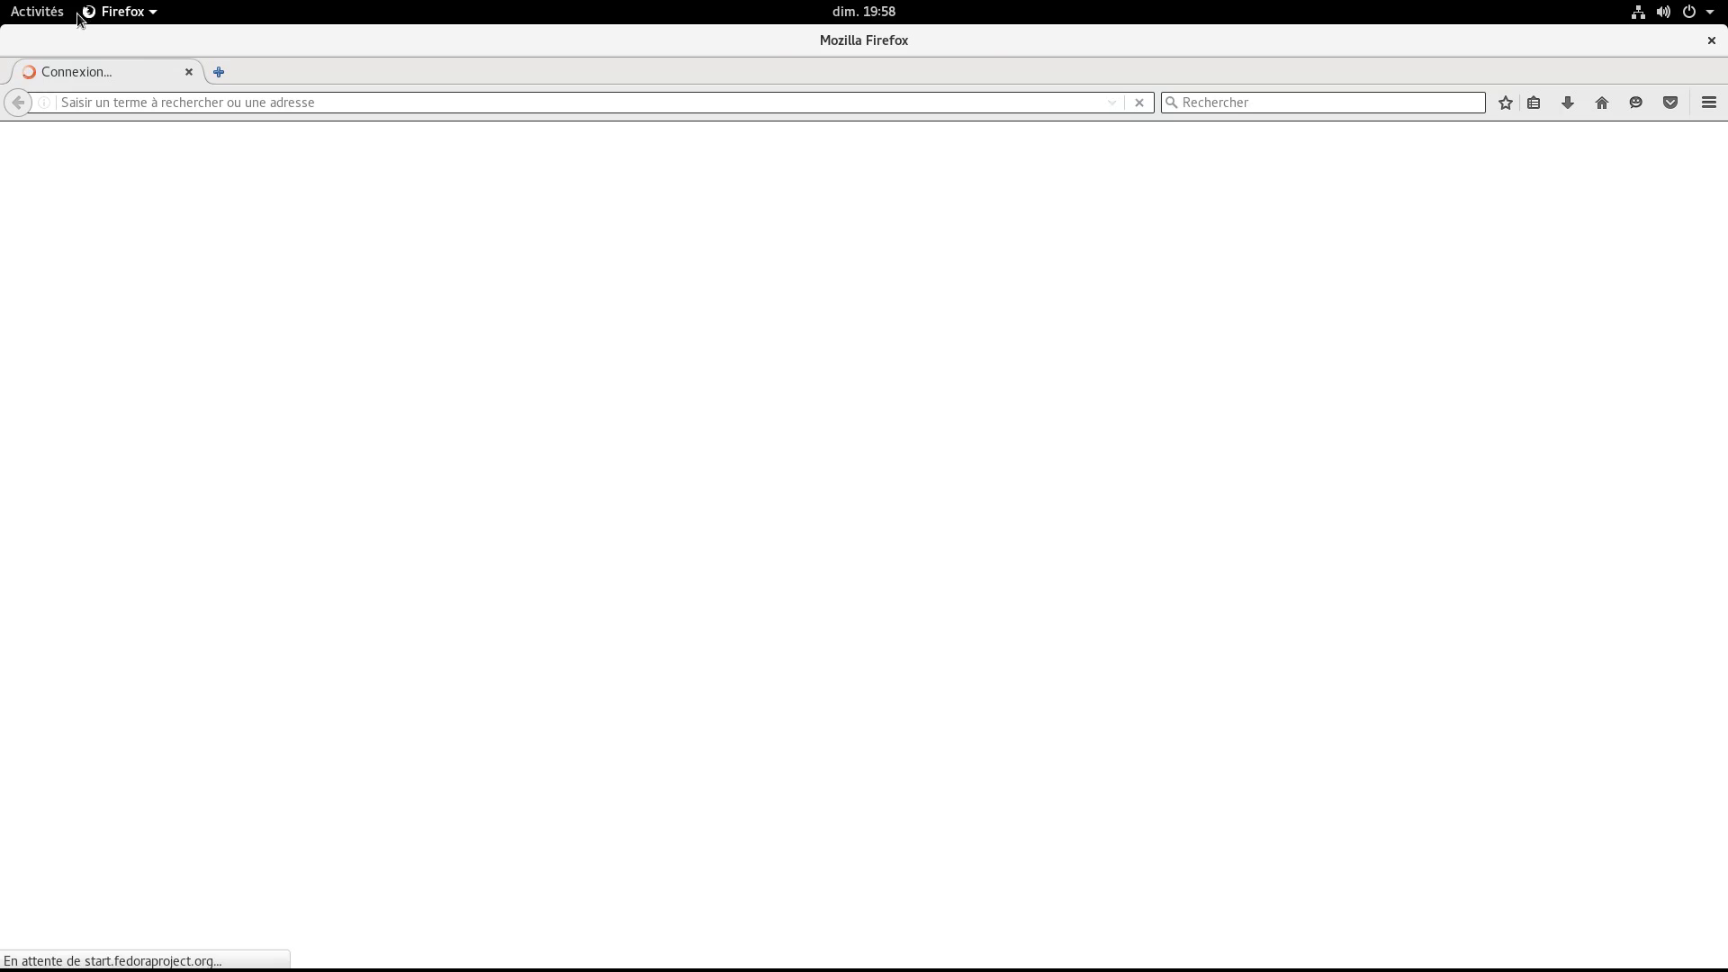
Return to the activities overview and launch the Evolution mail client alongside Firefox
left_click(37, 8)
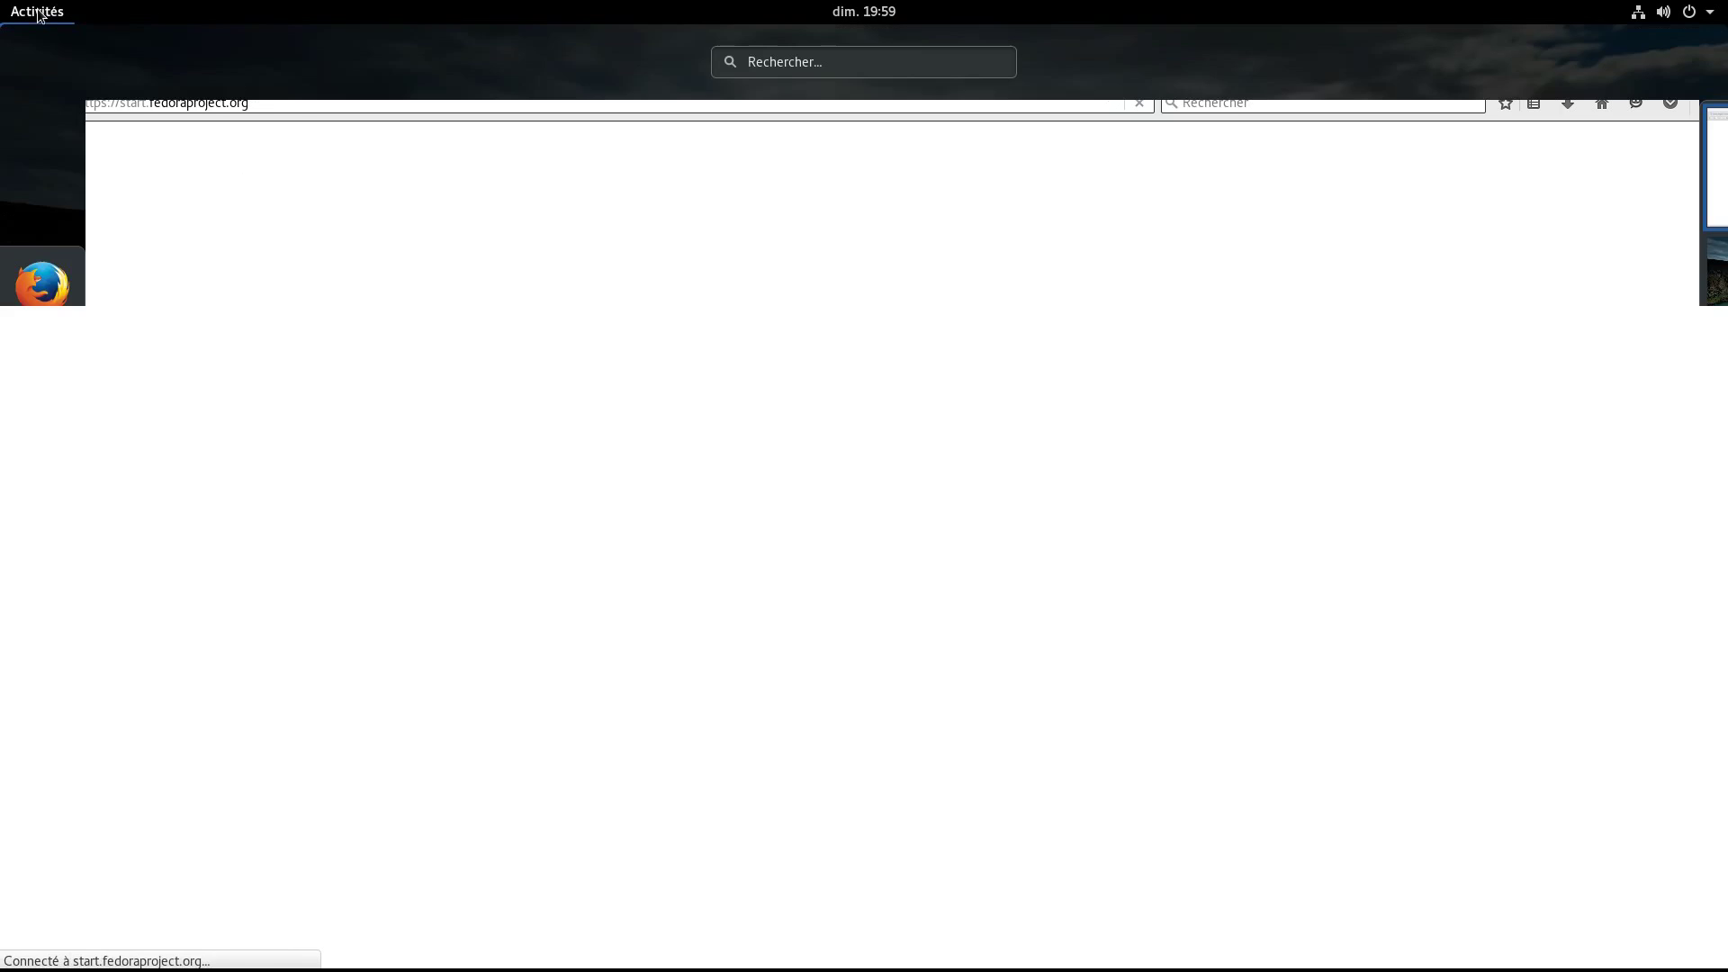
mouse_move(1727, 259)
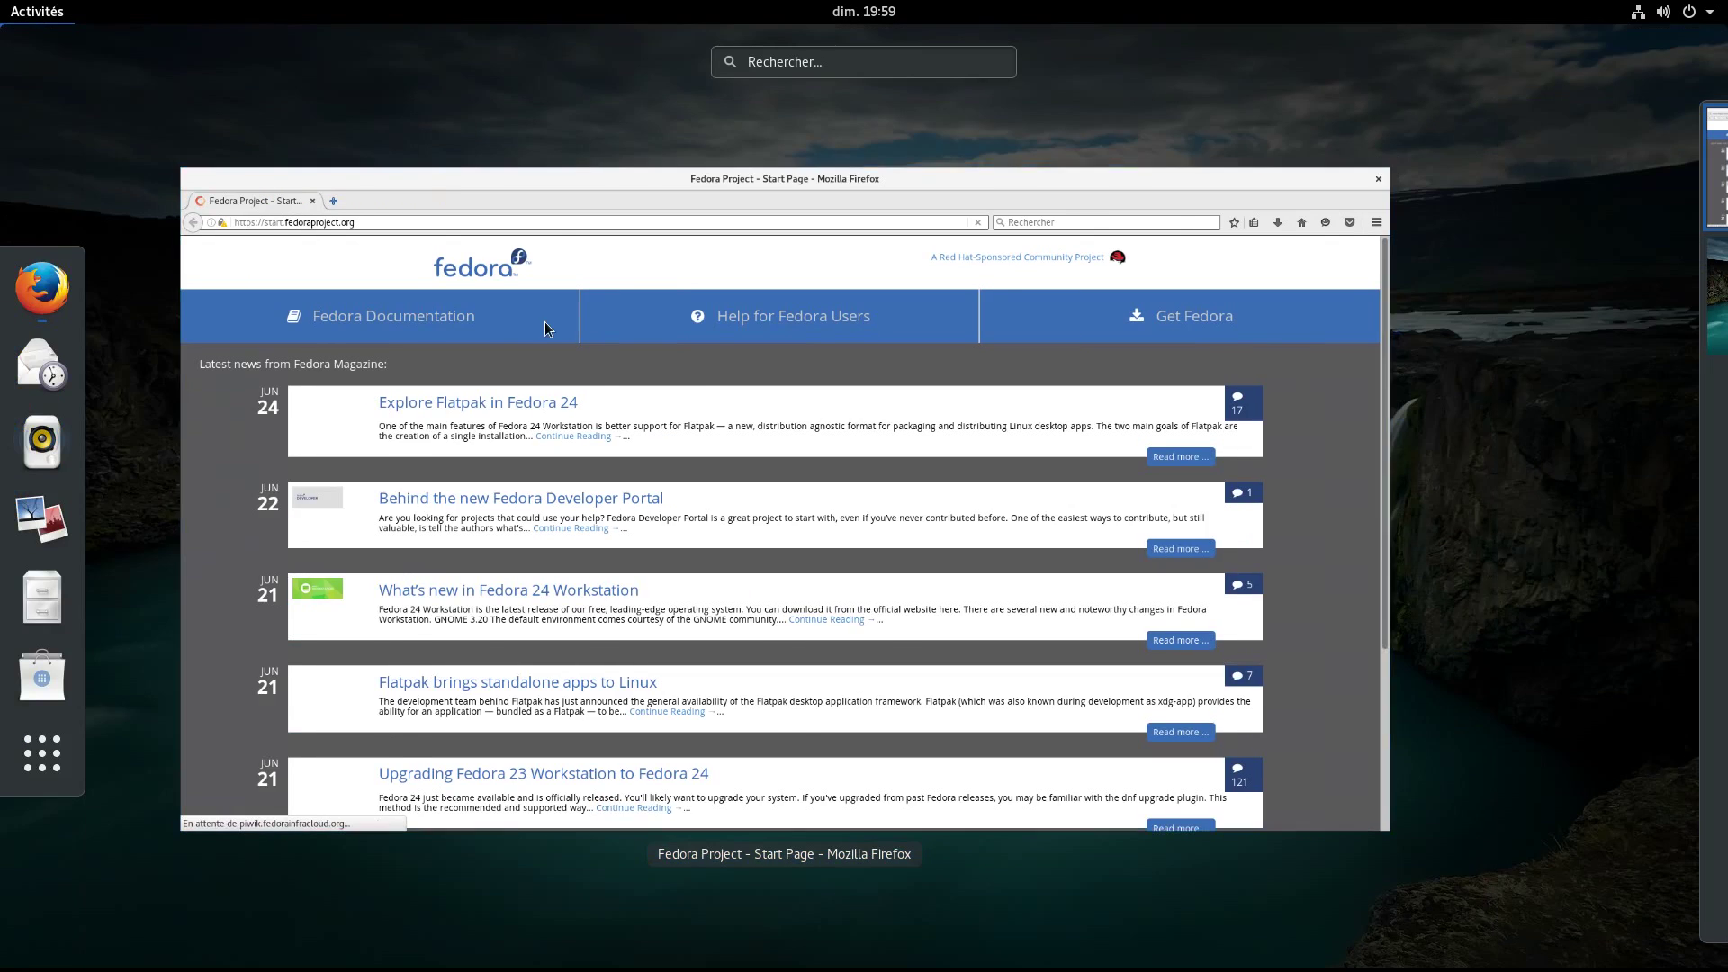
left_click(41, 361)
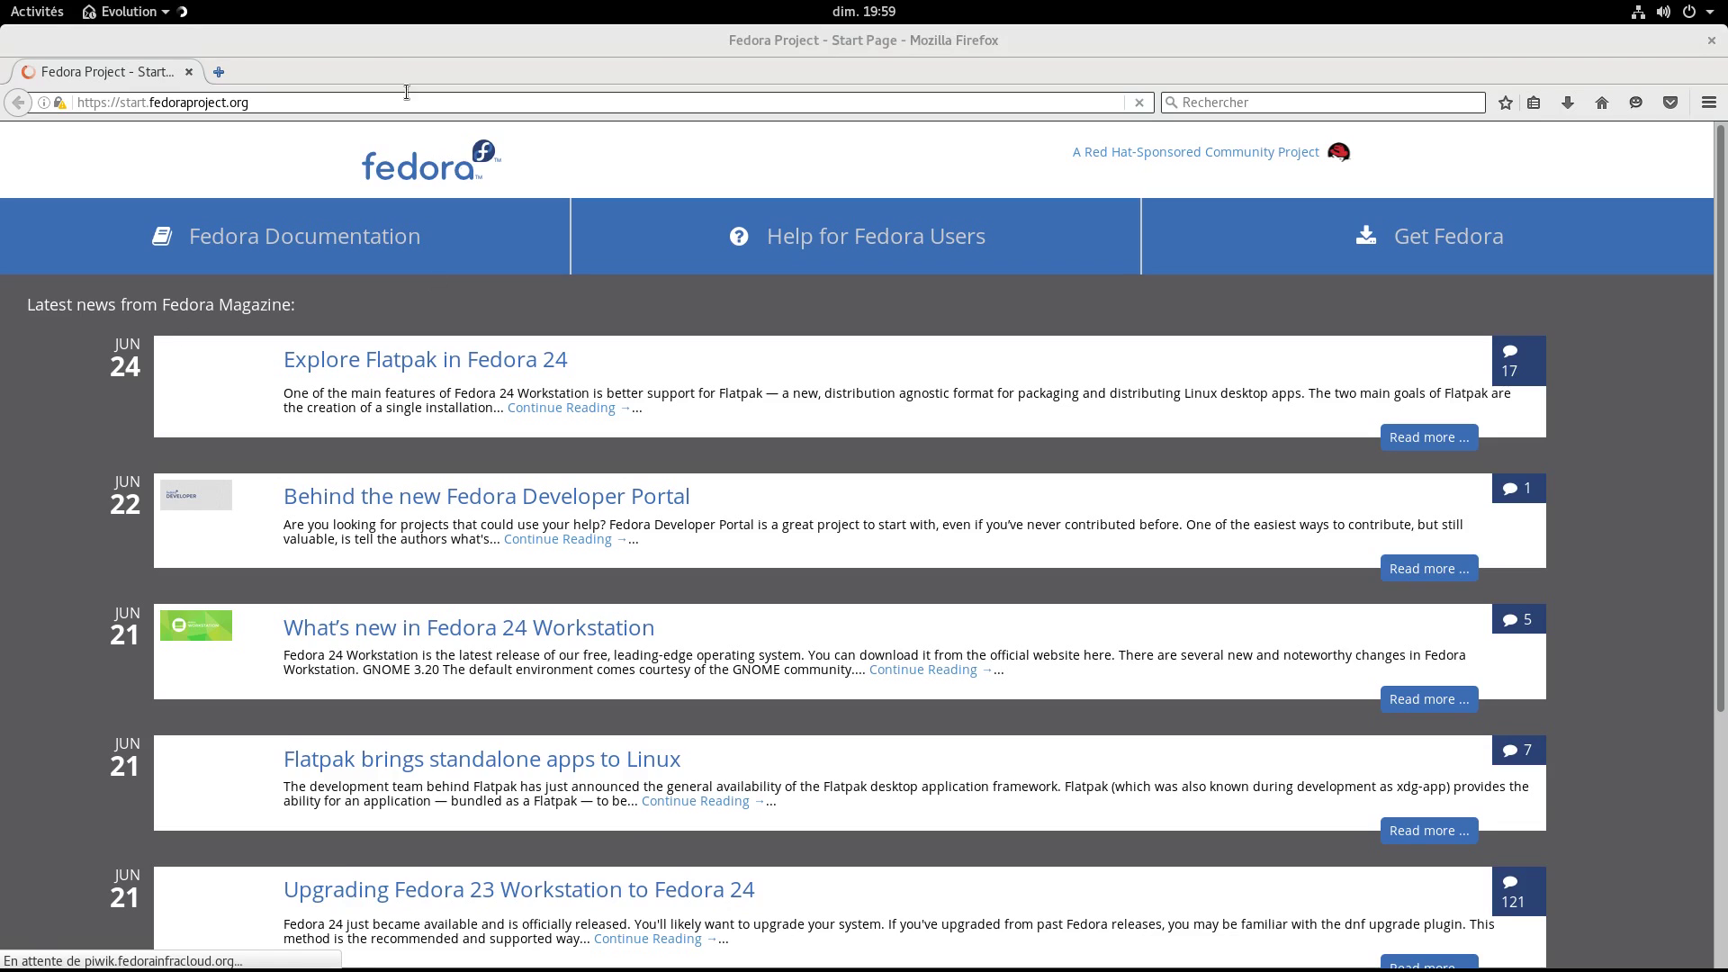
Move the Evolution welcome window to the second workspace and switch to the empty third workspace
left_click(36, 11)
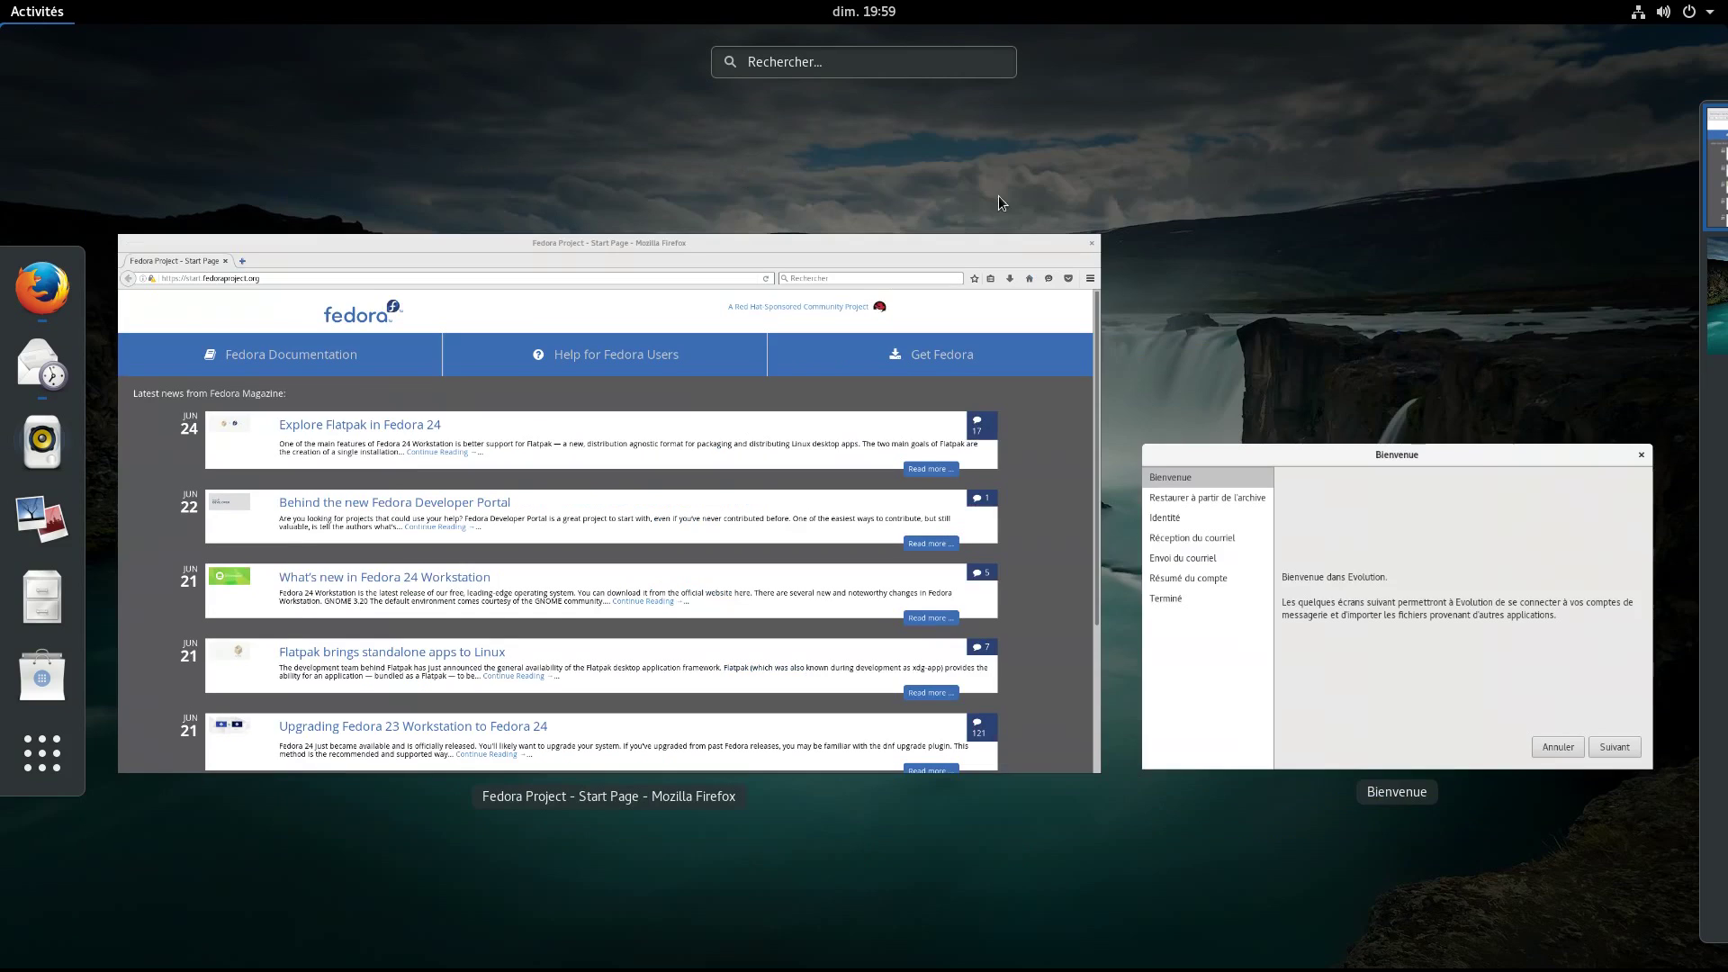
left_click_drag(1393, 522, 1683, 282)
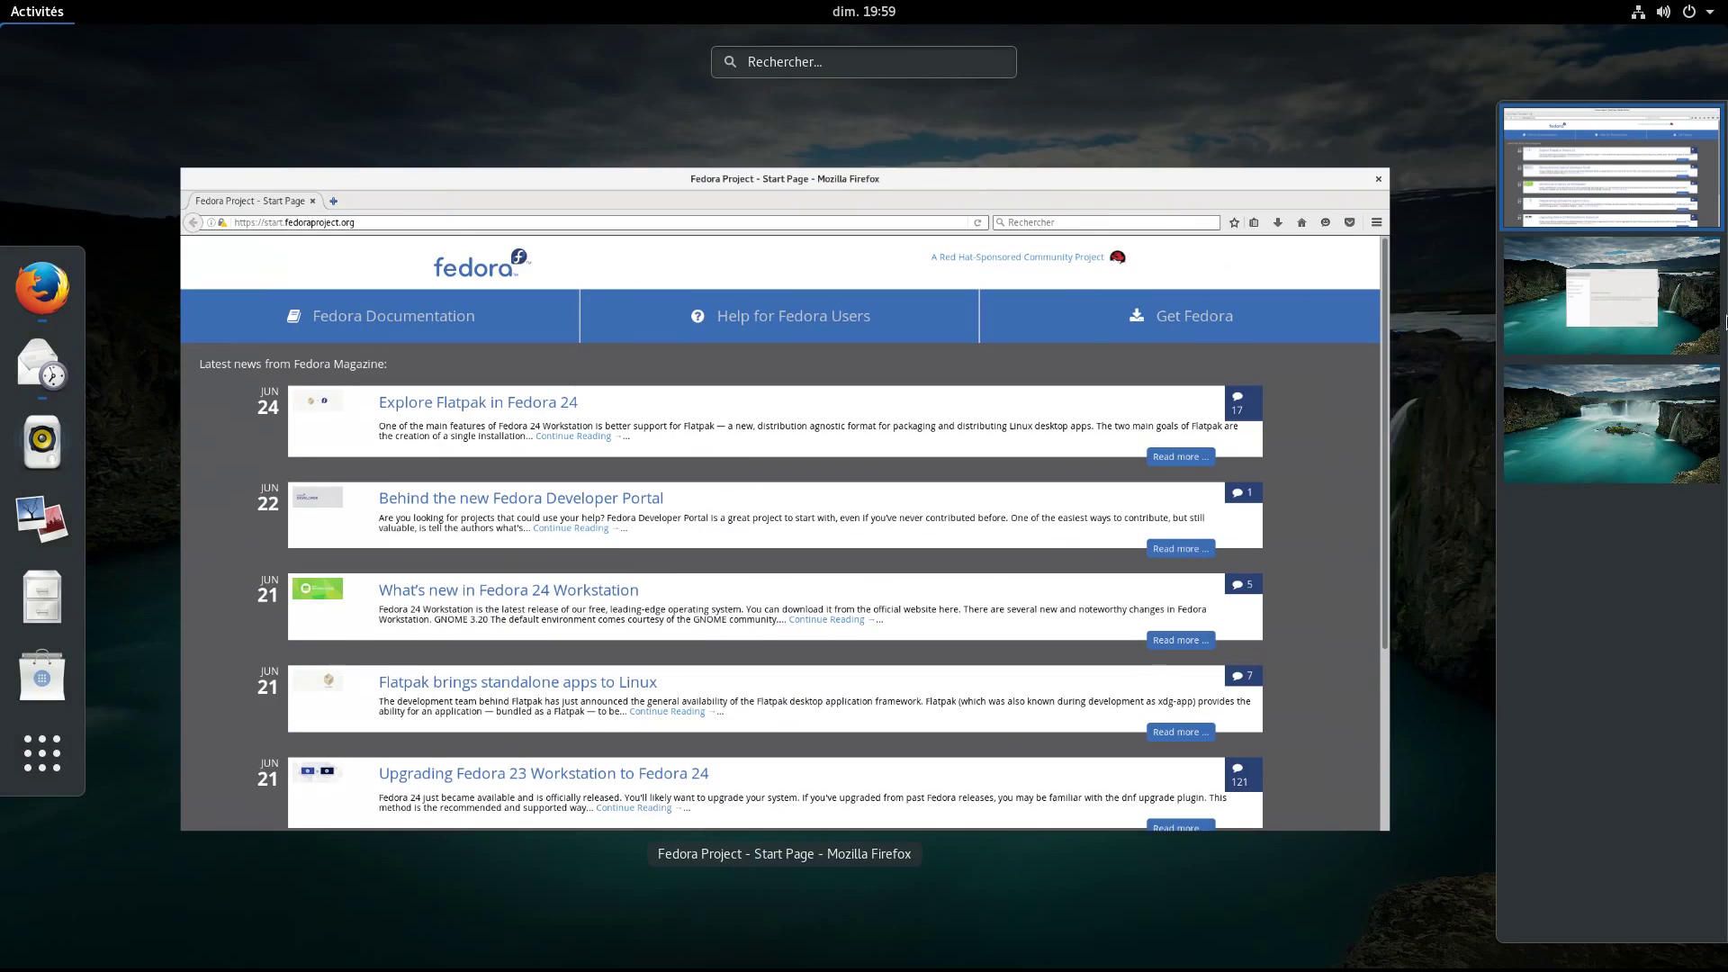
left_click(1598, 423)
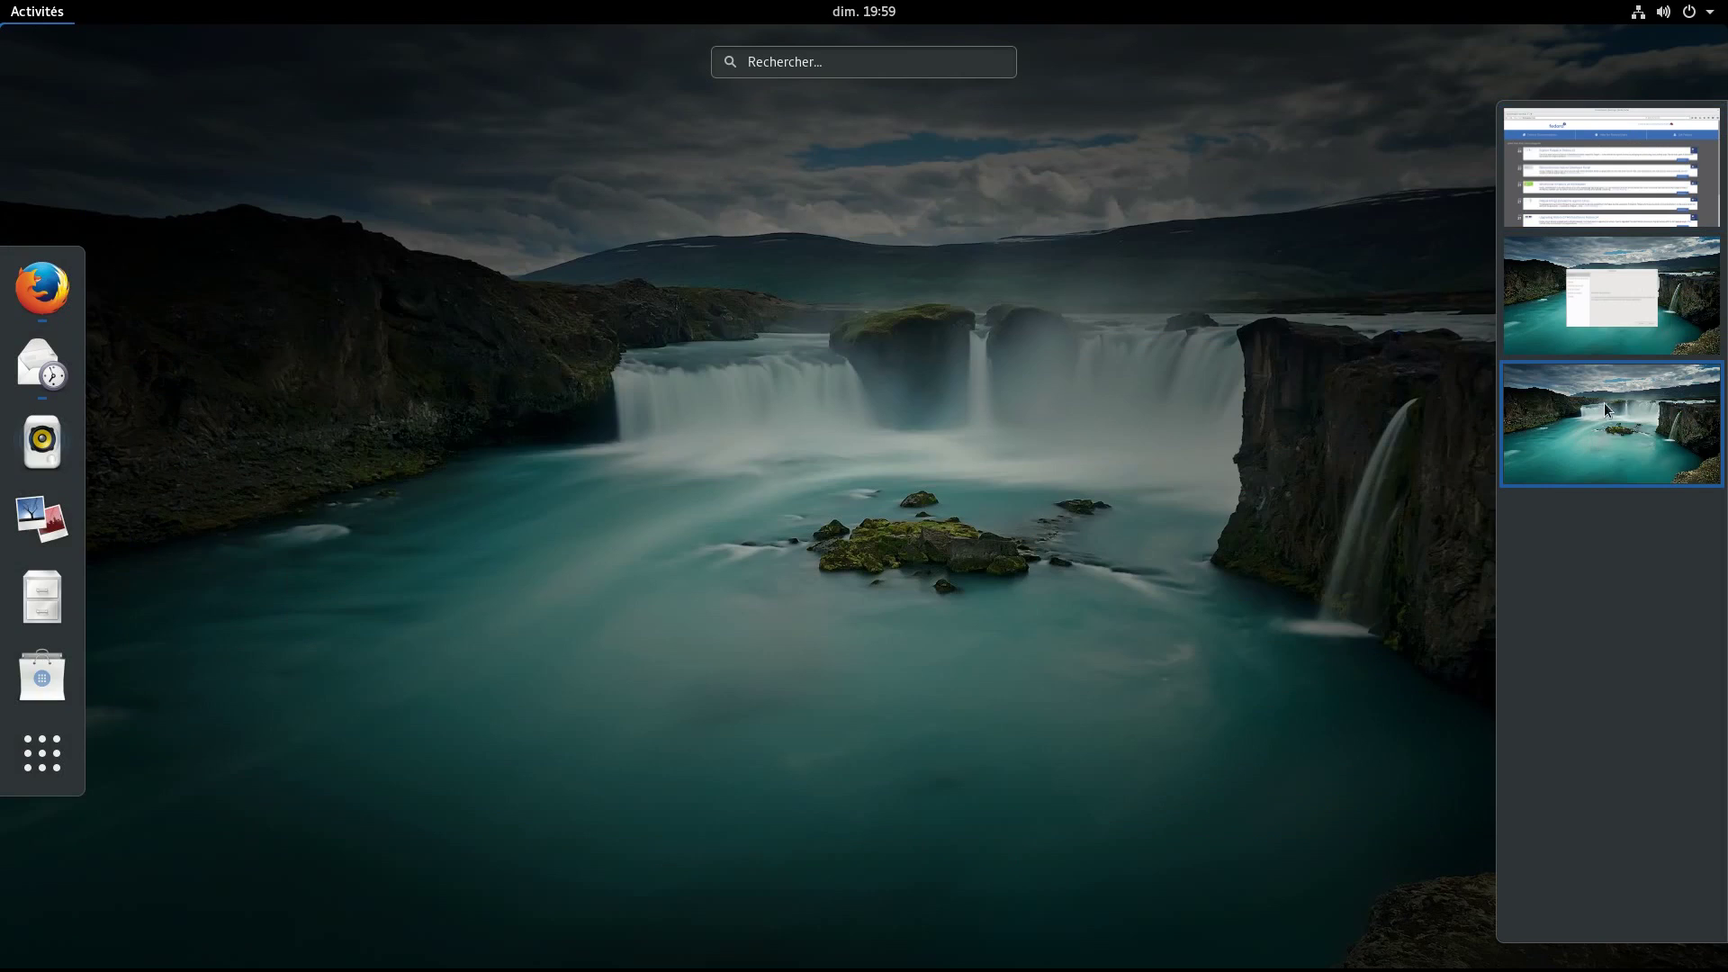
Close the Evolution welcome window on the second workspace and the Firefox window on the first workspace
left_click(1633, 282)
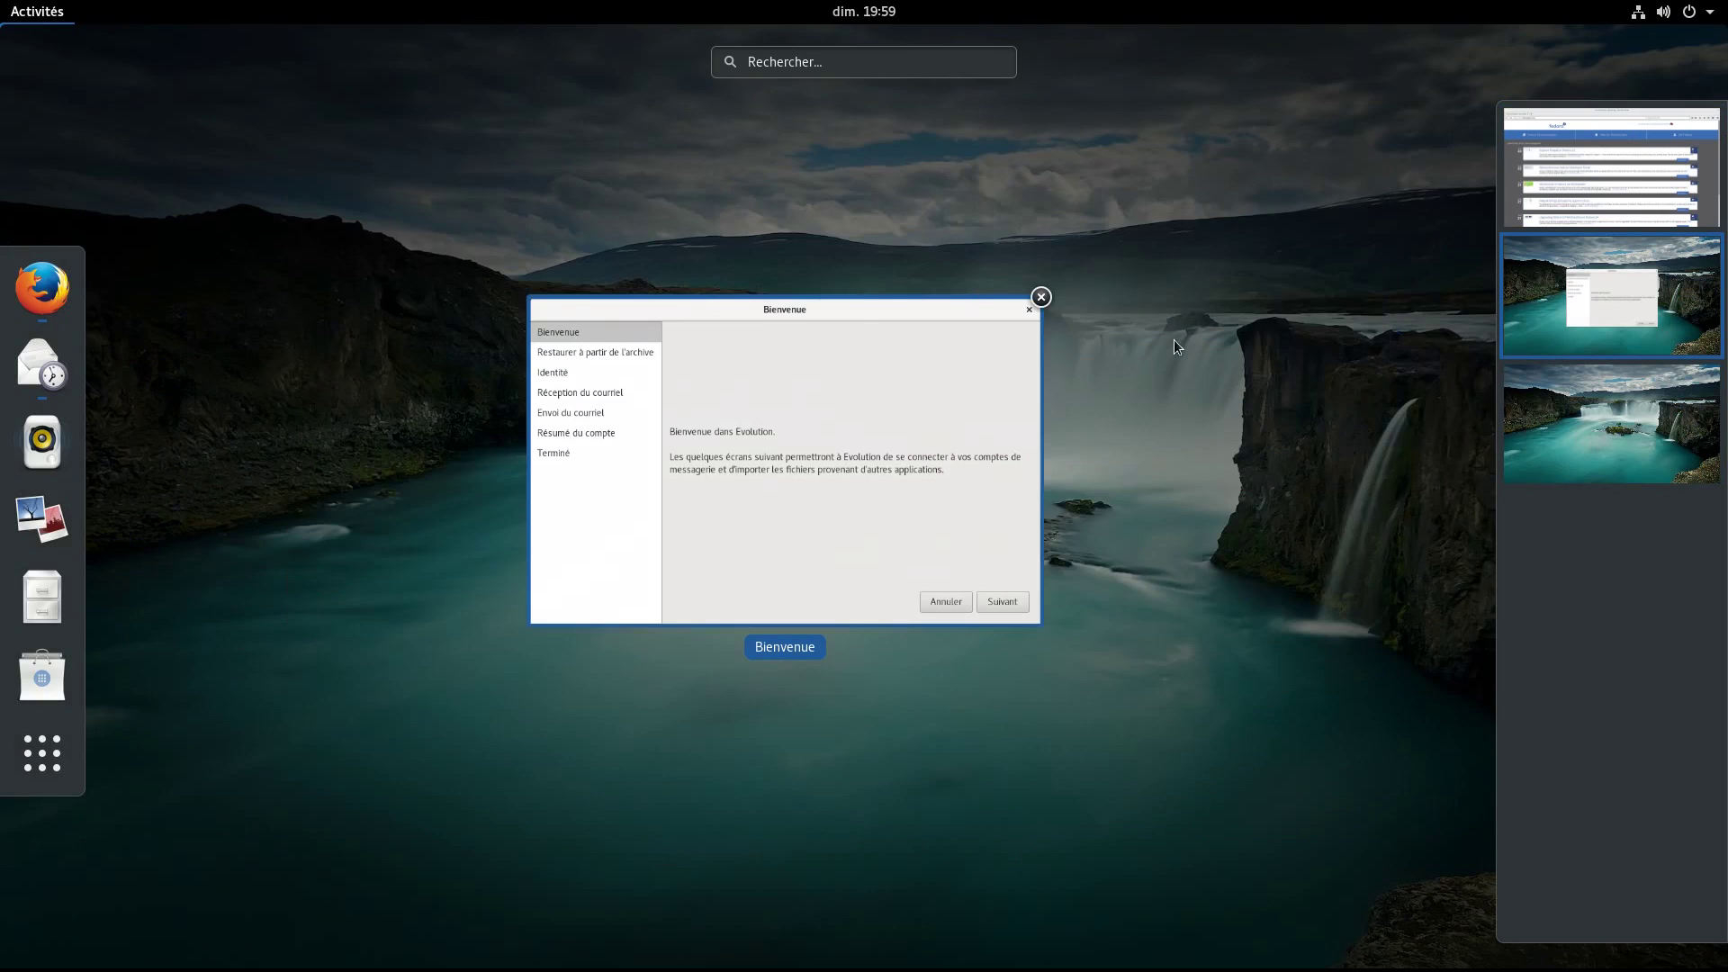
left_click(1041, 298)
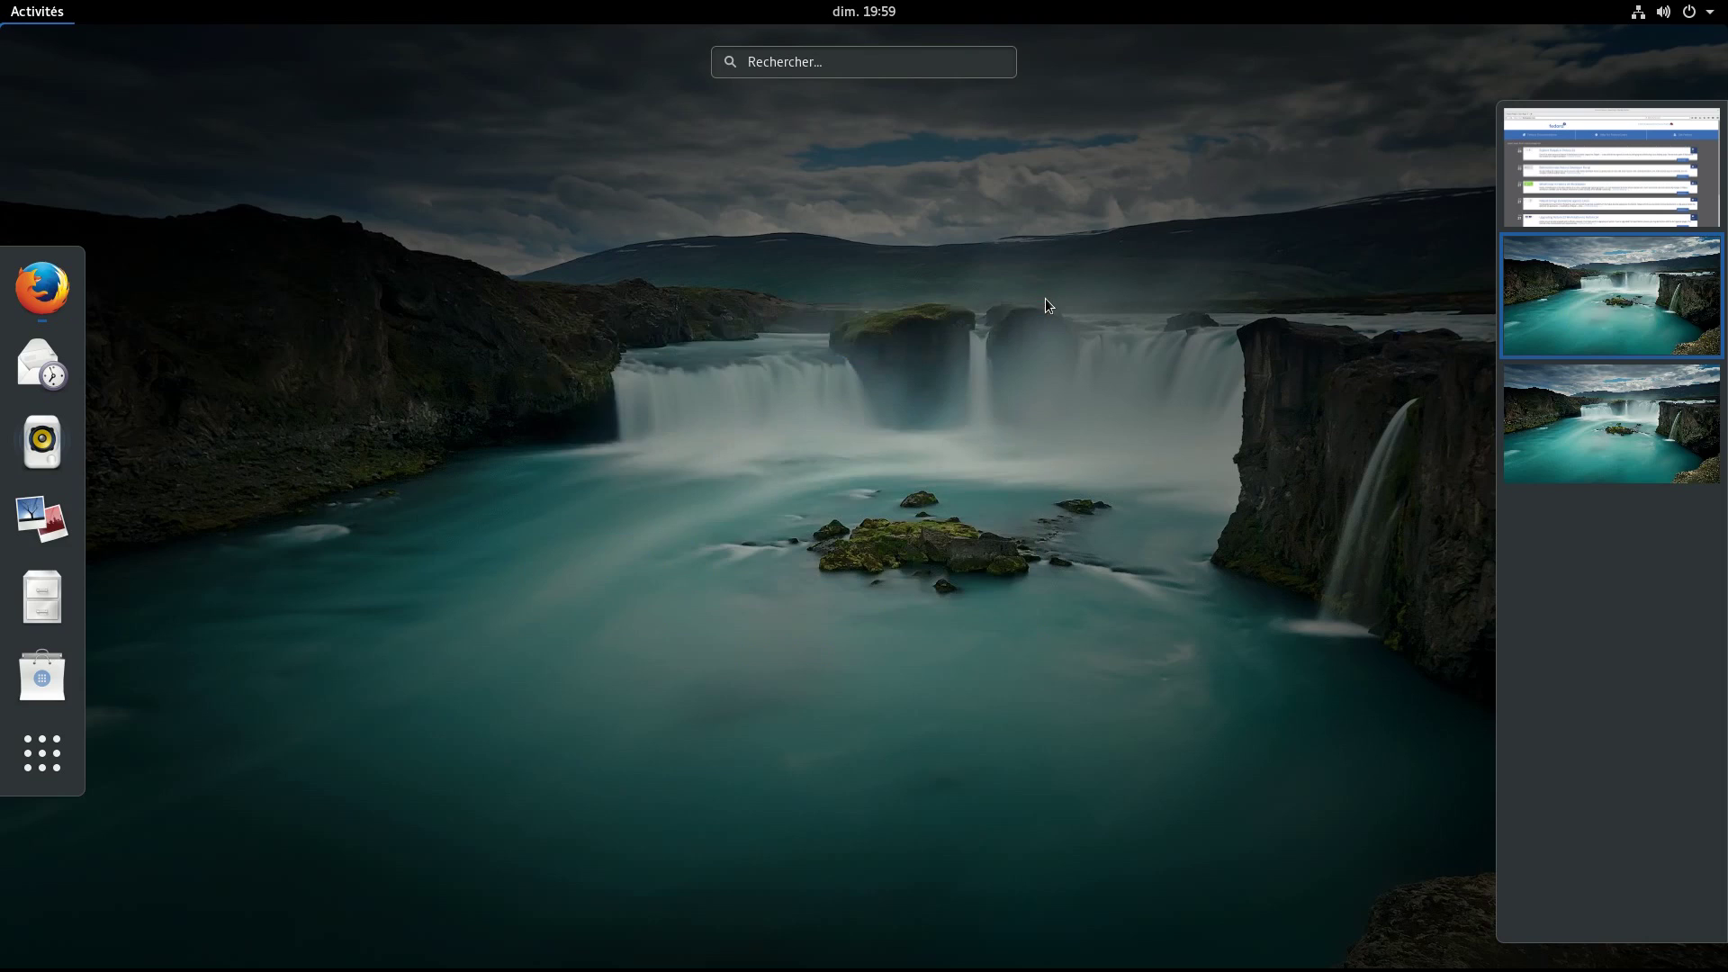
left_click(1569, 176)
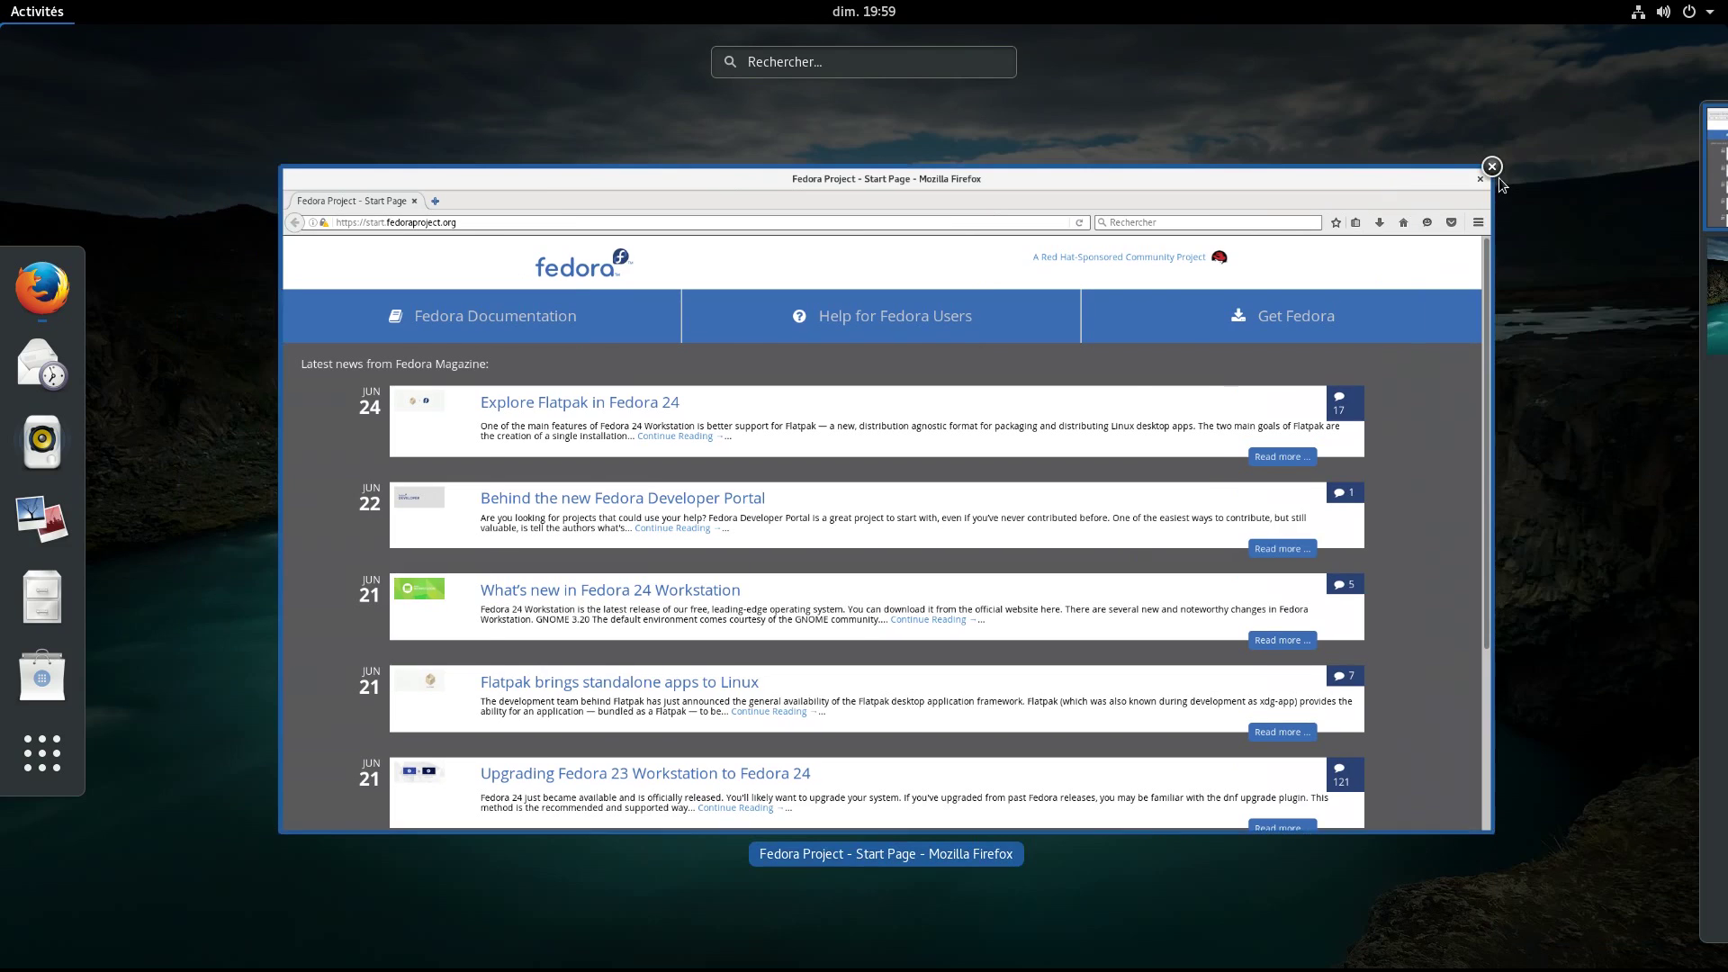
left_click(1497, 168)
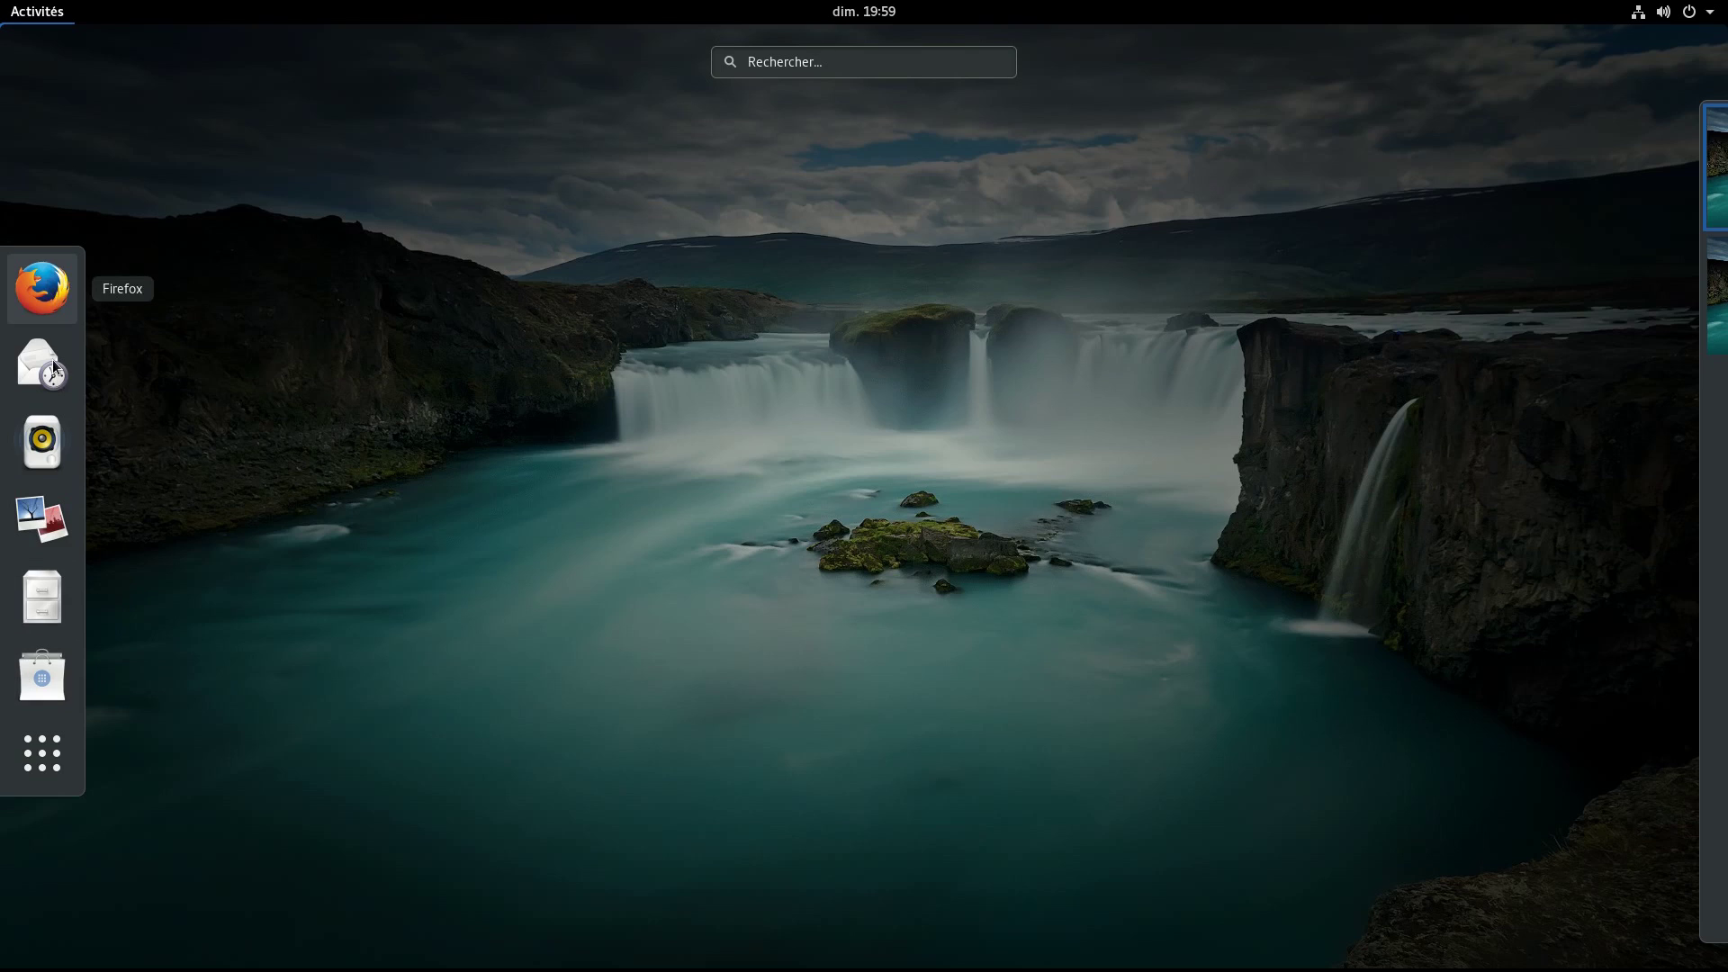
Launch the Fichiers file manager, view its About information, and close both the dialog and the file manager
left_click(40, 612)
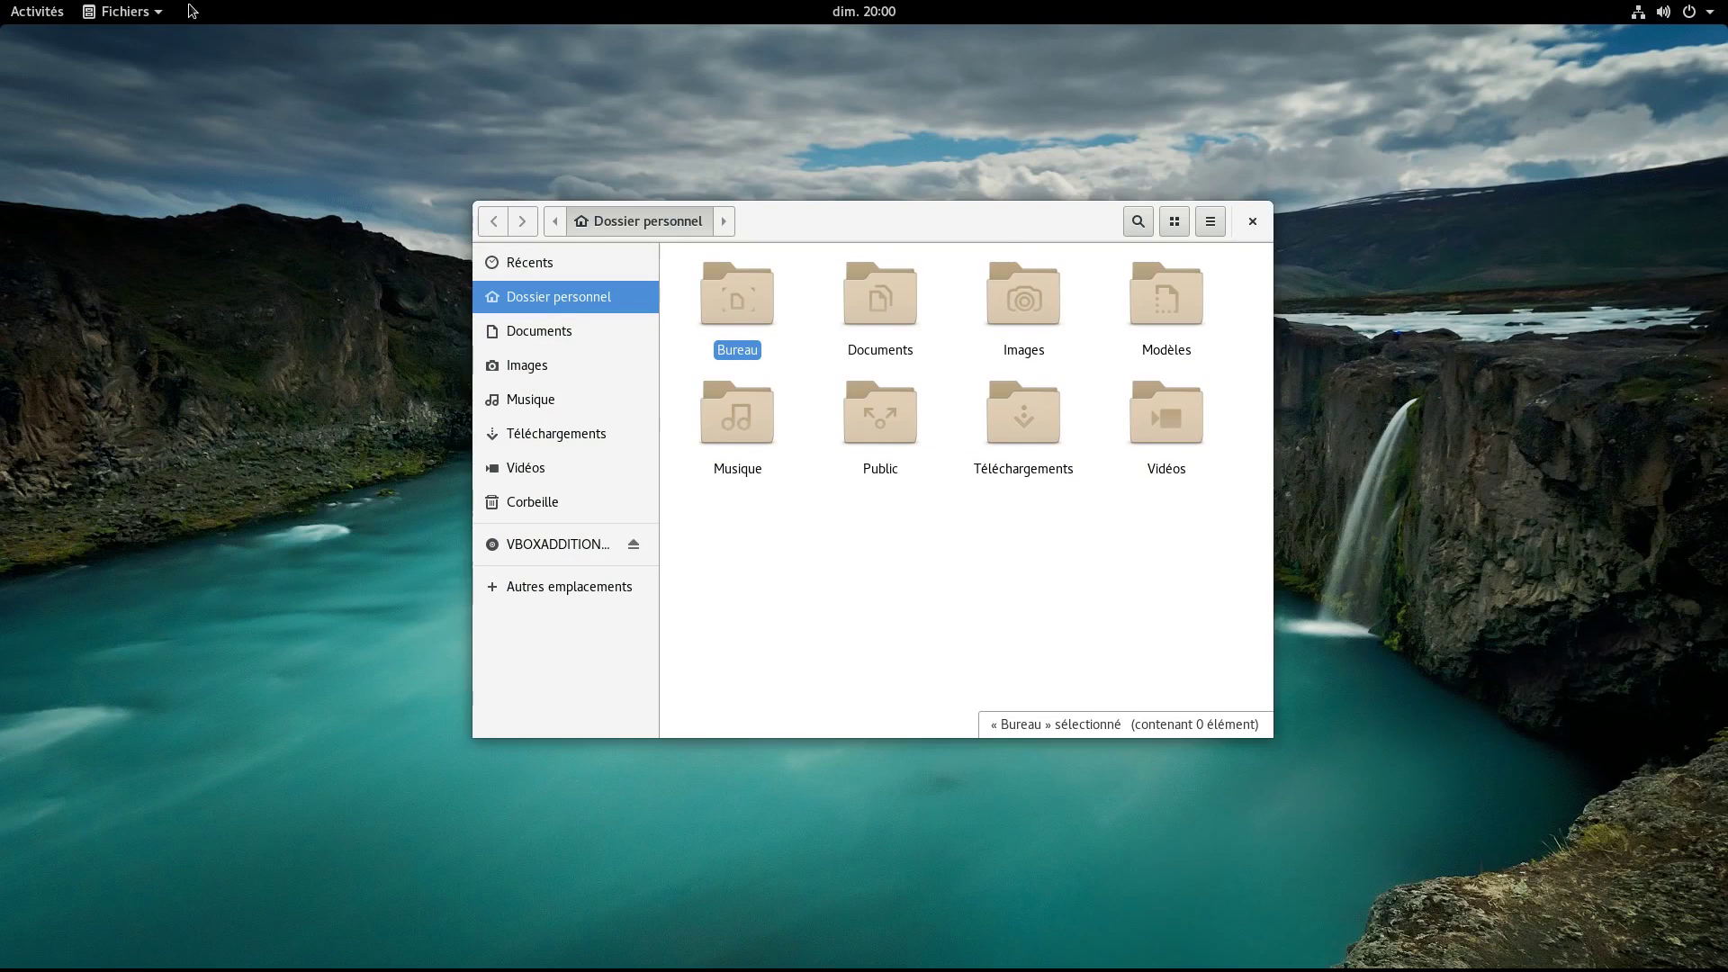
left_click(135, 12)
left_click(226, 305)
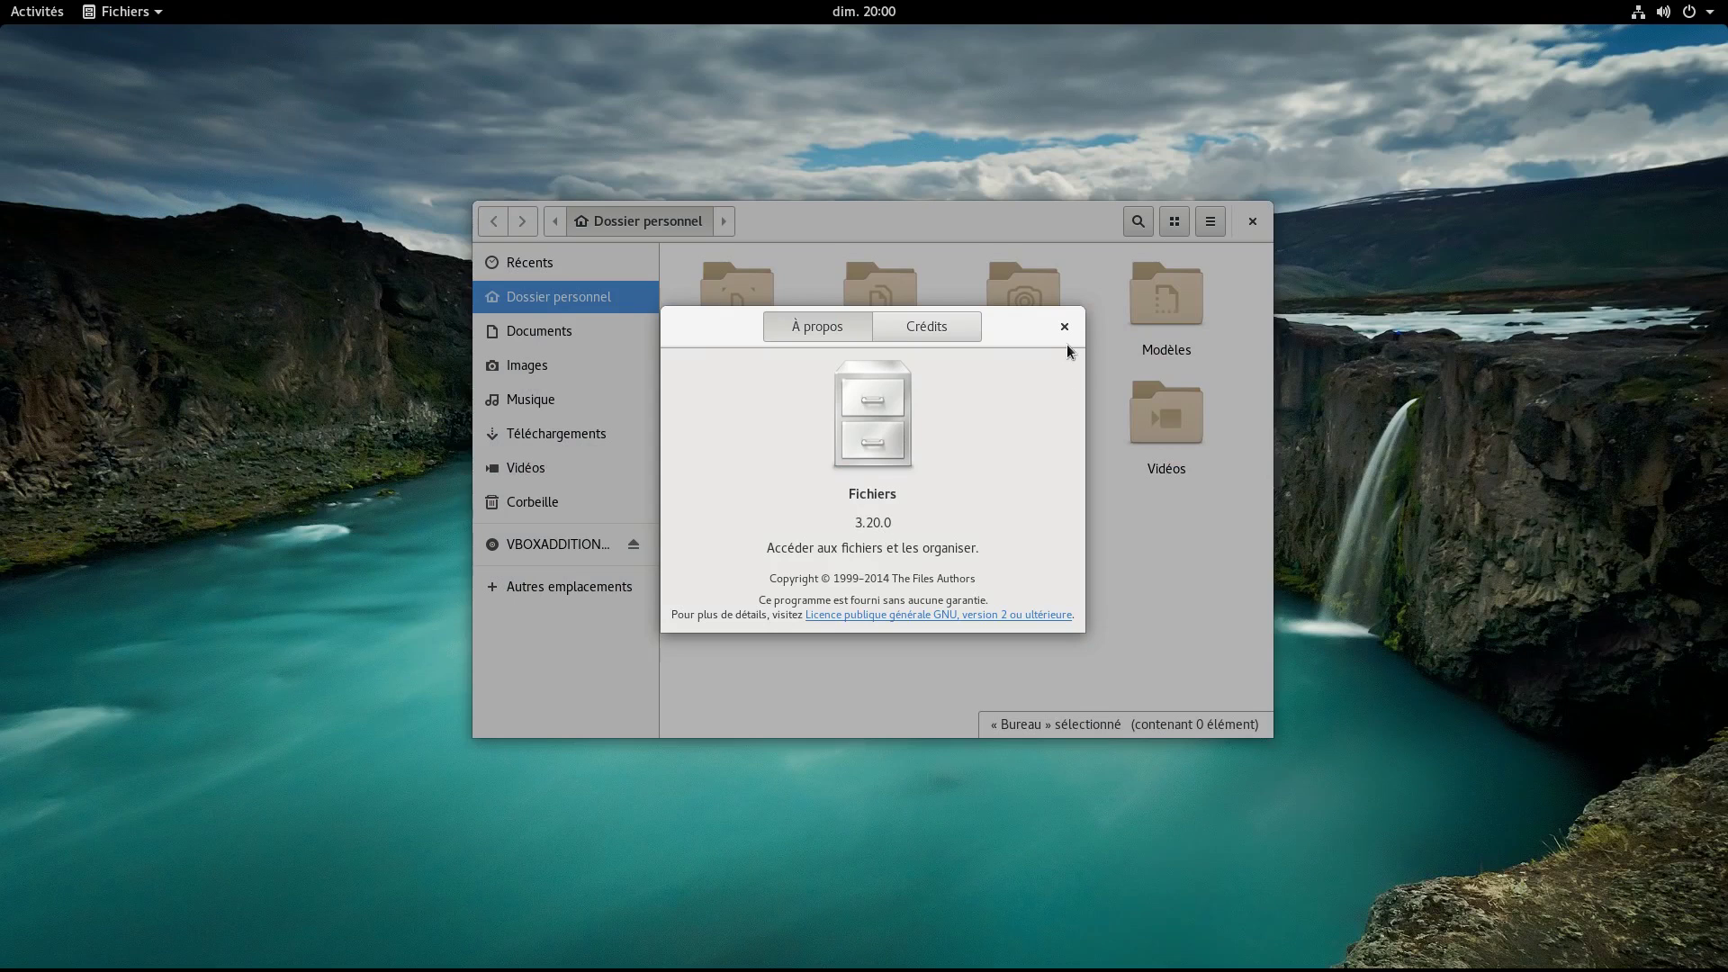
left_click(1065, 328)
left_click(1252, 221)
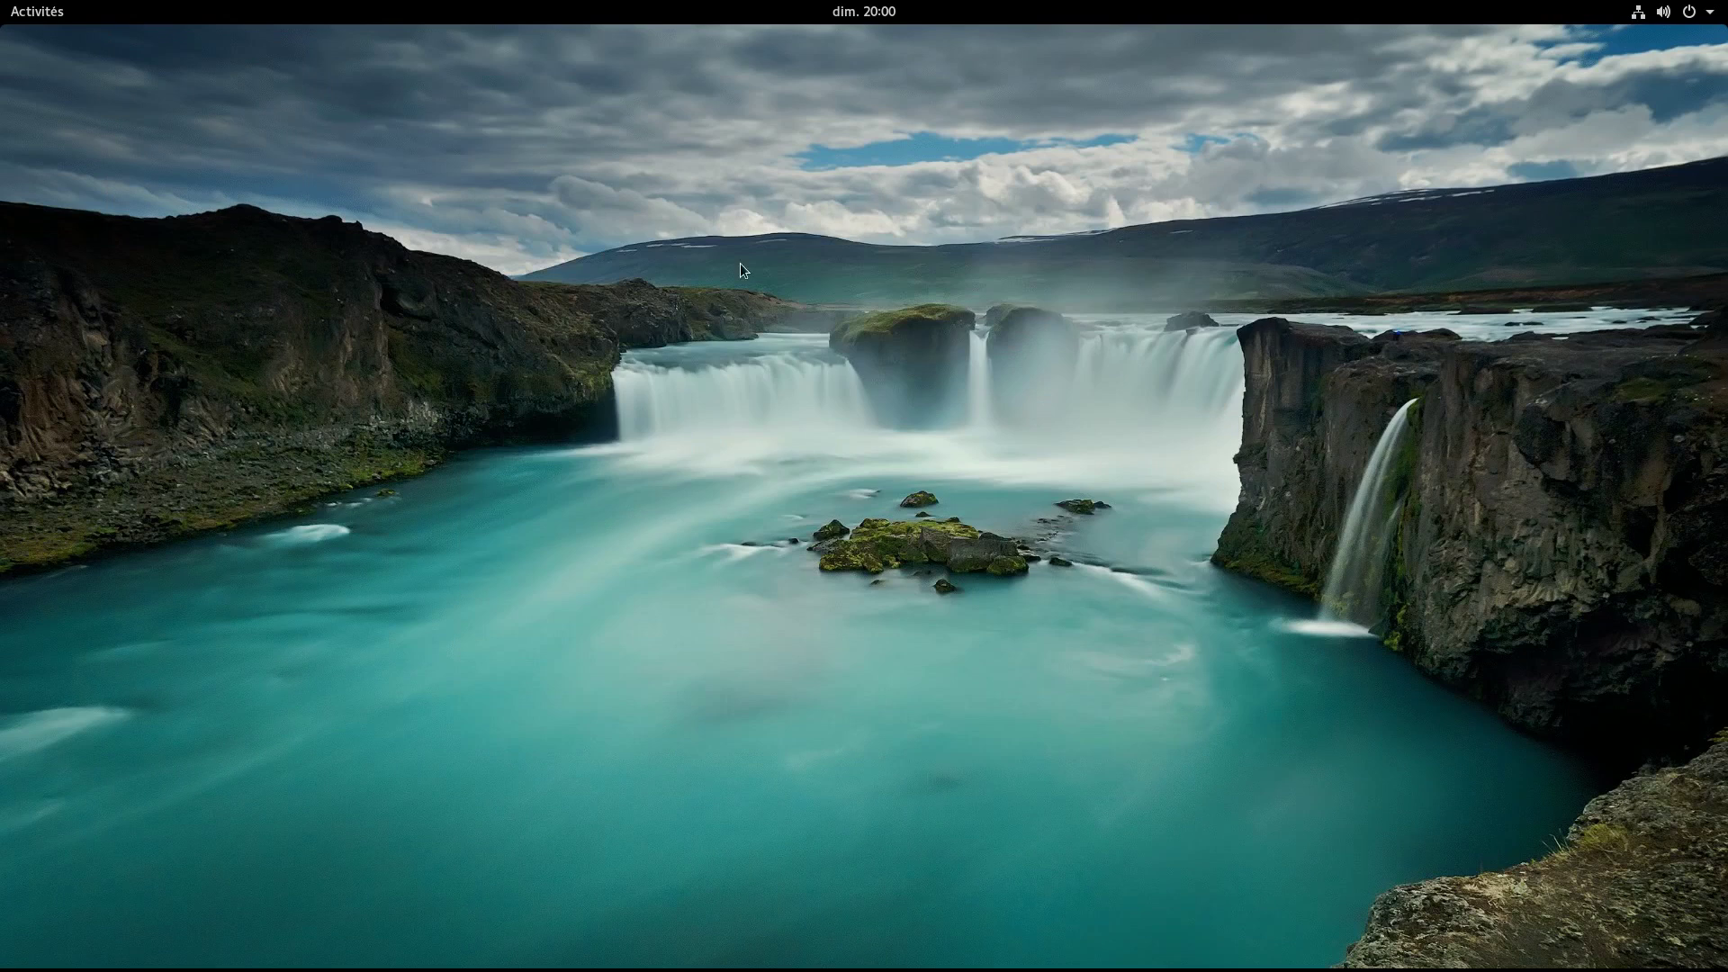
Launch Cartes from the full application list, look around the map of Europe and the Atlantic, and close it
left_click(37, 11)
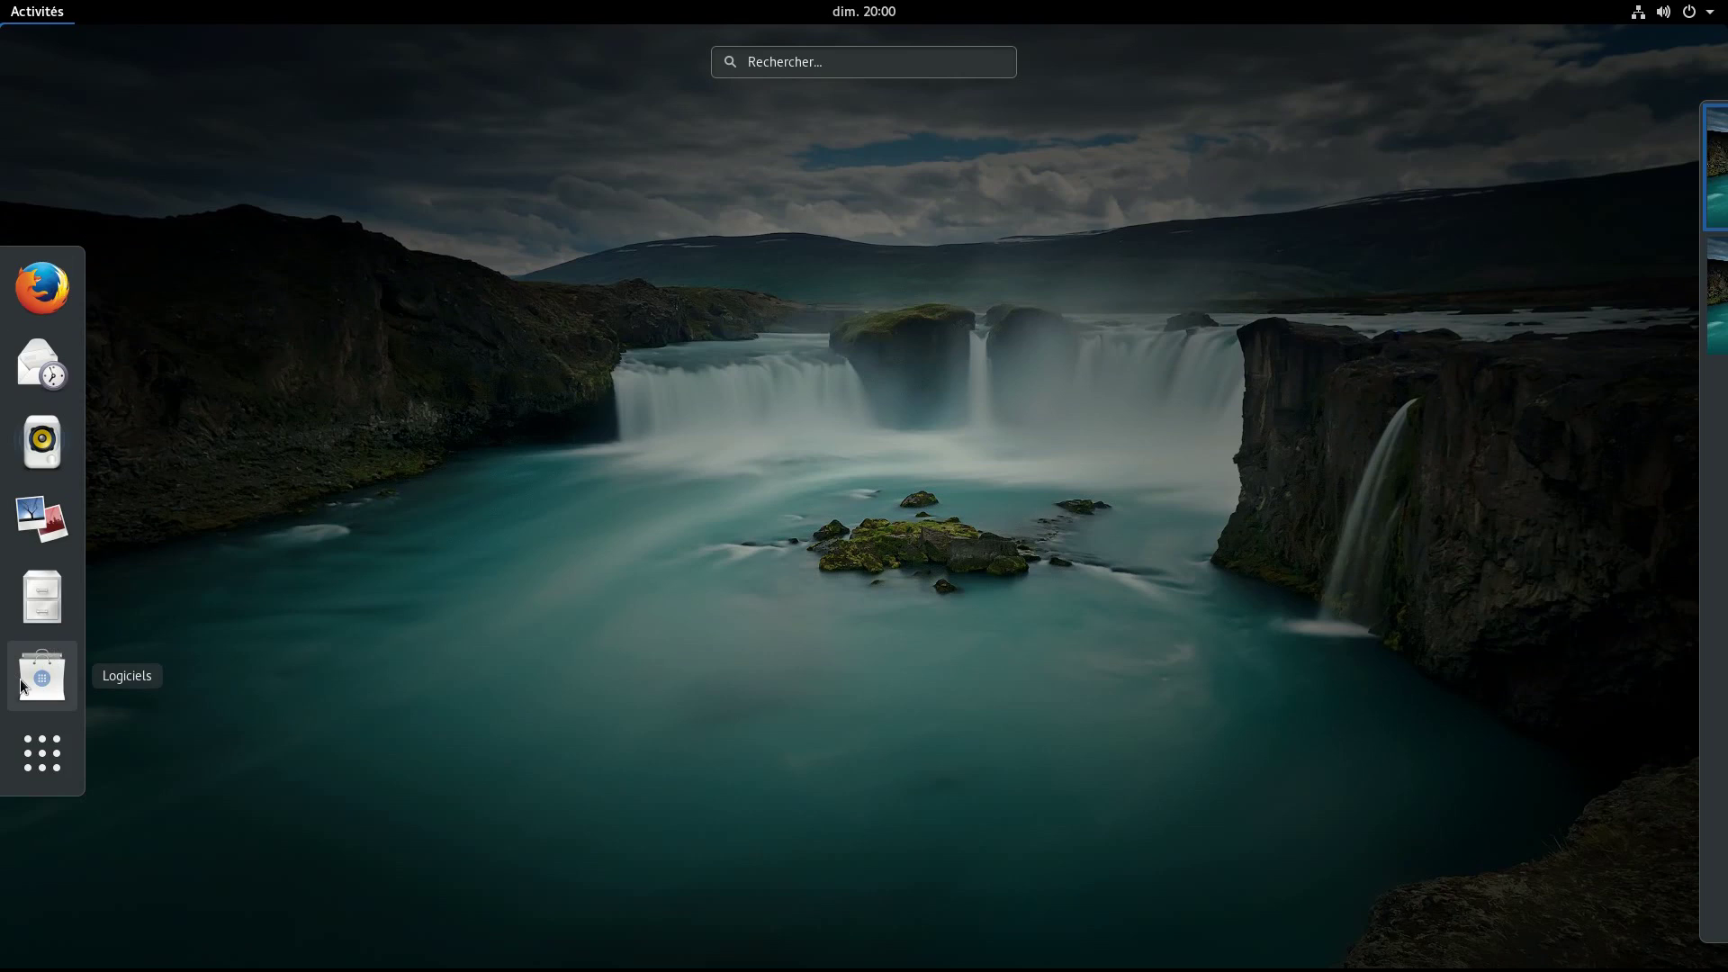
left_click(45, 744)
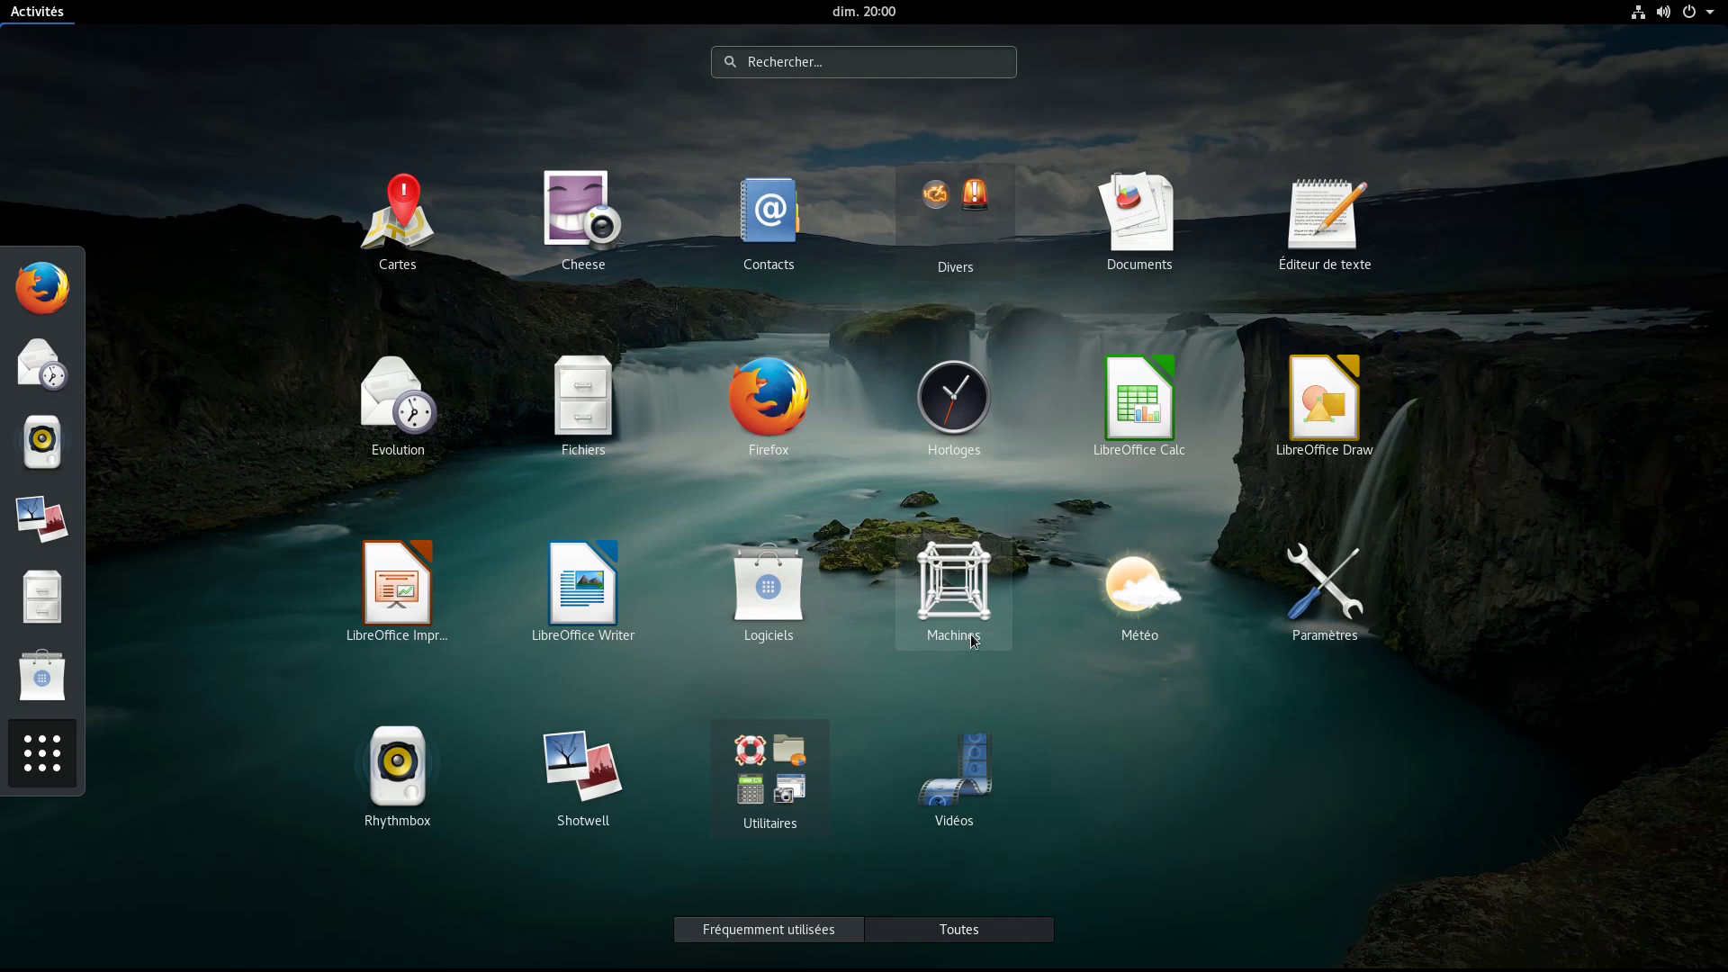
left_click(435, 245)
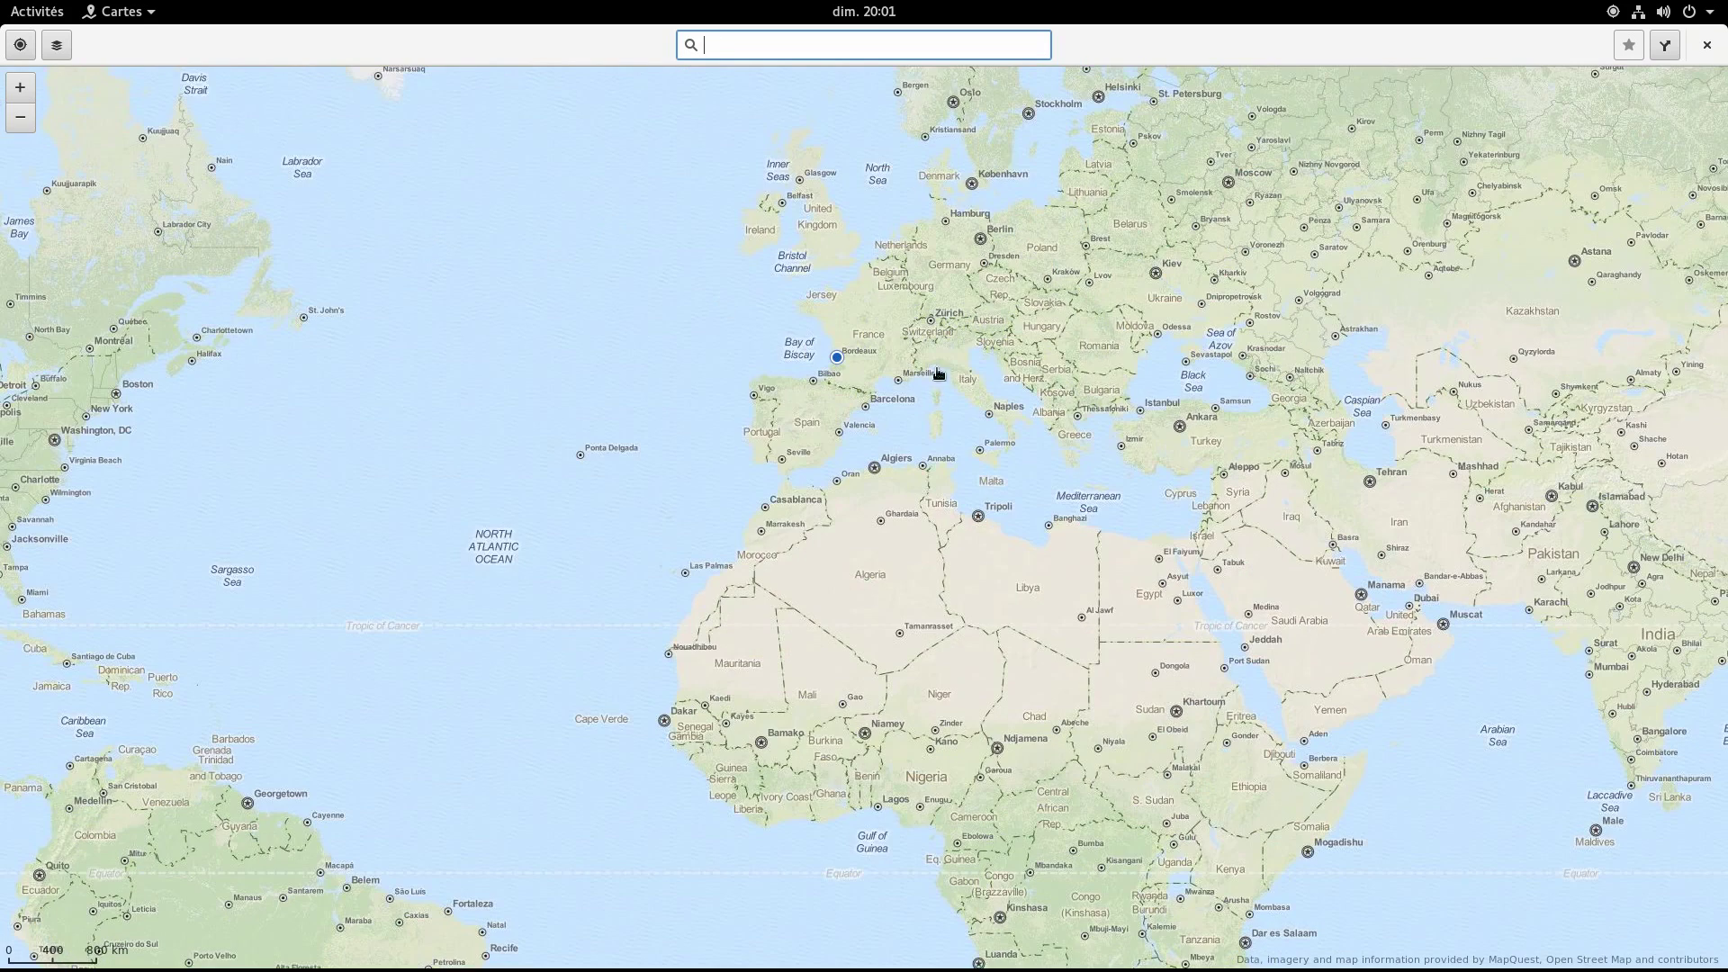
left_click_drag(786, 321, 732, 375)
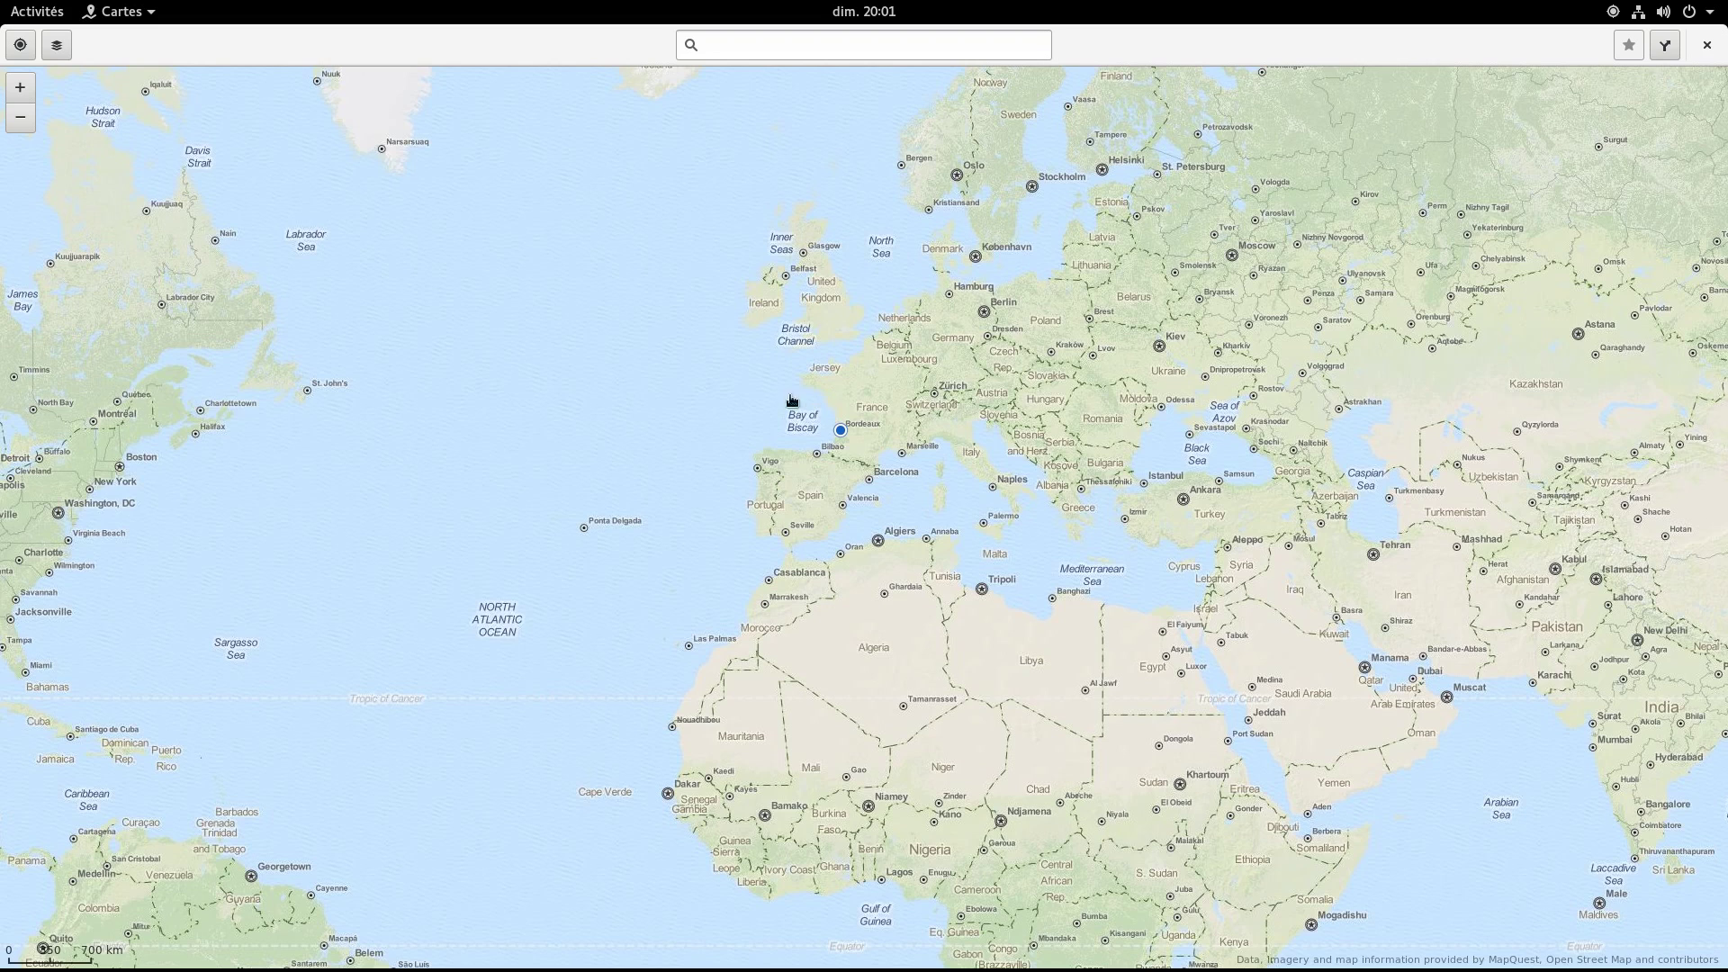
left_click_drag(765, 382, 790, 407)
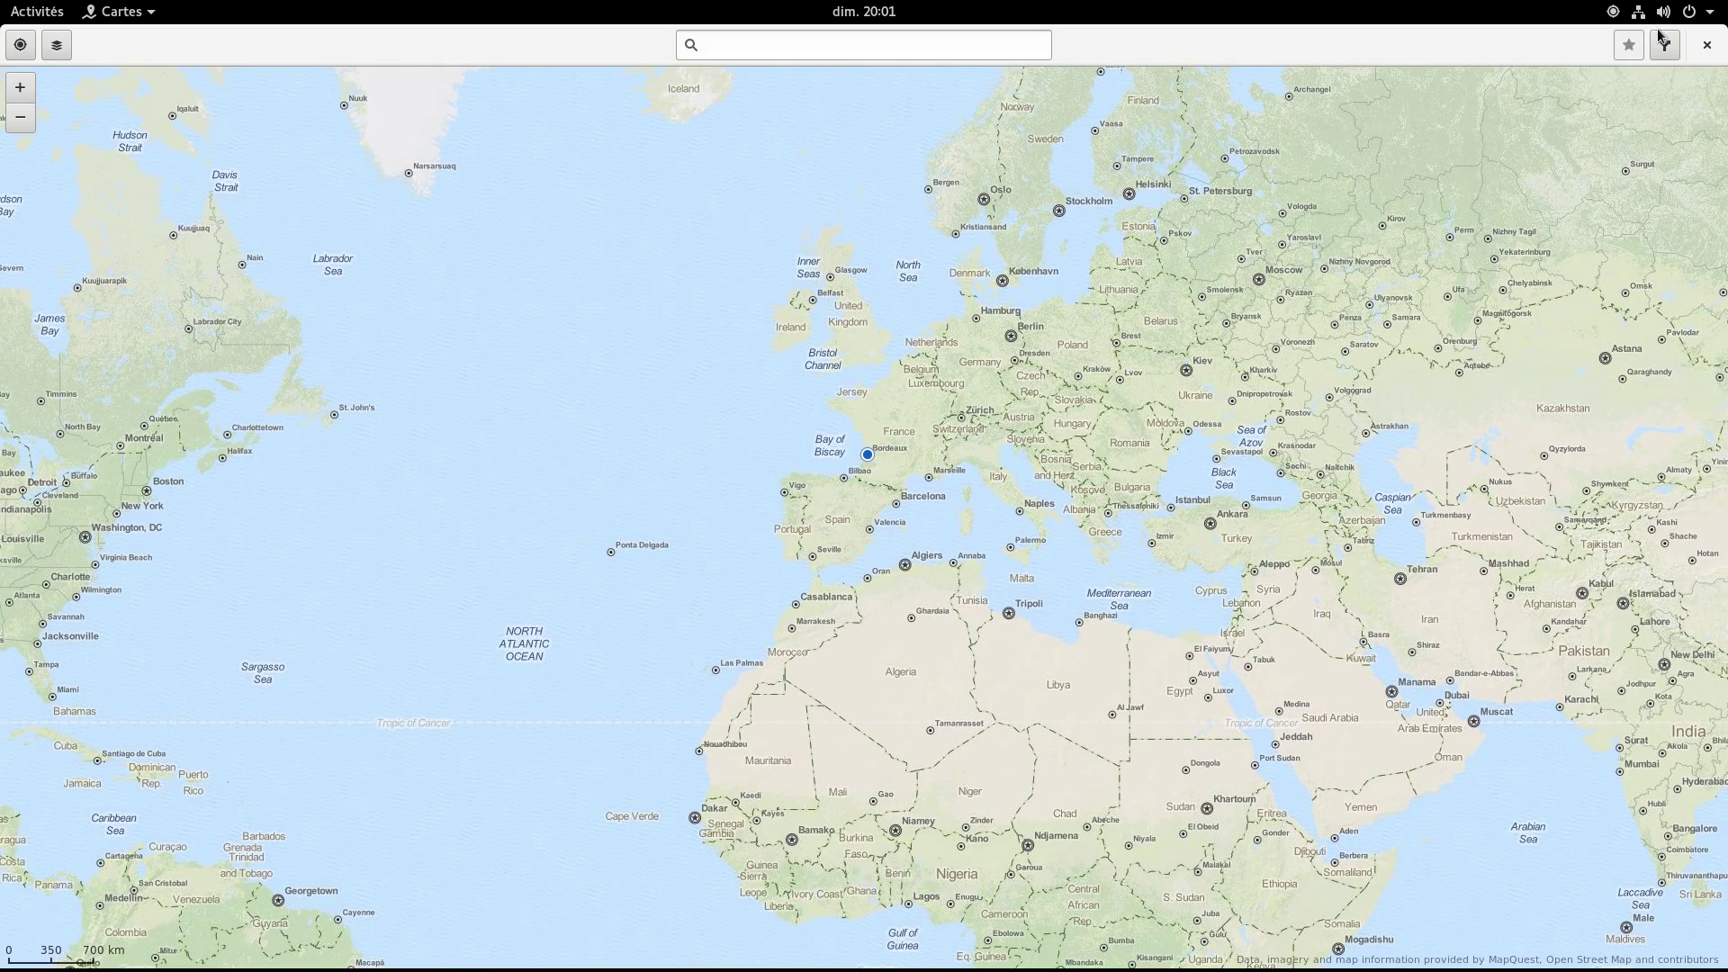
left_click(1706, 45)
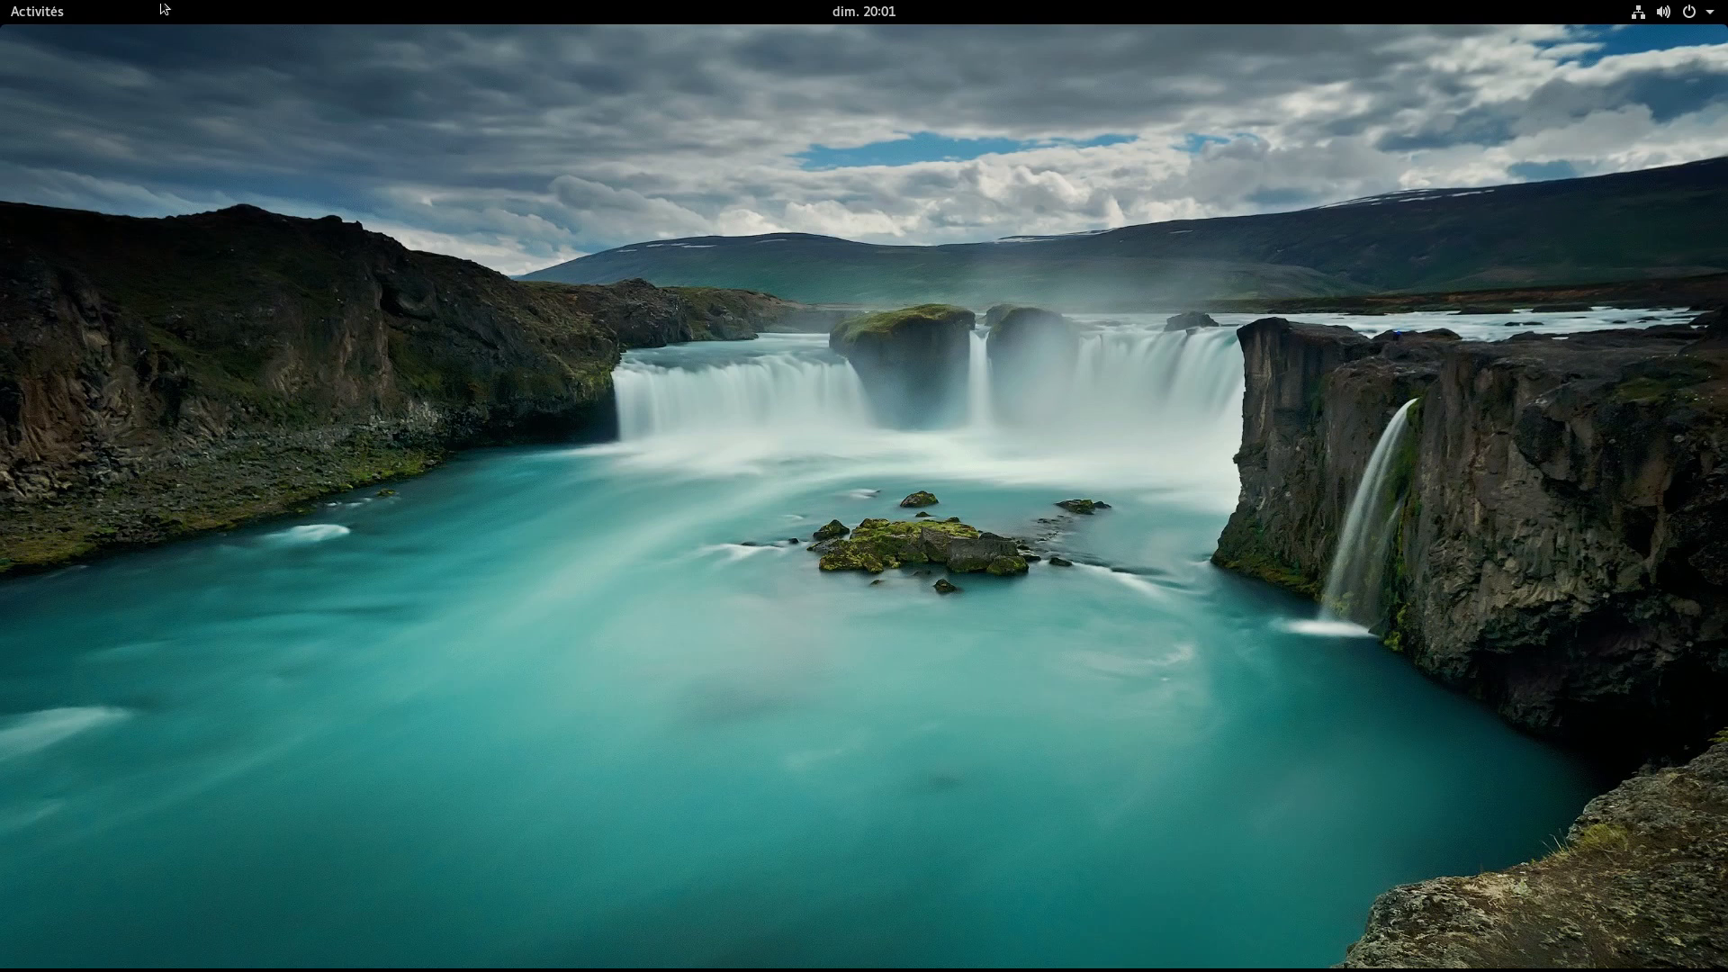
Launch Contacts, view the account providers offered for online accounts, and cancel the address book setup without adding an account
left_click(13, 10)
left_click(49, 743)
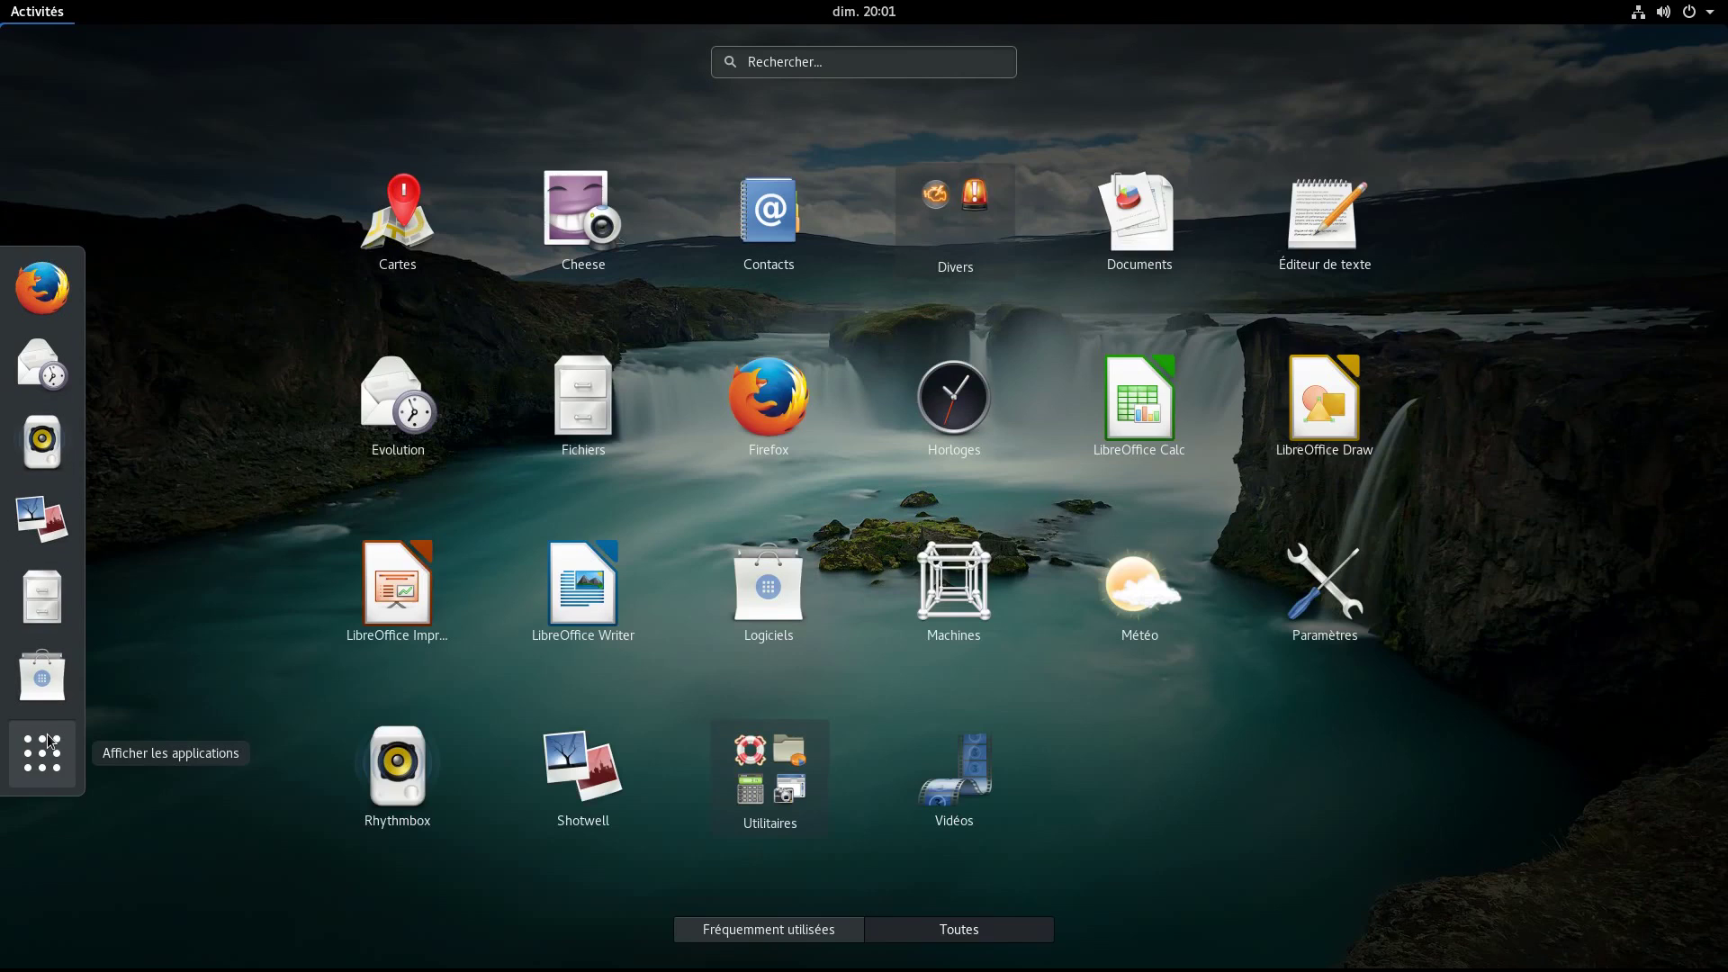
left_click(770, 216)
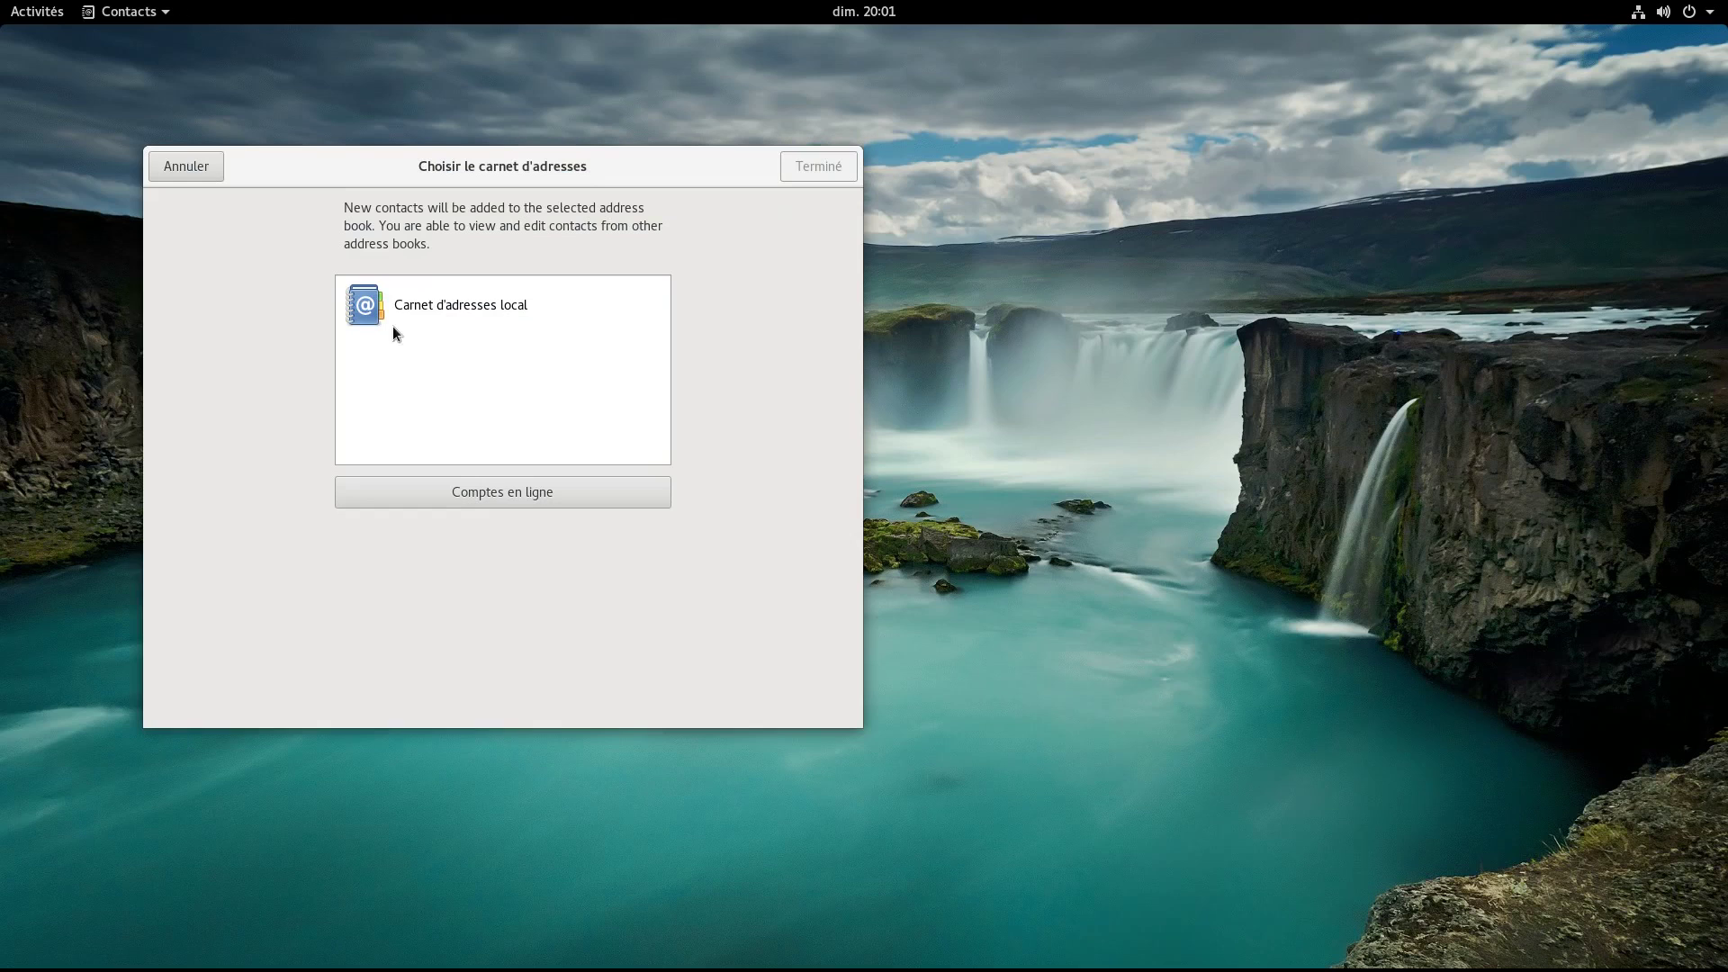
left_click(510, 487)
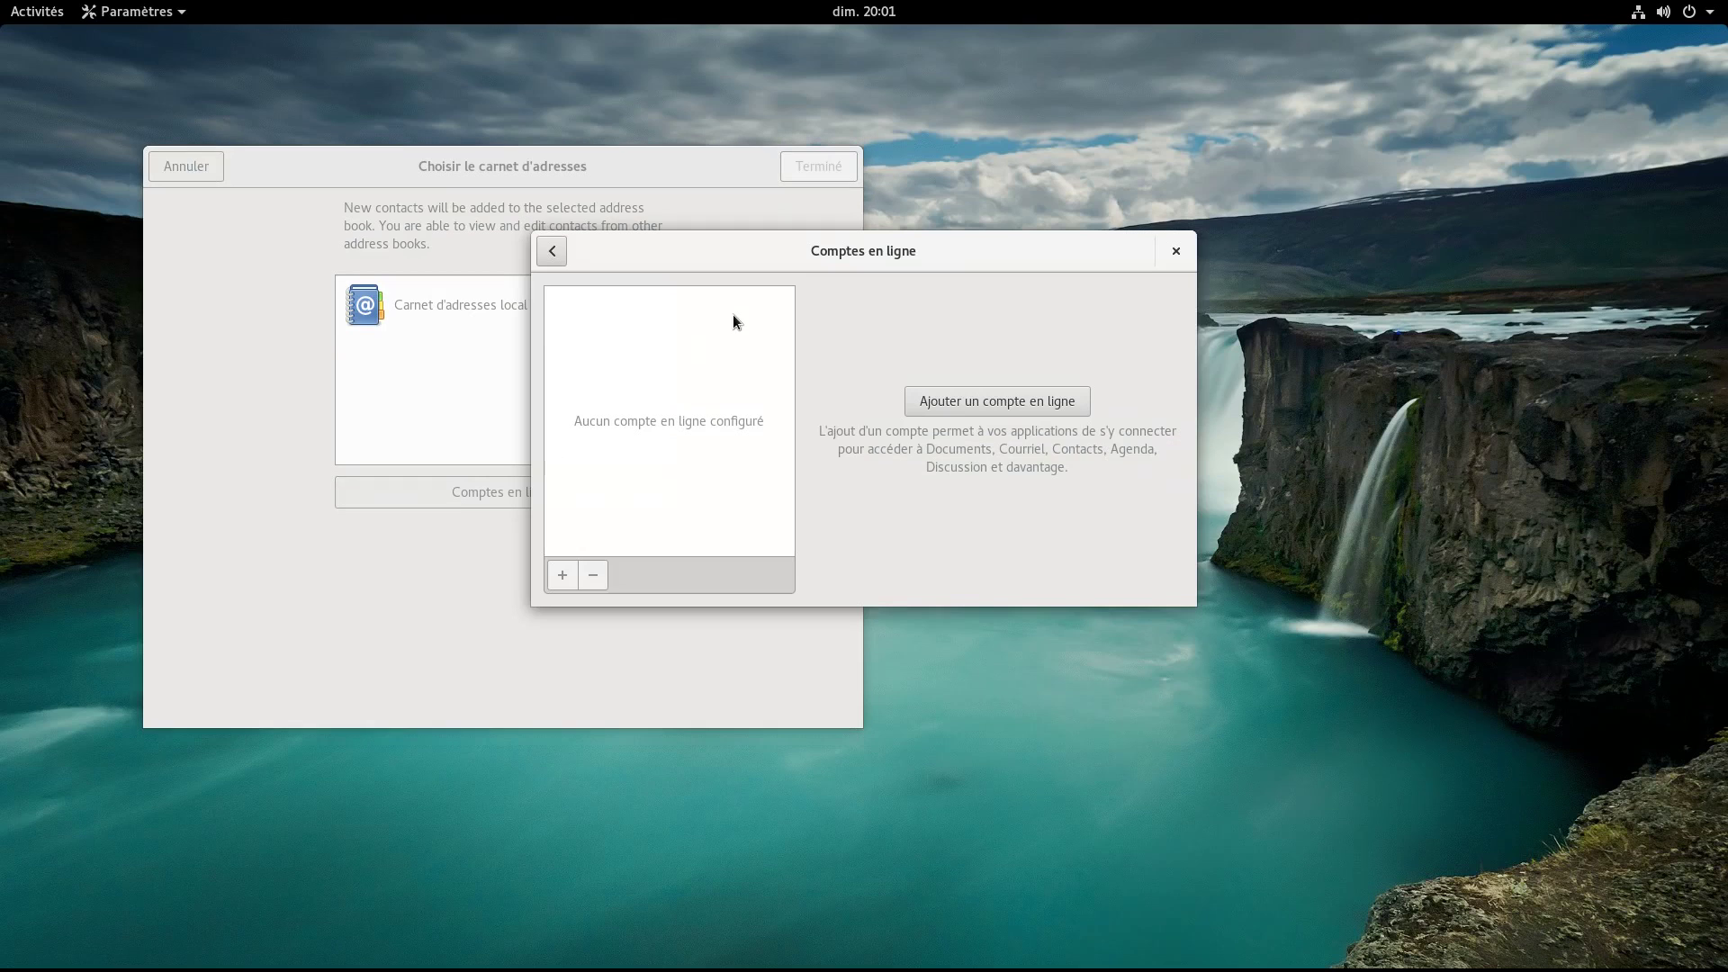
left_click(941, 406)
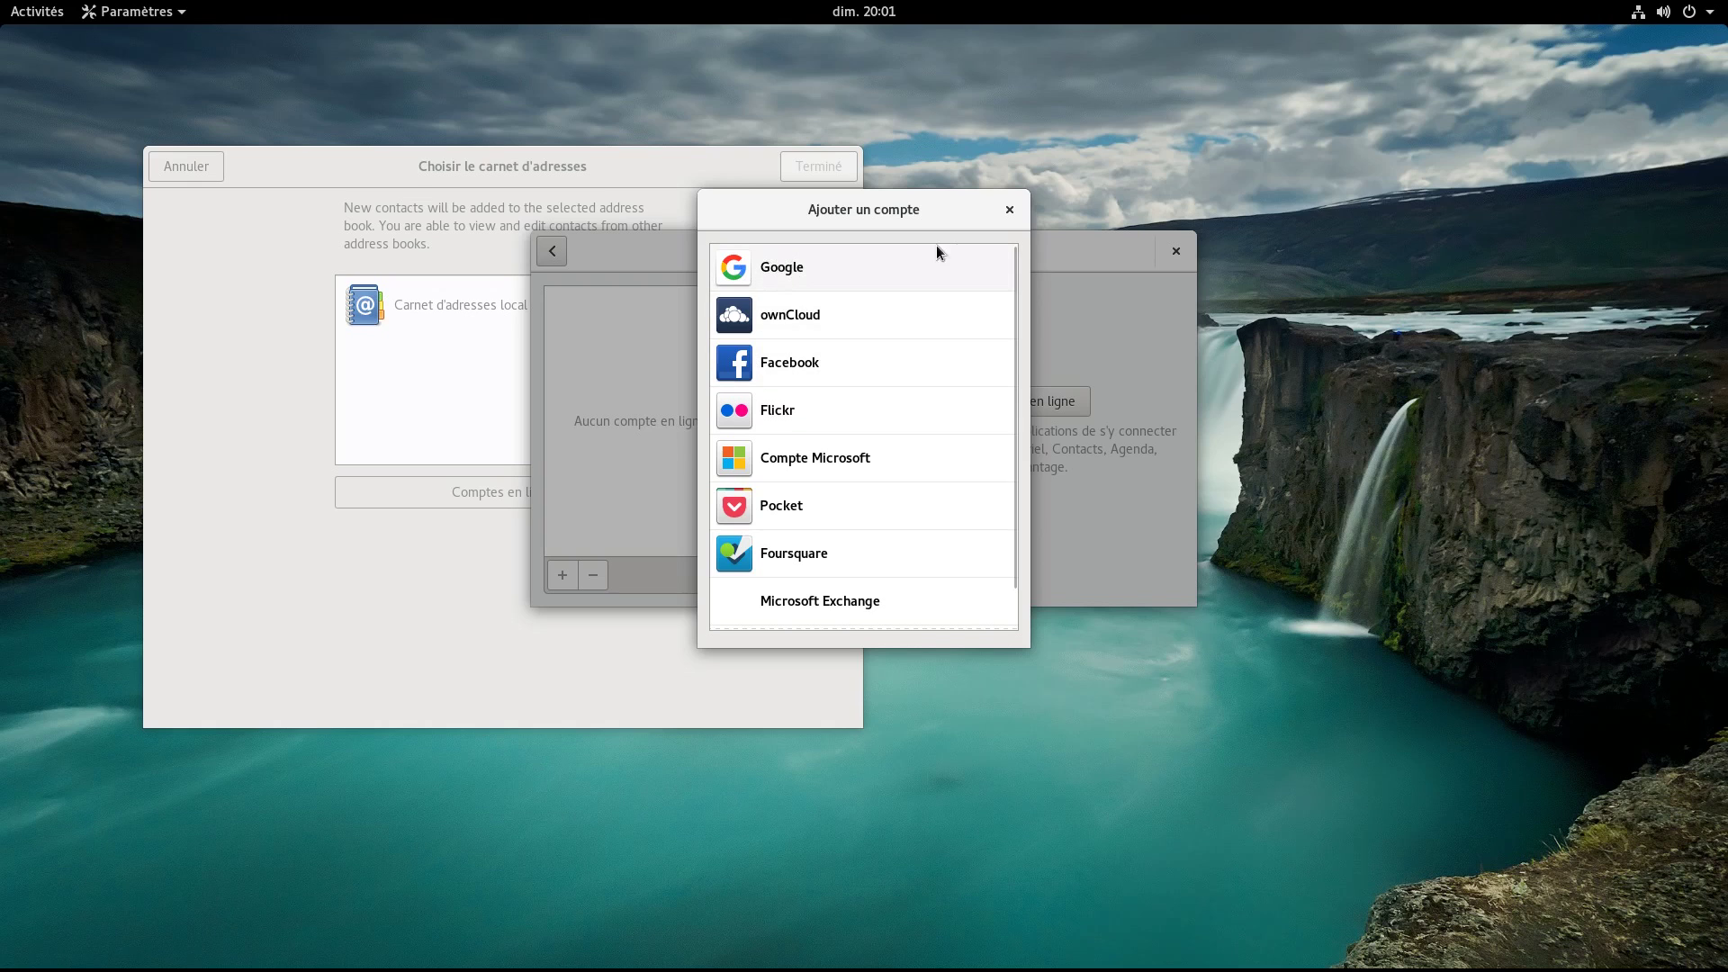
left_click(1010, 210)
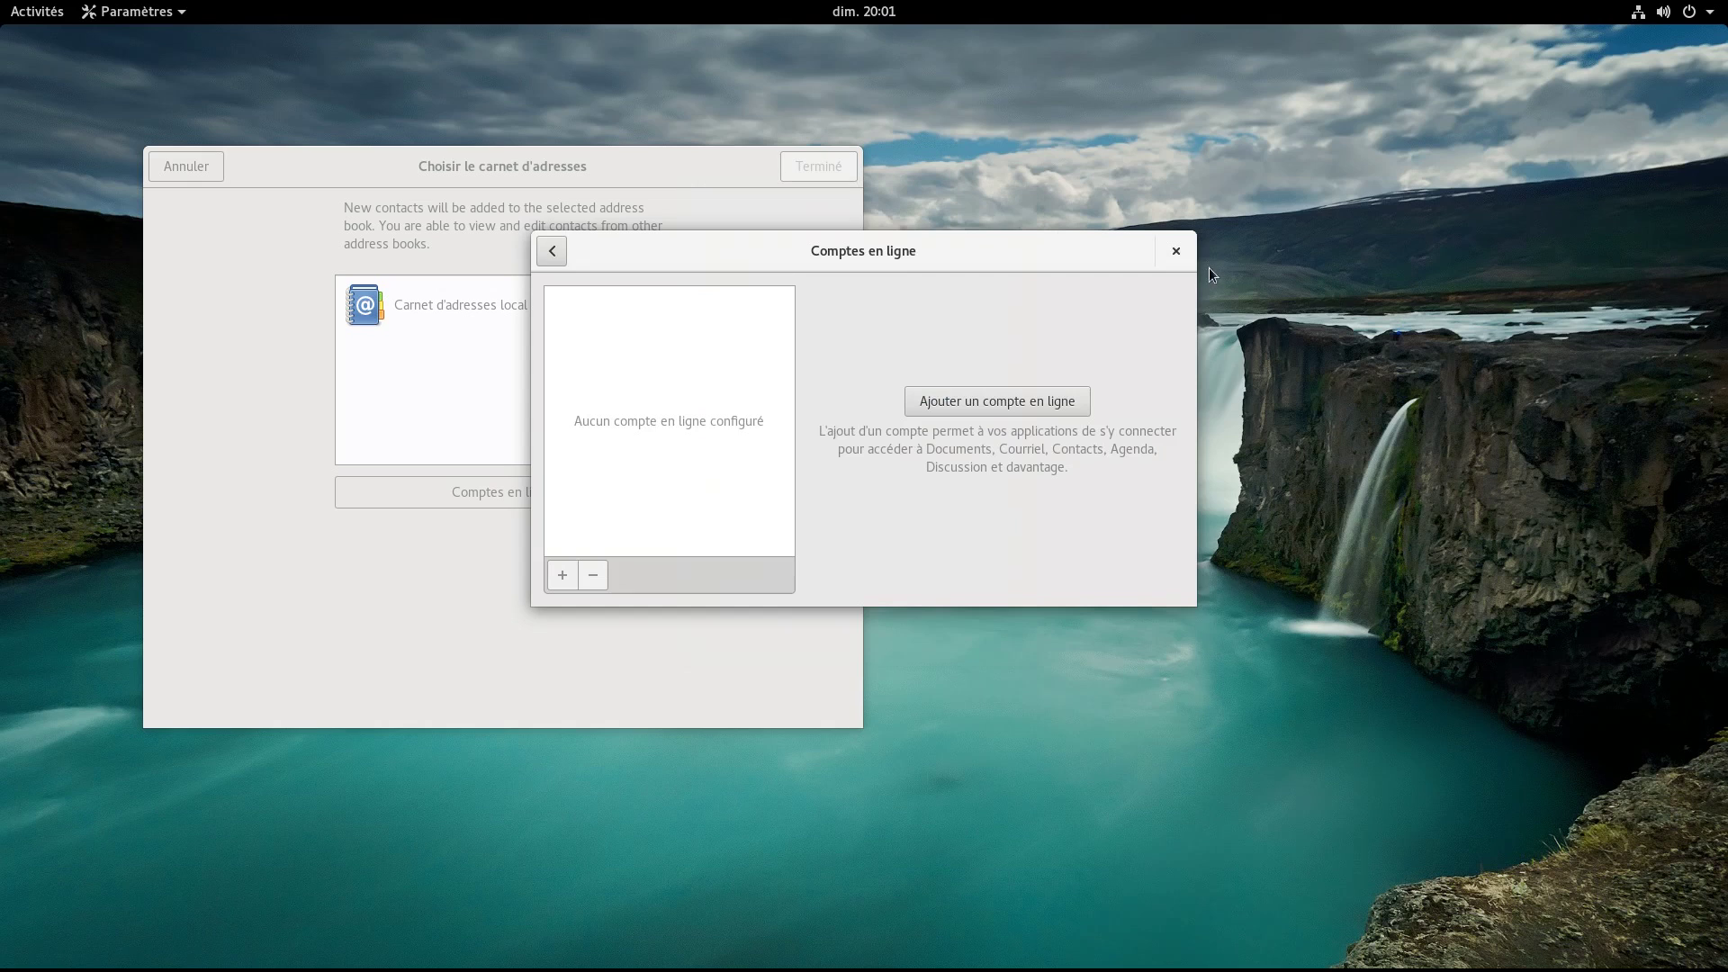
left_click(1178, 253)
left_click(213, 169)
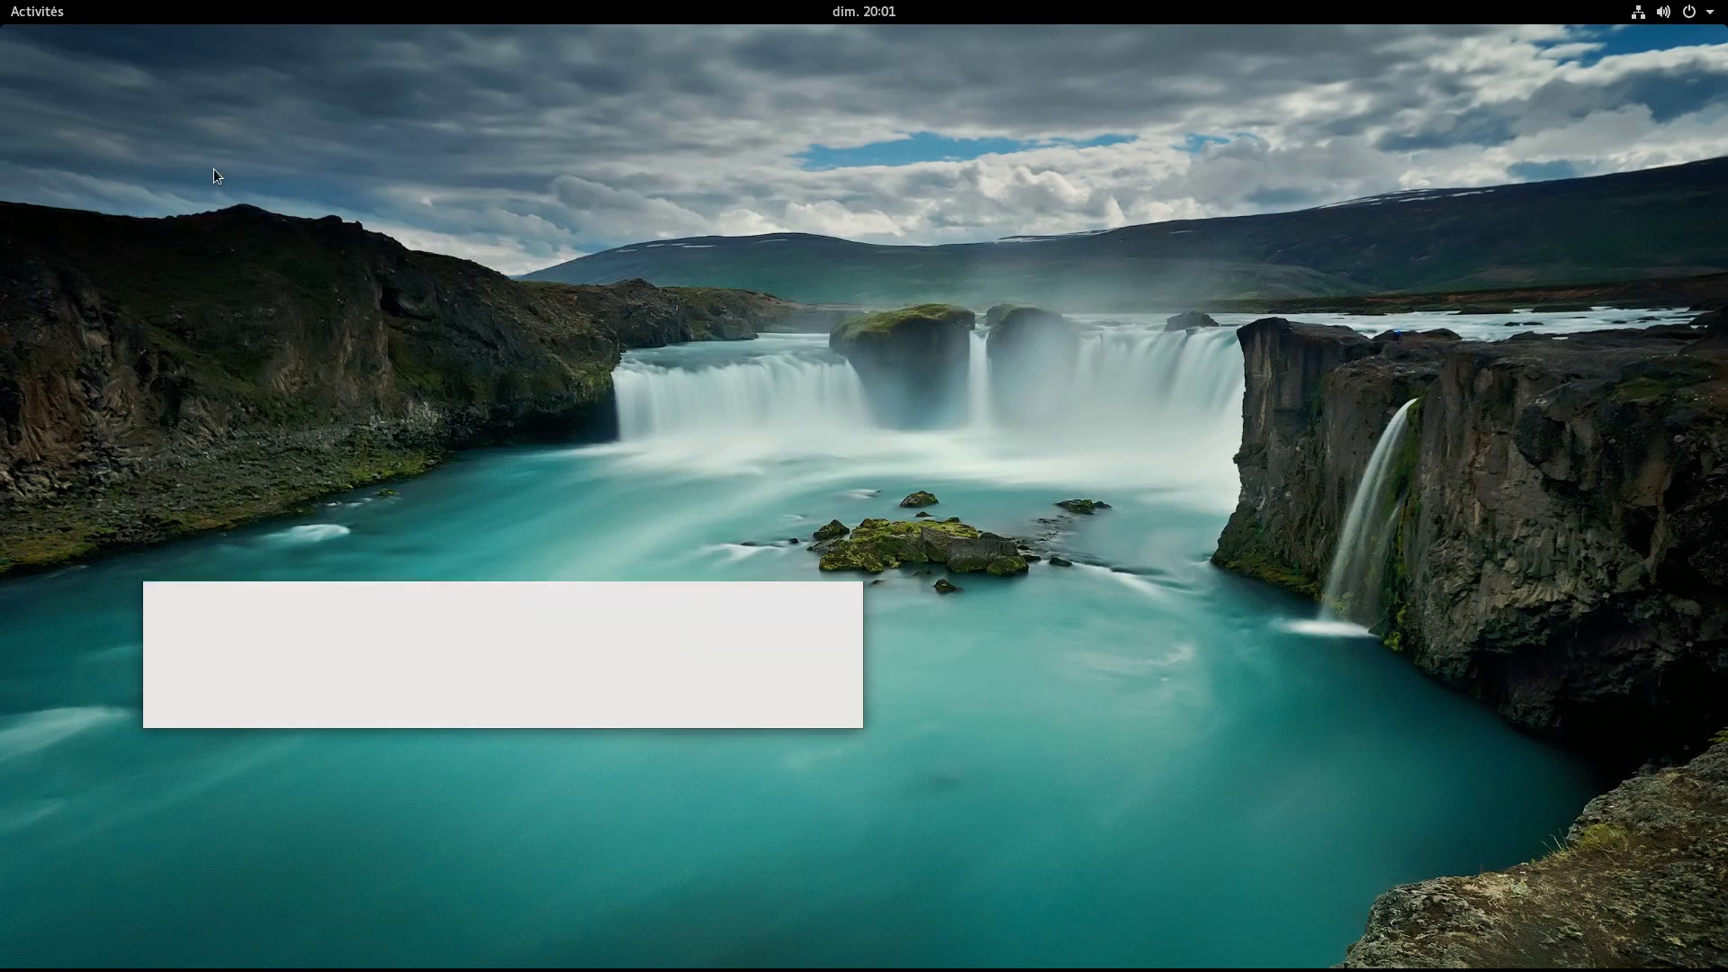
Show the full application list, view the contents of the Divers folder and collapse it
left_click(40, 17)
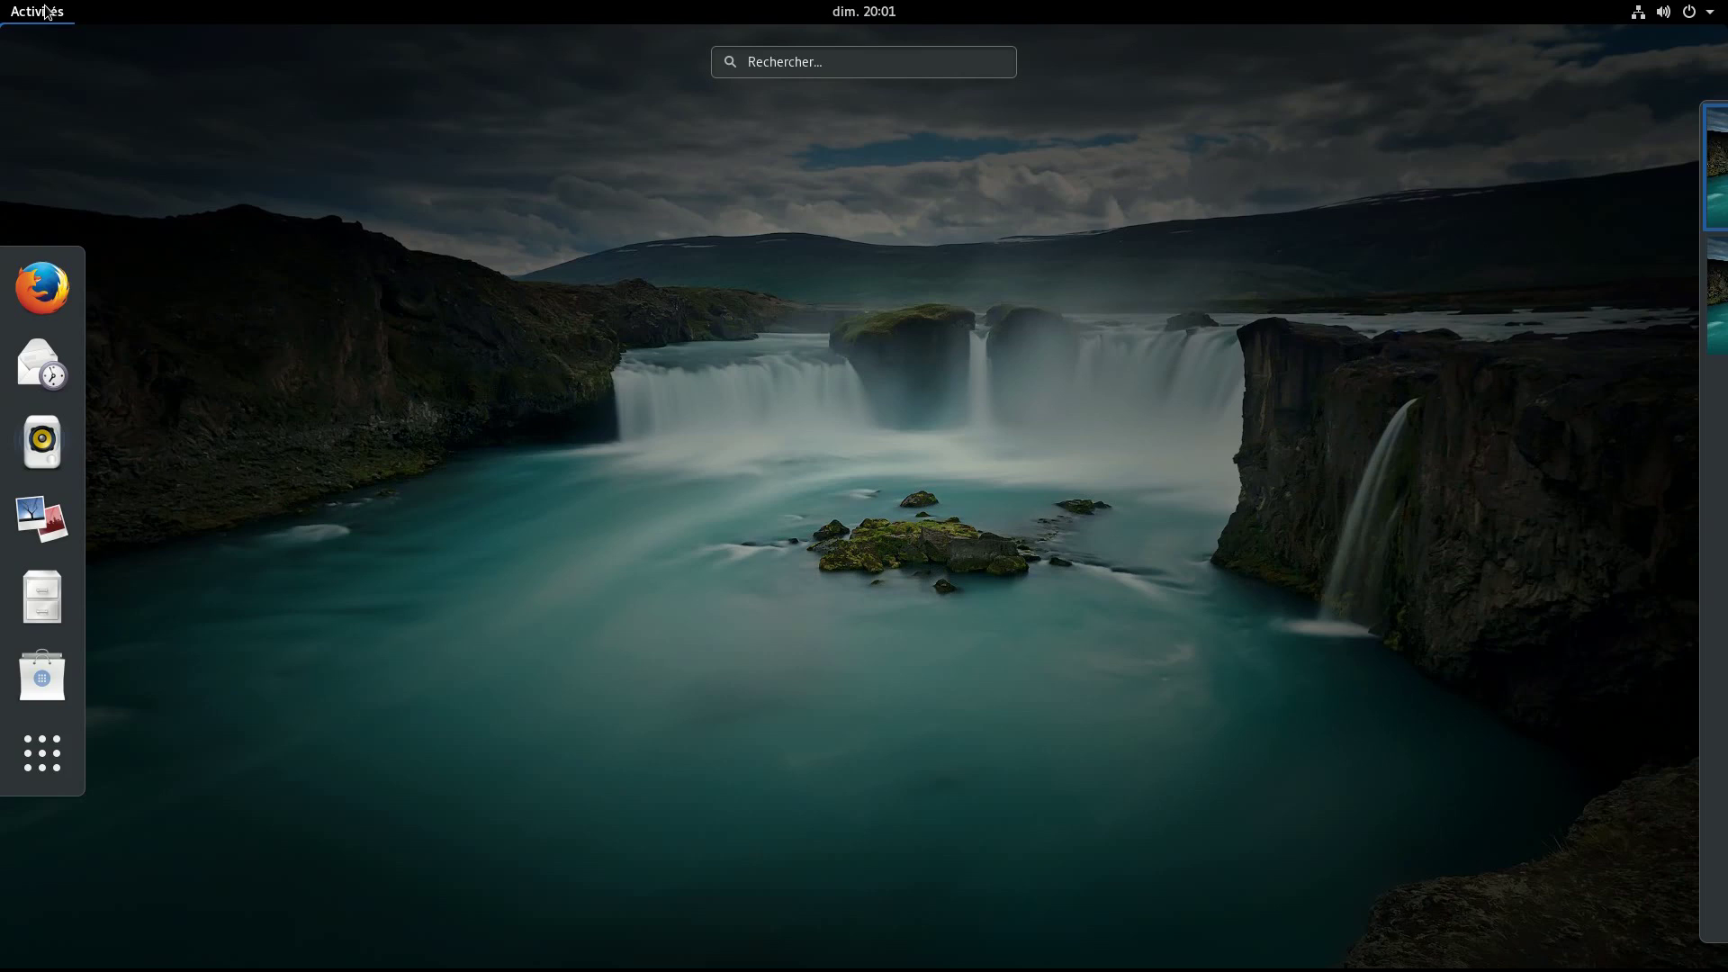
left_click(74, 754)
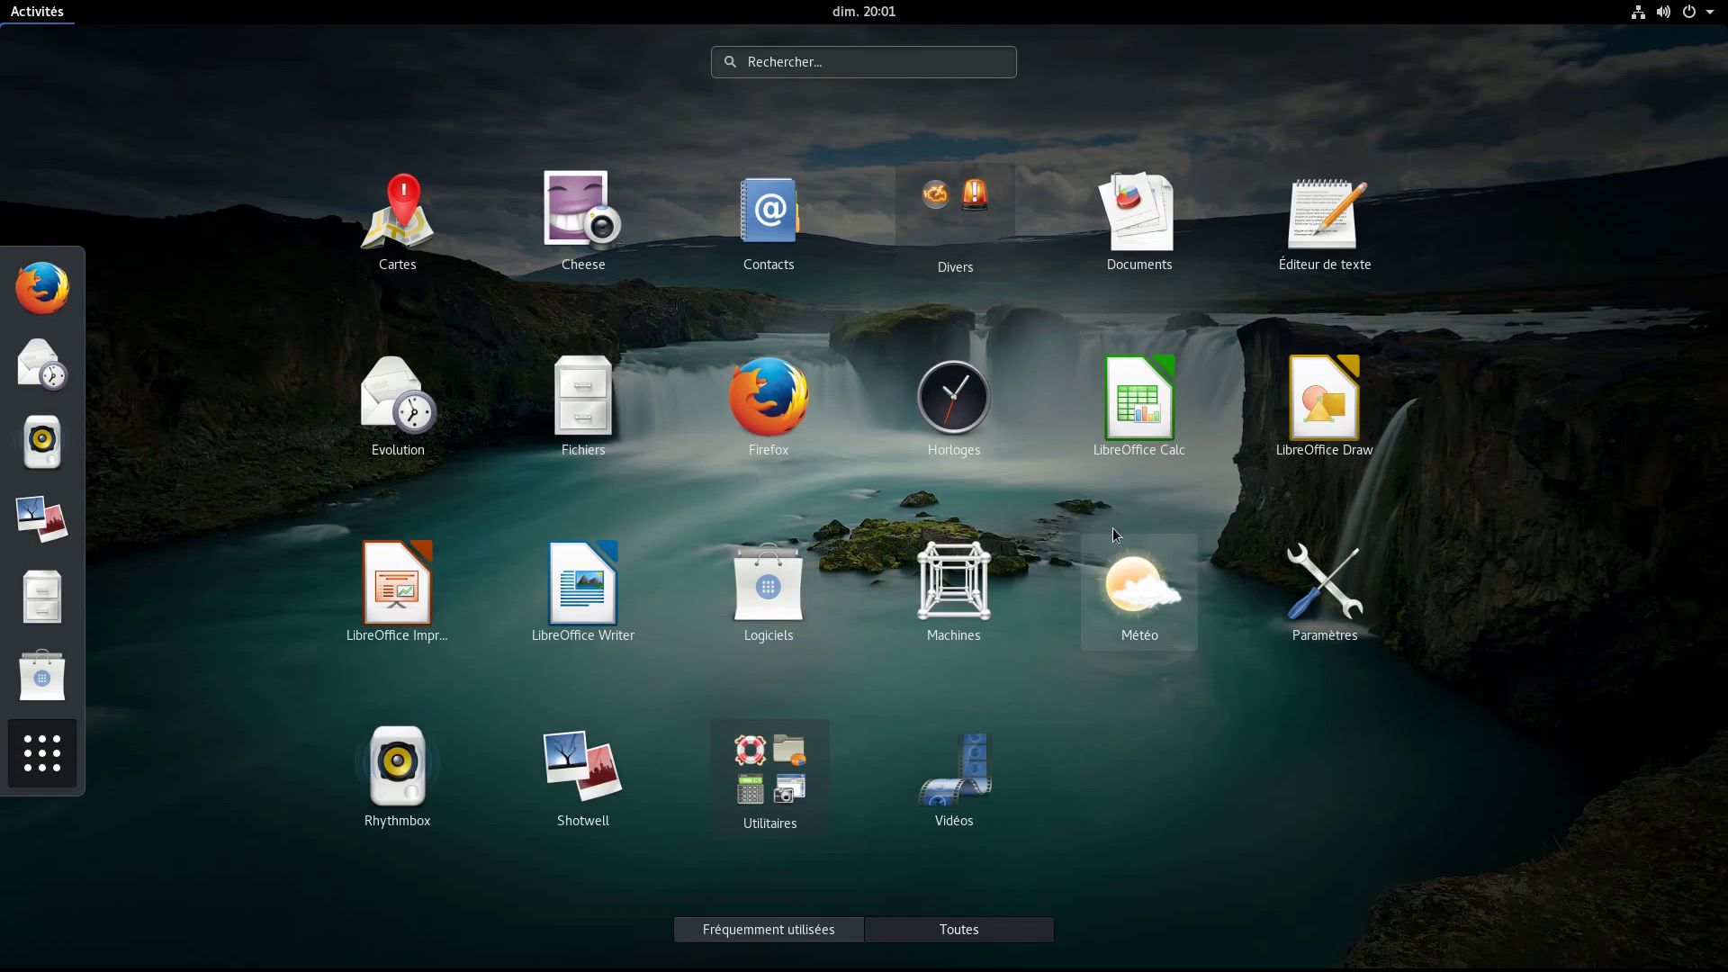
left_click(948, 219)
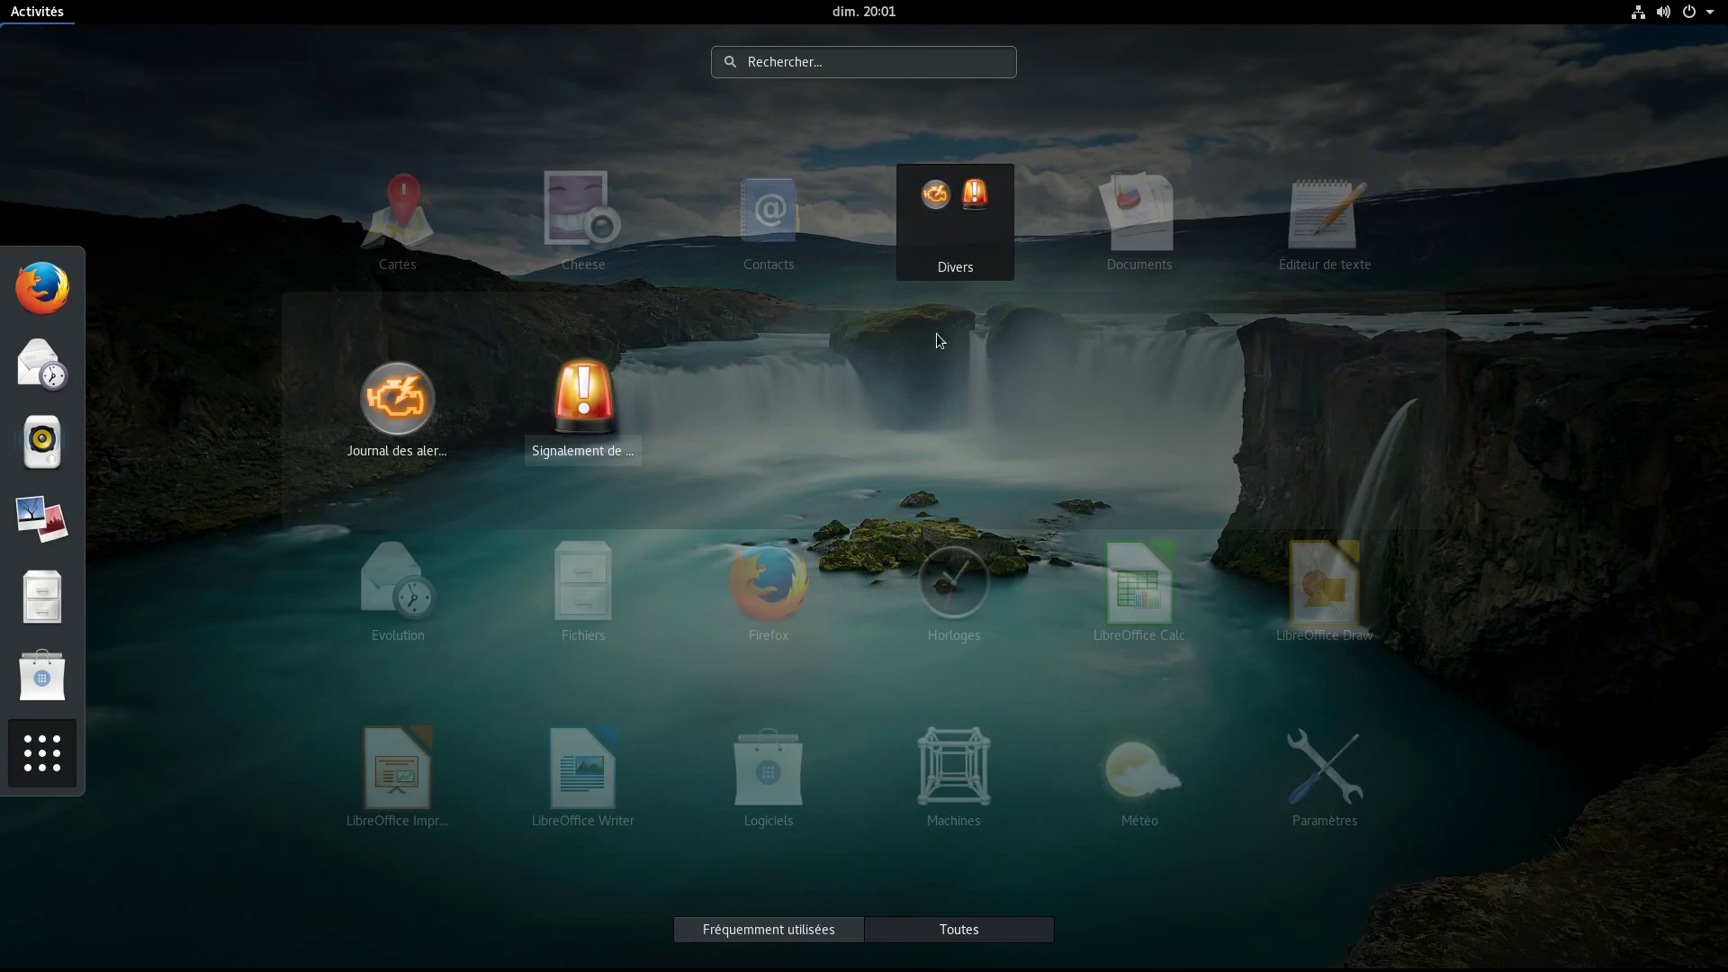
left_click(956, 226)
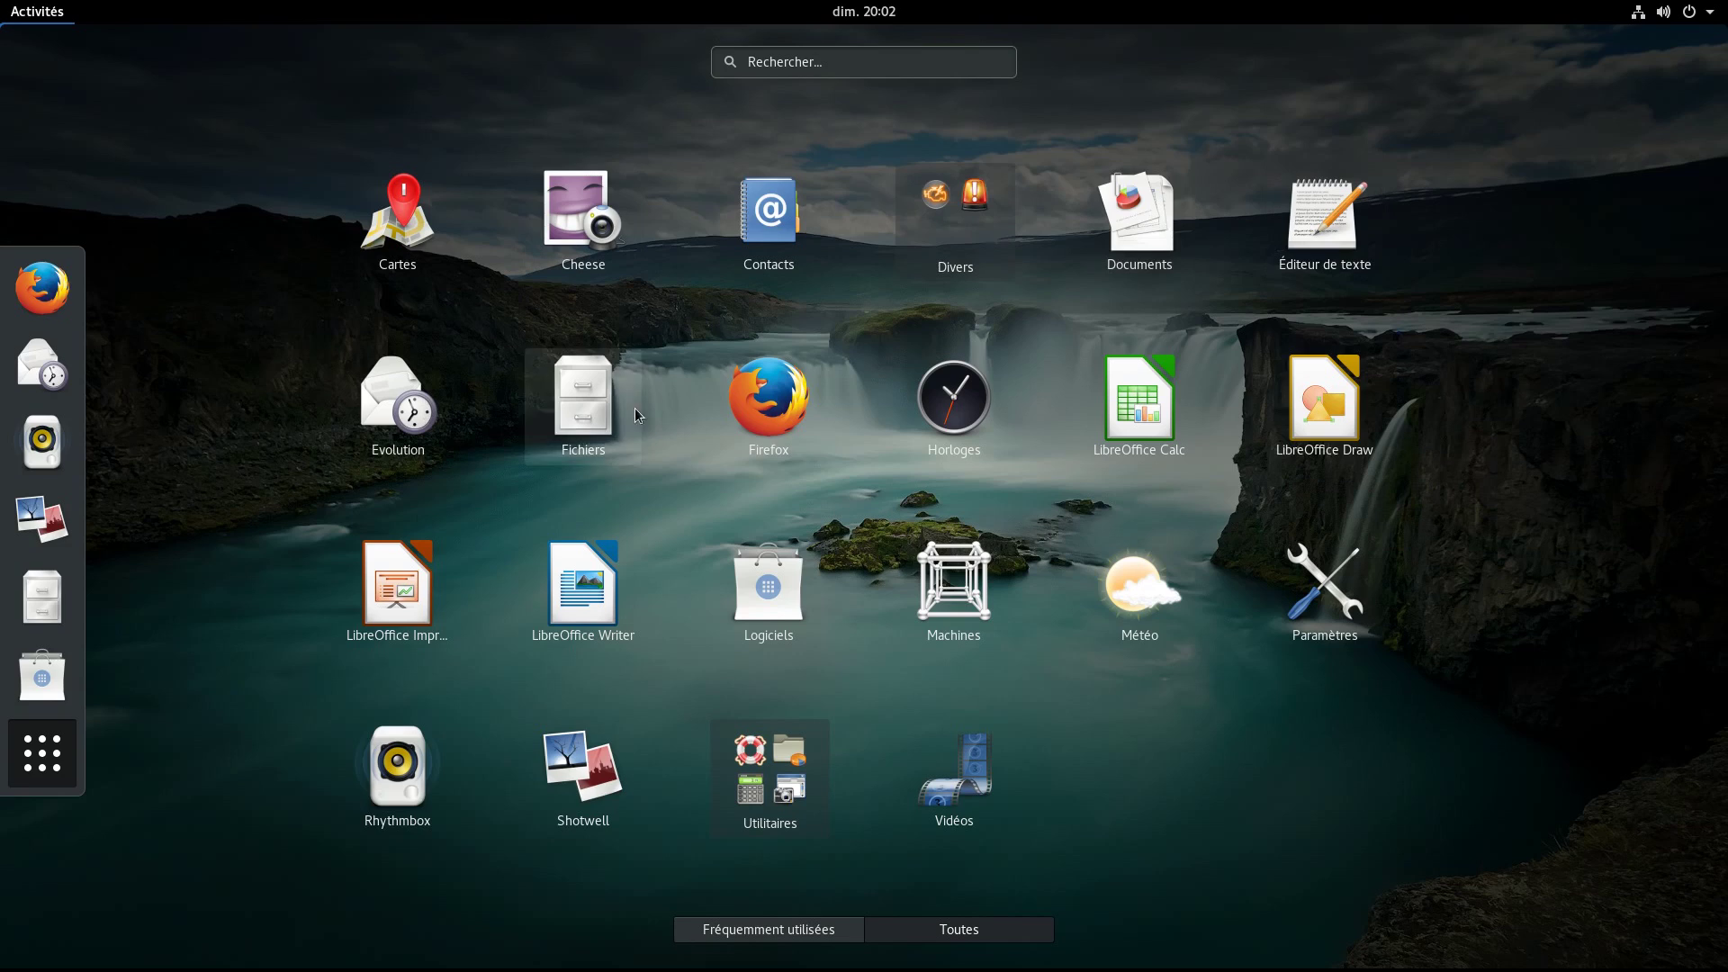
Launch LibreOffice Calc, show it in the activities overview and return to its window from the full application list
left_click(1170, 414)
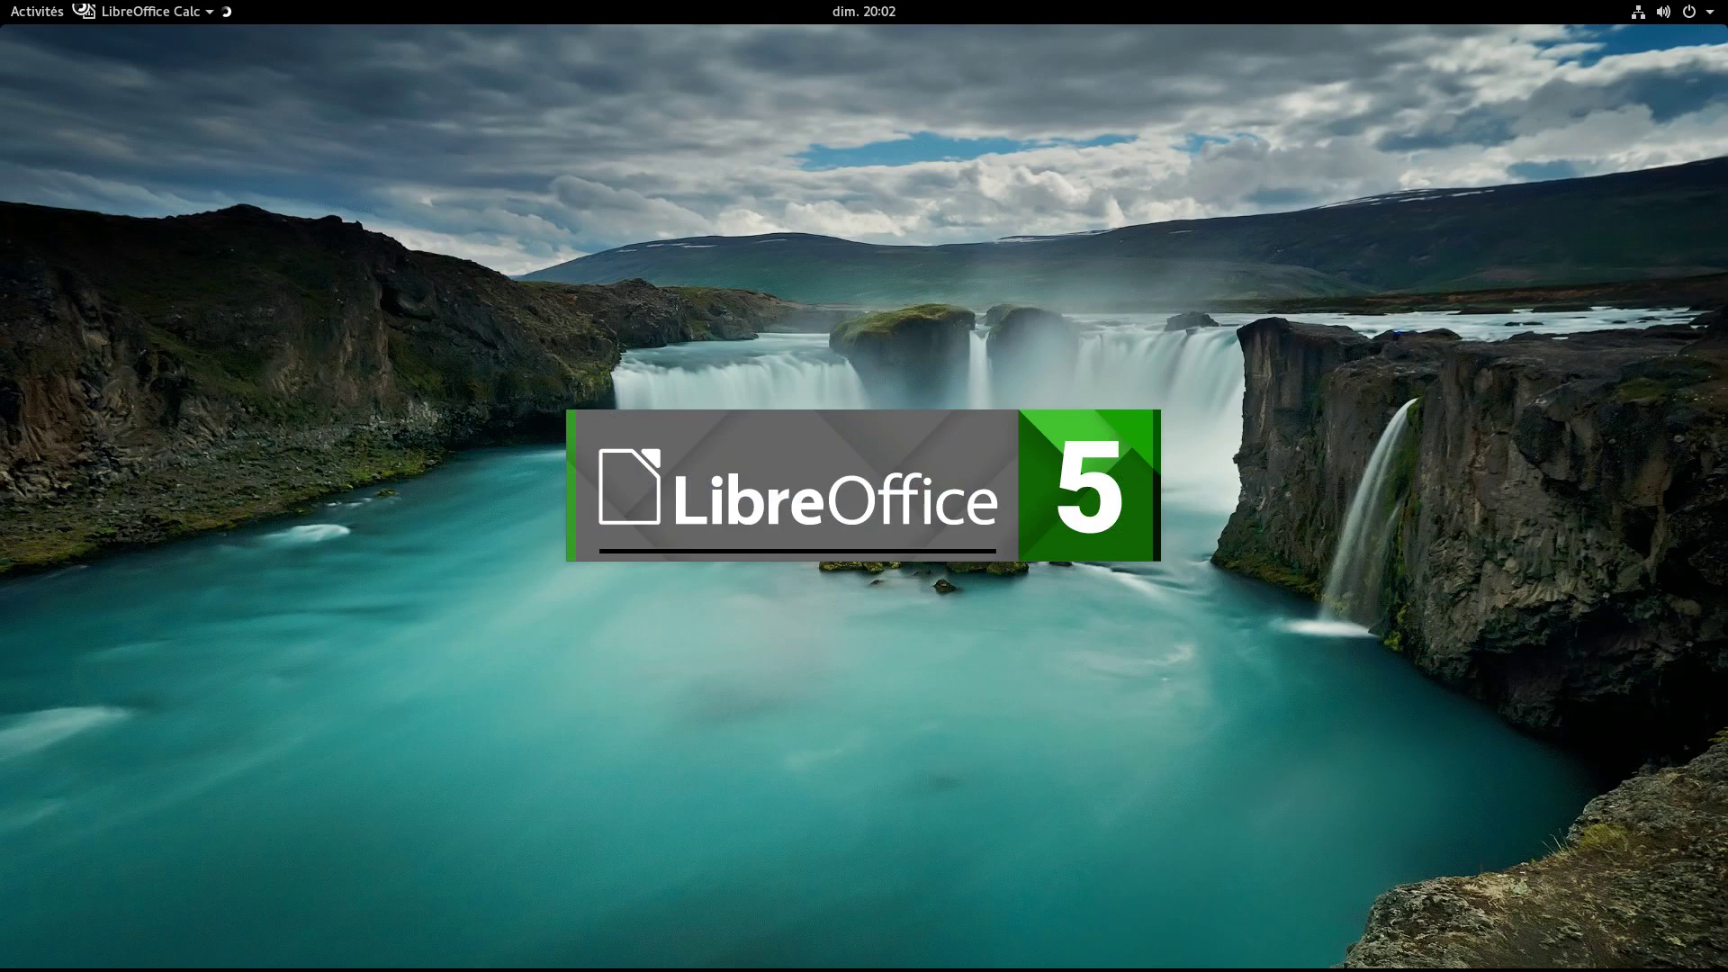
left_click(55, 15)
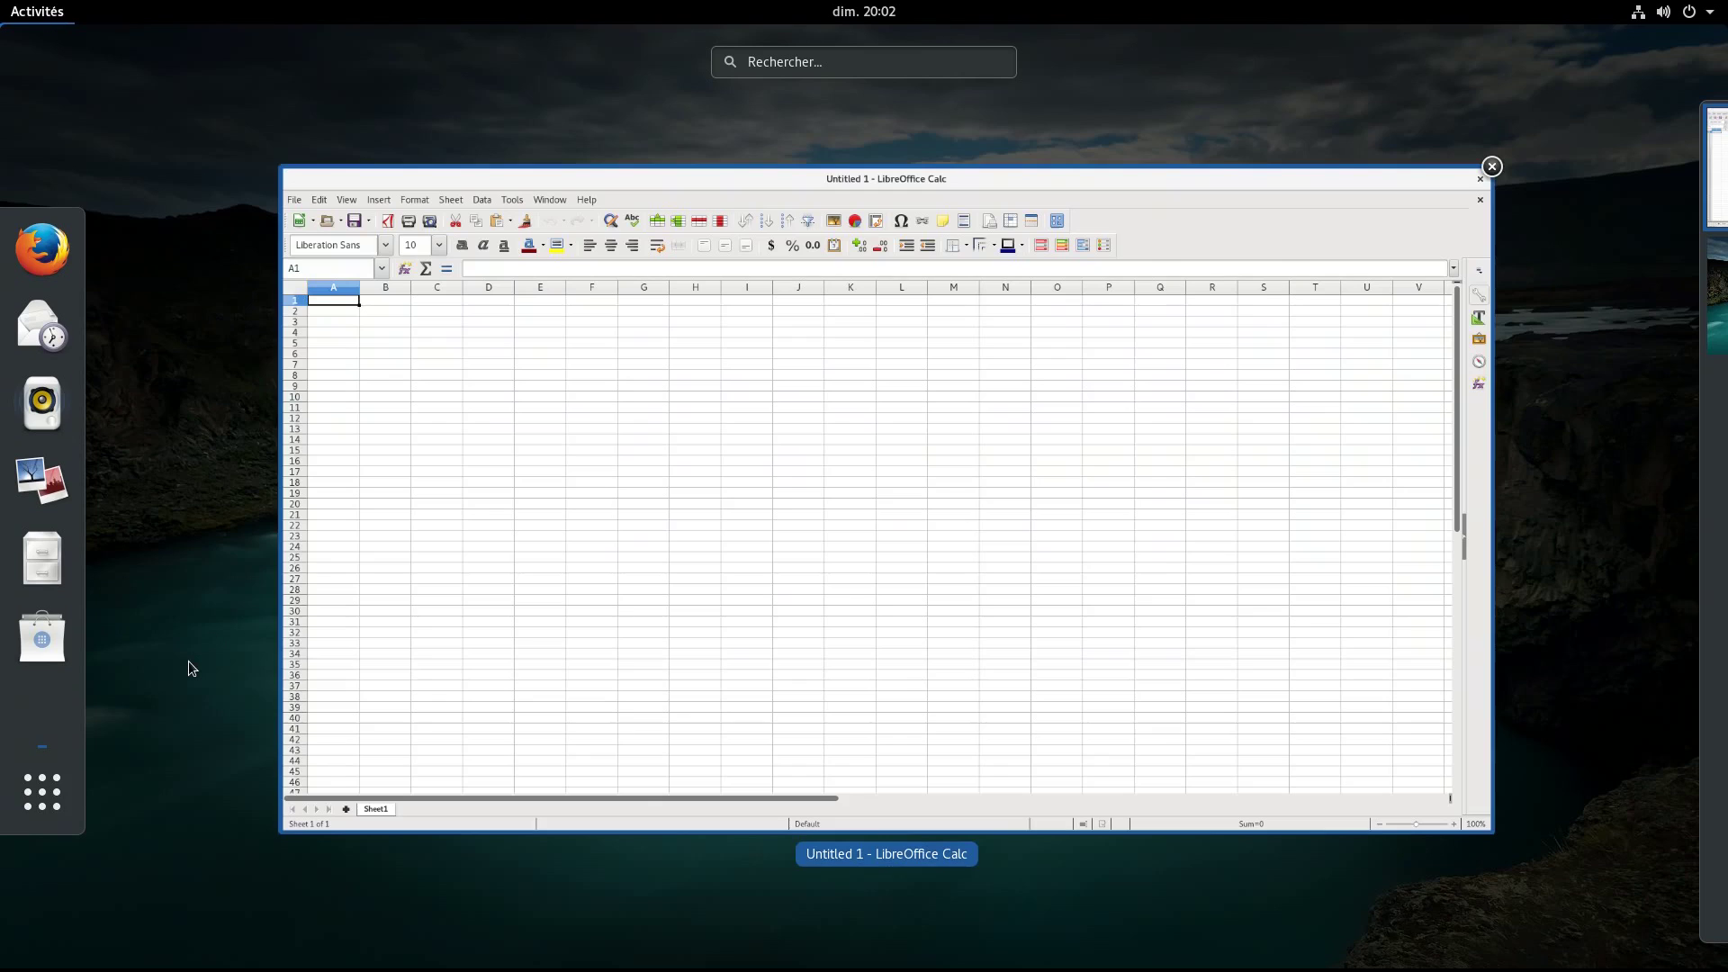
left_click(20, 823)
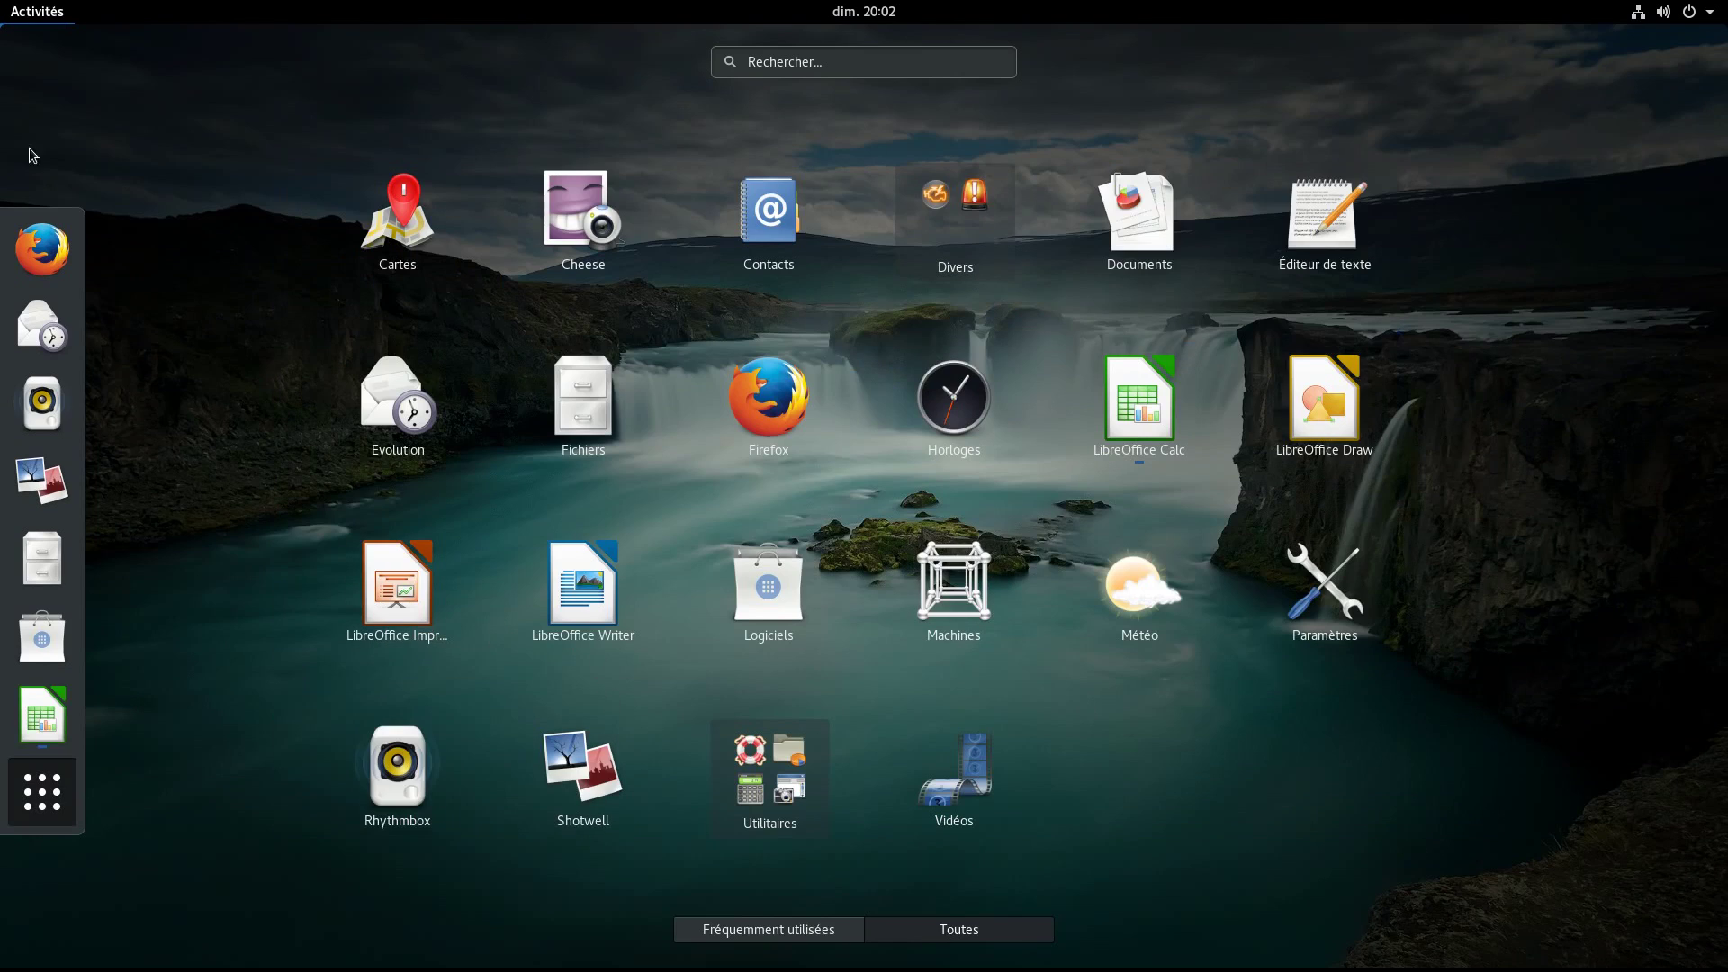
left_click(68, 725)
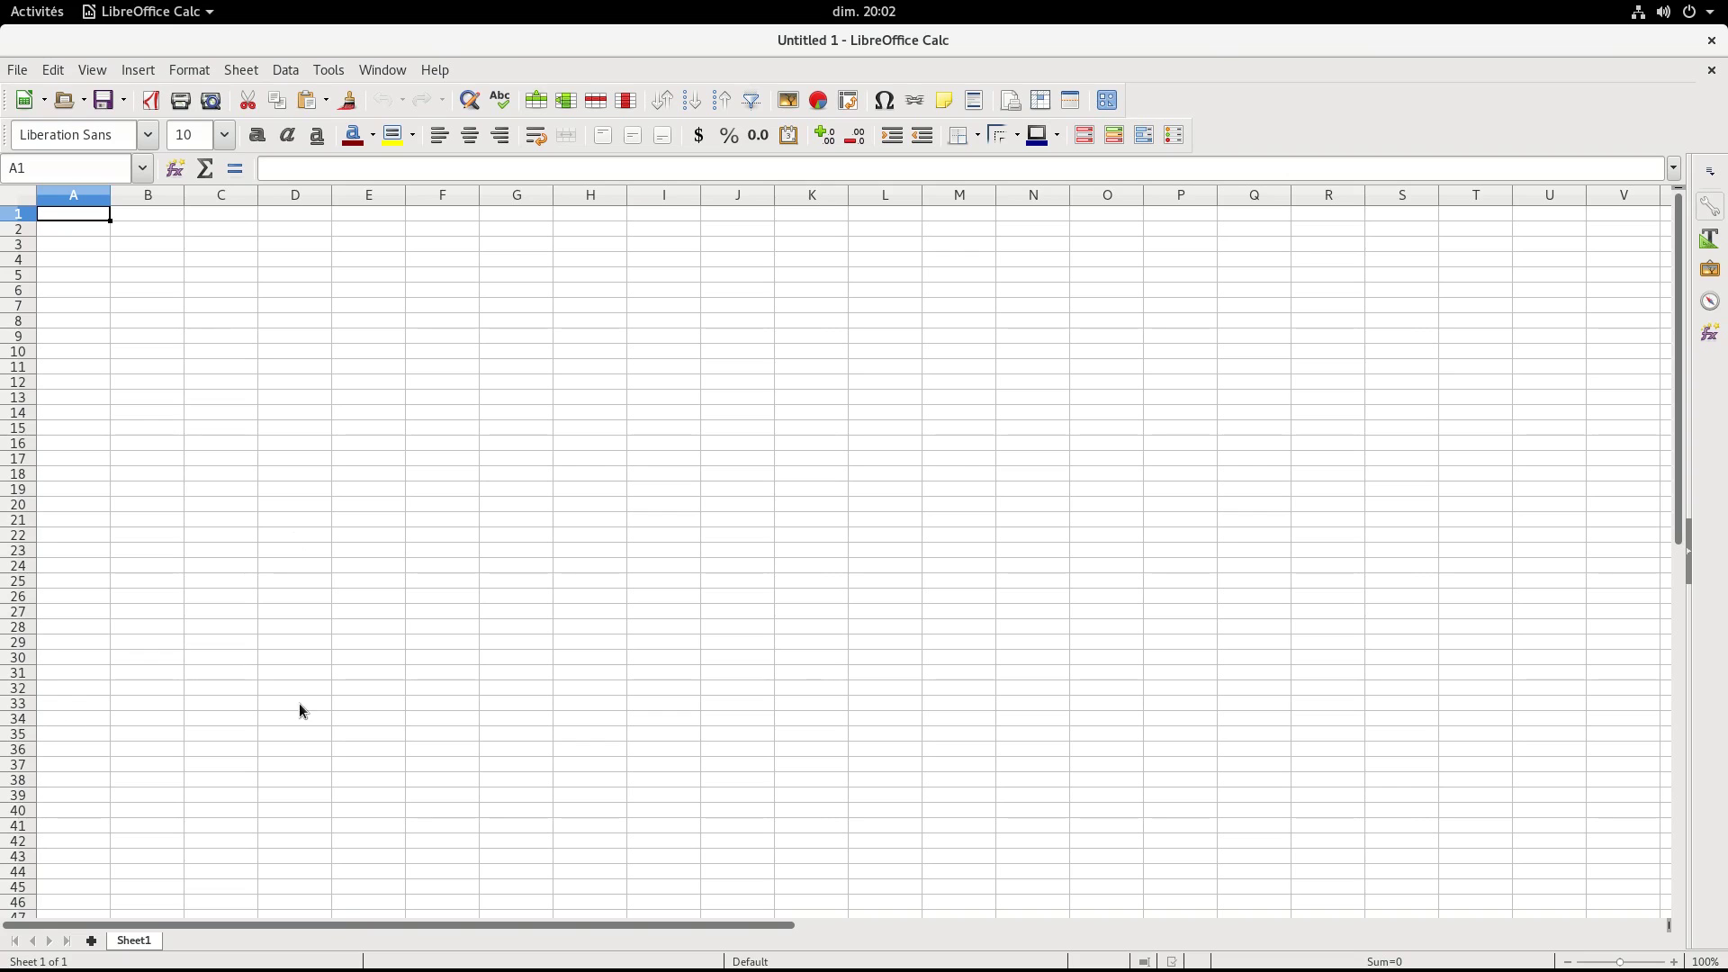
View the LibreOffice version in its About information, then close the dialog and the Calc window
left_click(435, 71)
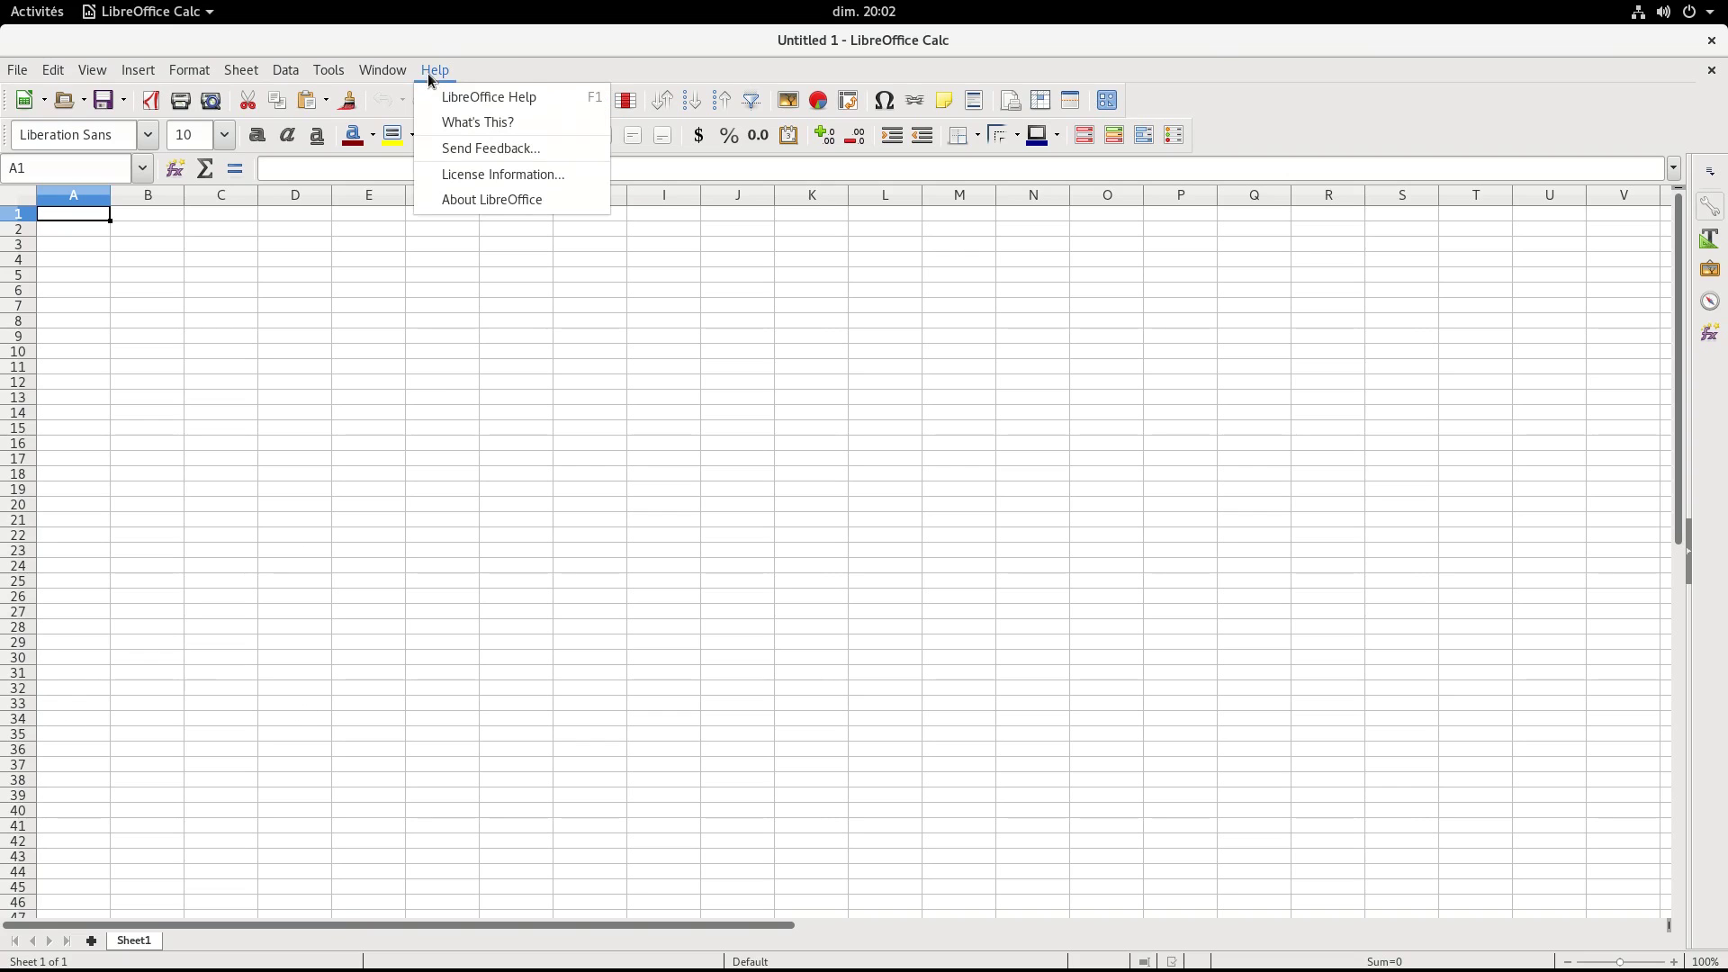
left_click(464, 200)
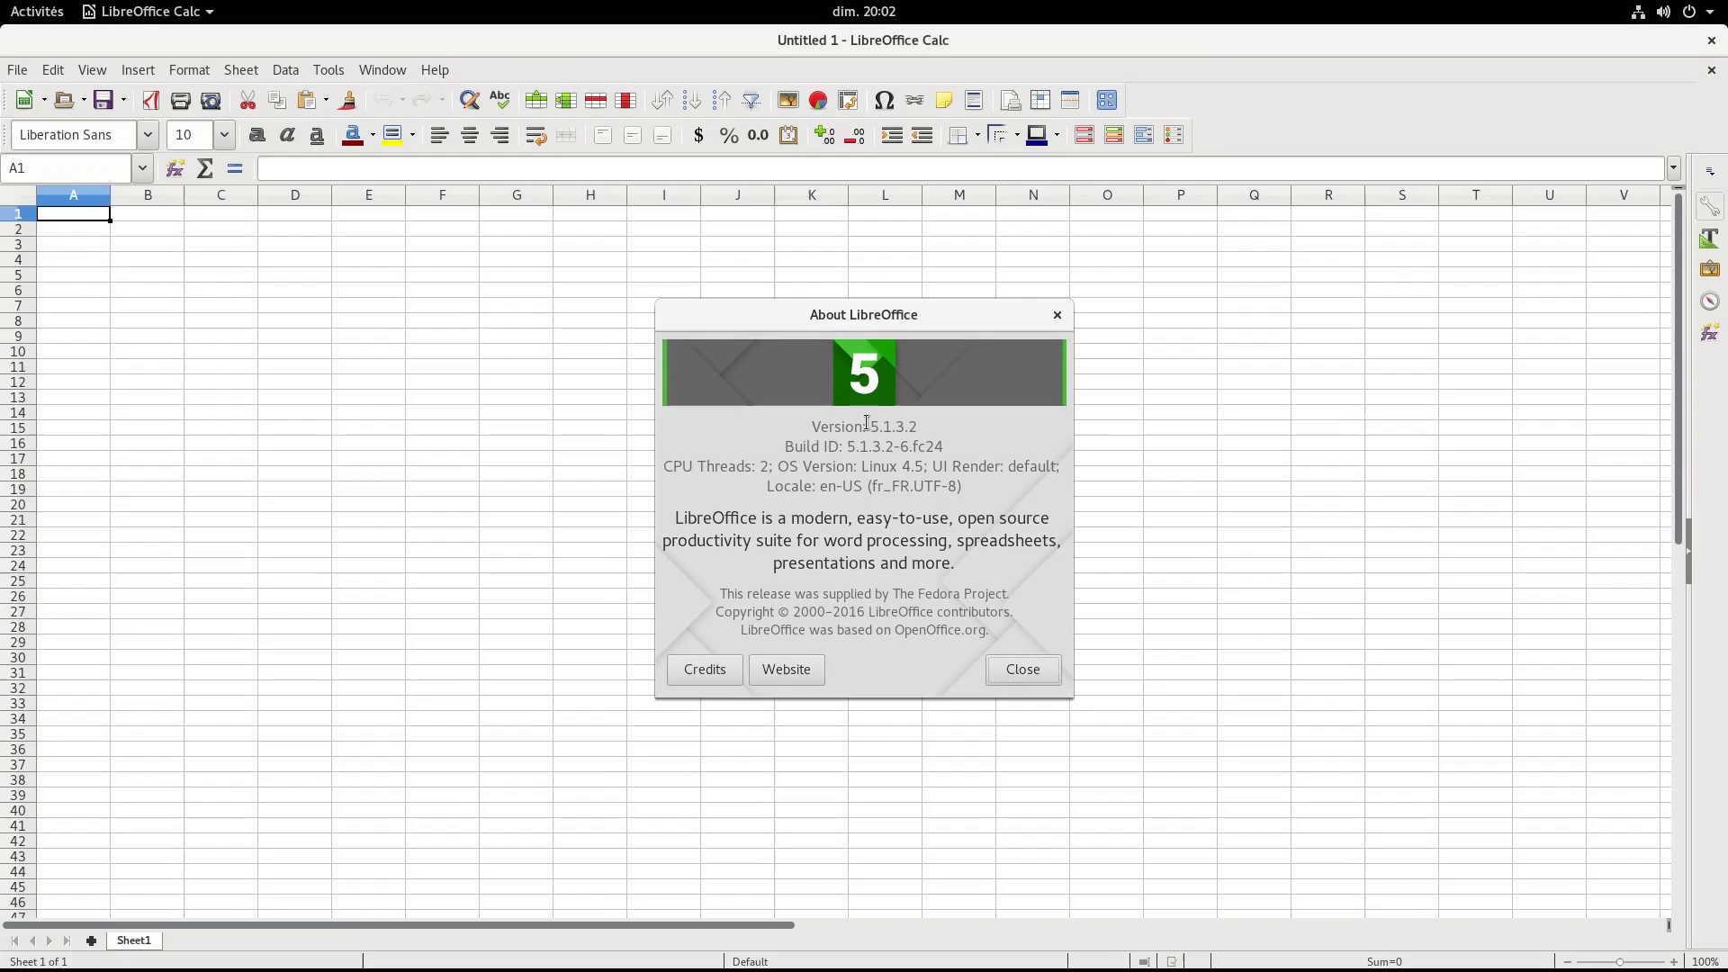
left_click_drag(845, 426, 918, 427)
left_click(1023, 669)
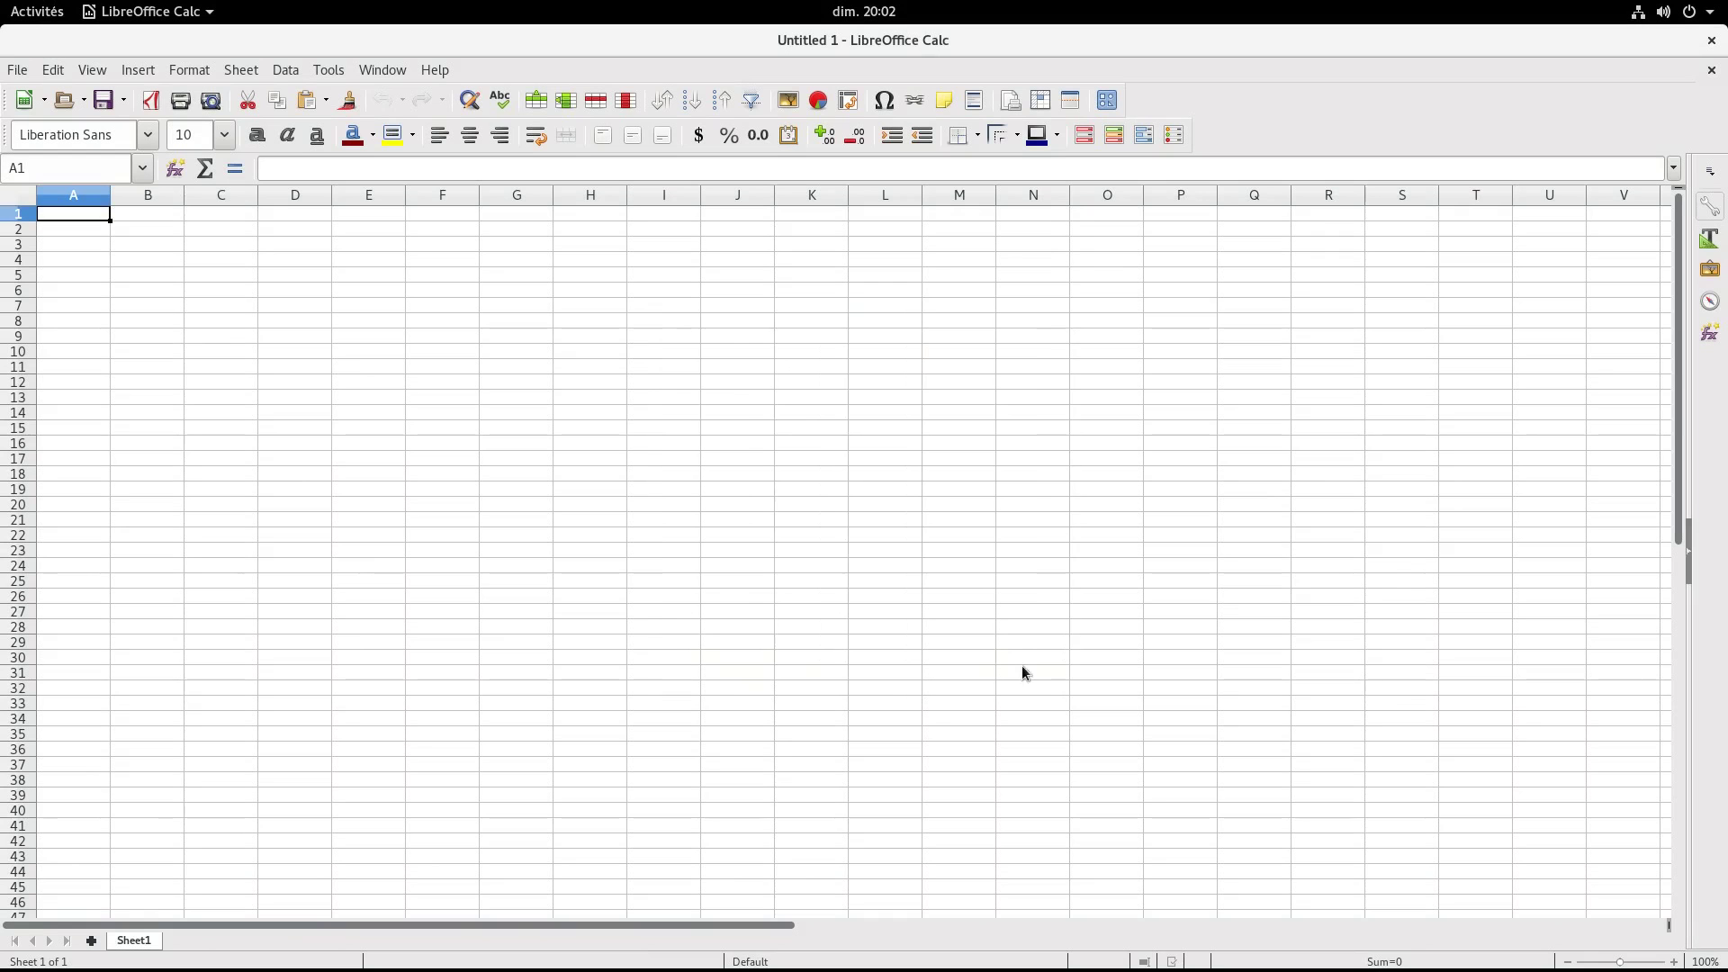
left_click(1712, 40)
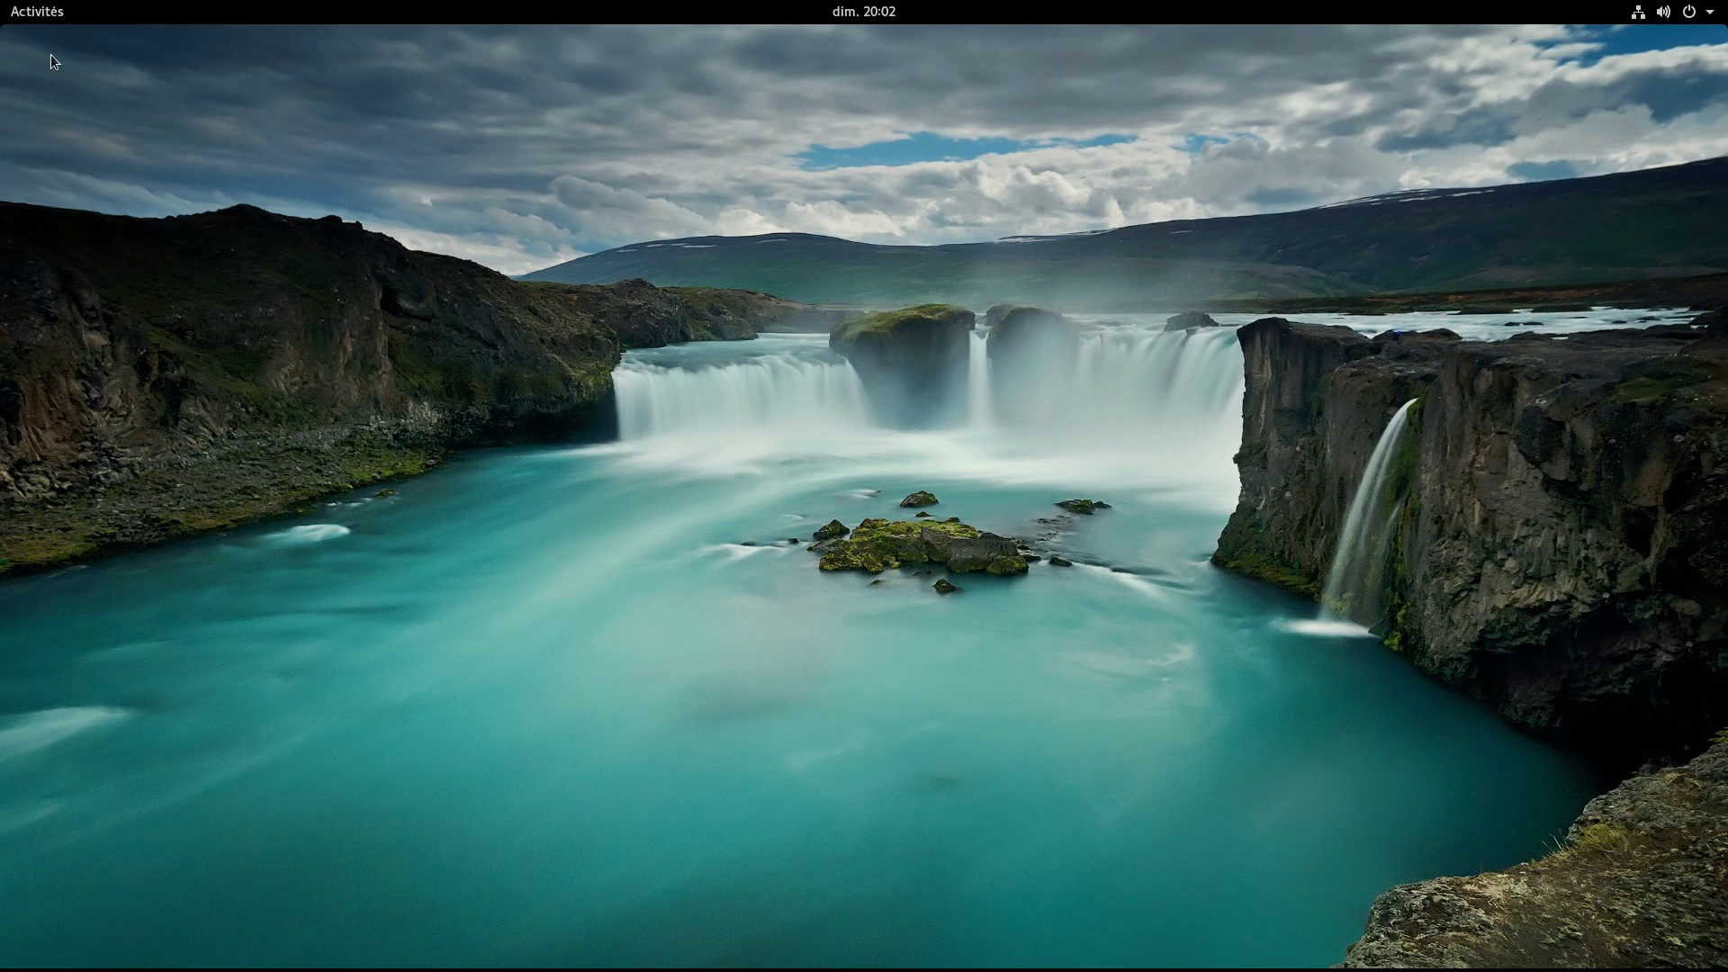
Return to the full application list, view the tools in the Utilitaires folder and collapse it
left_click(54, 11)
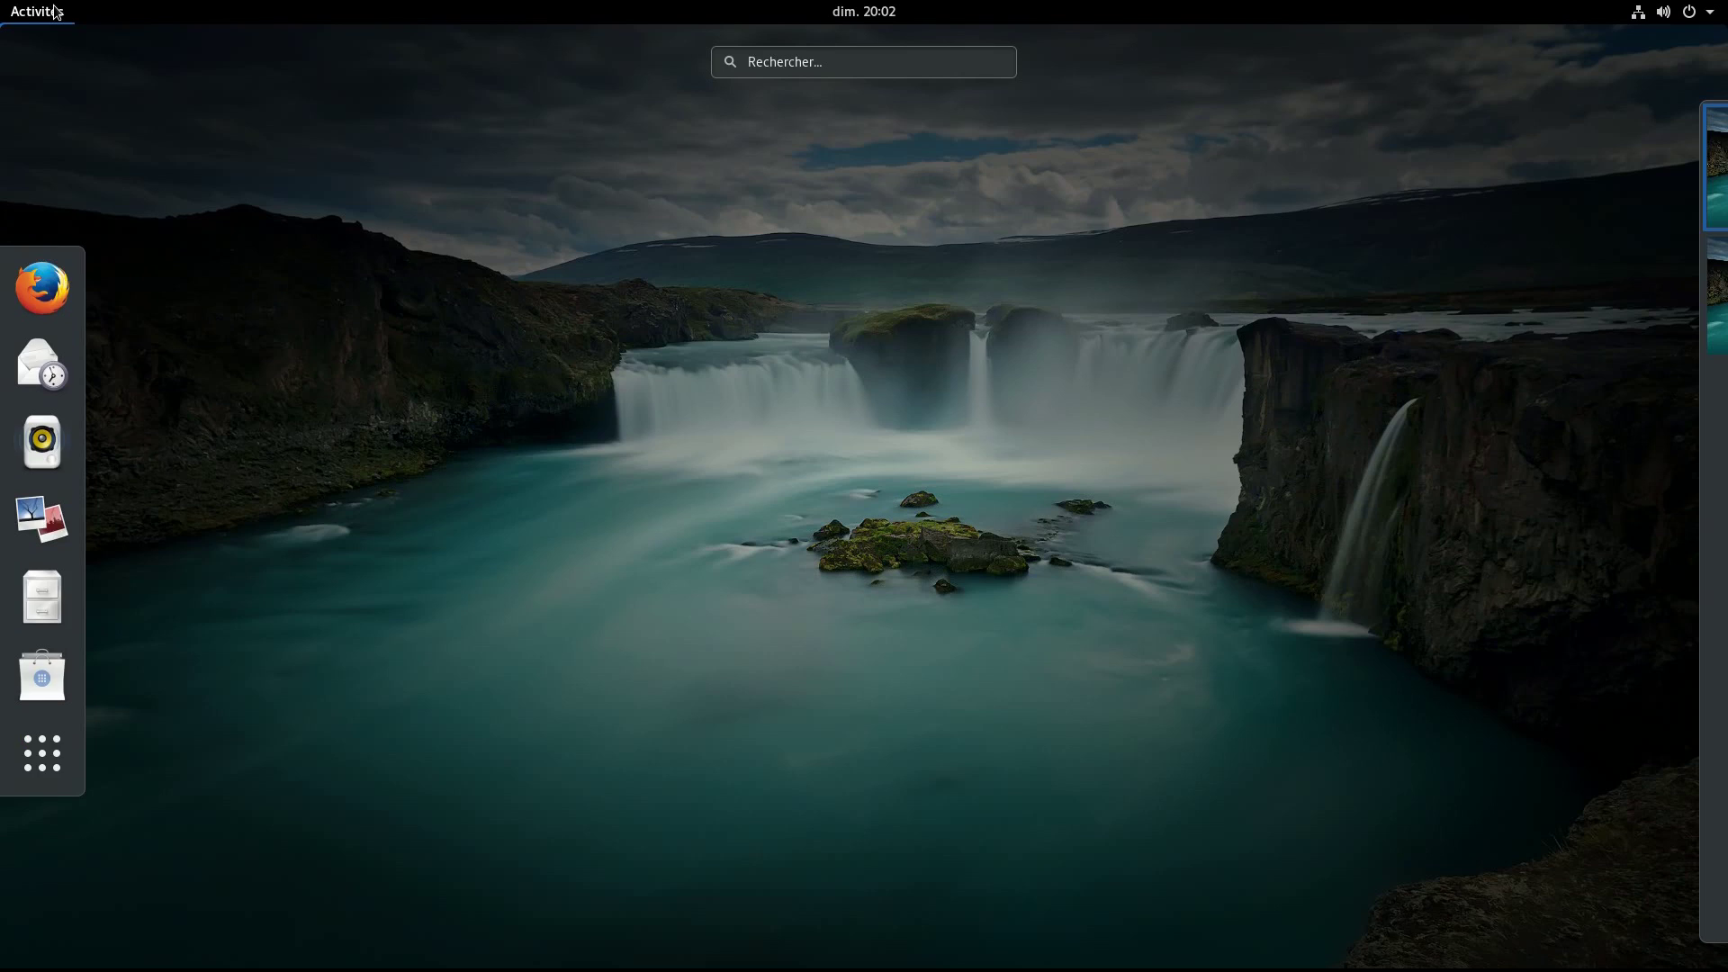
left_click(51, 740)
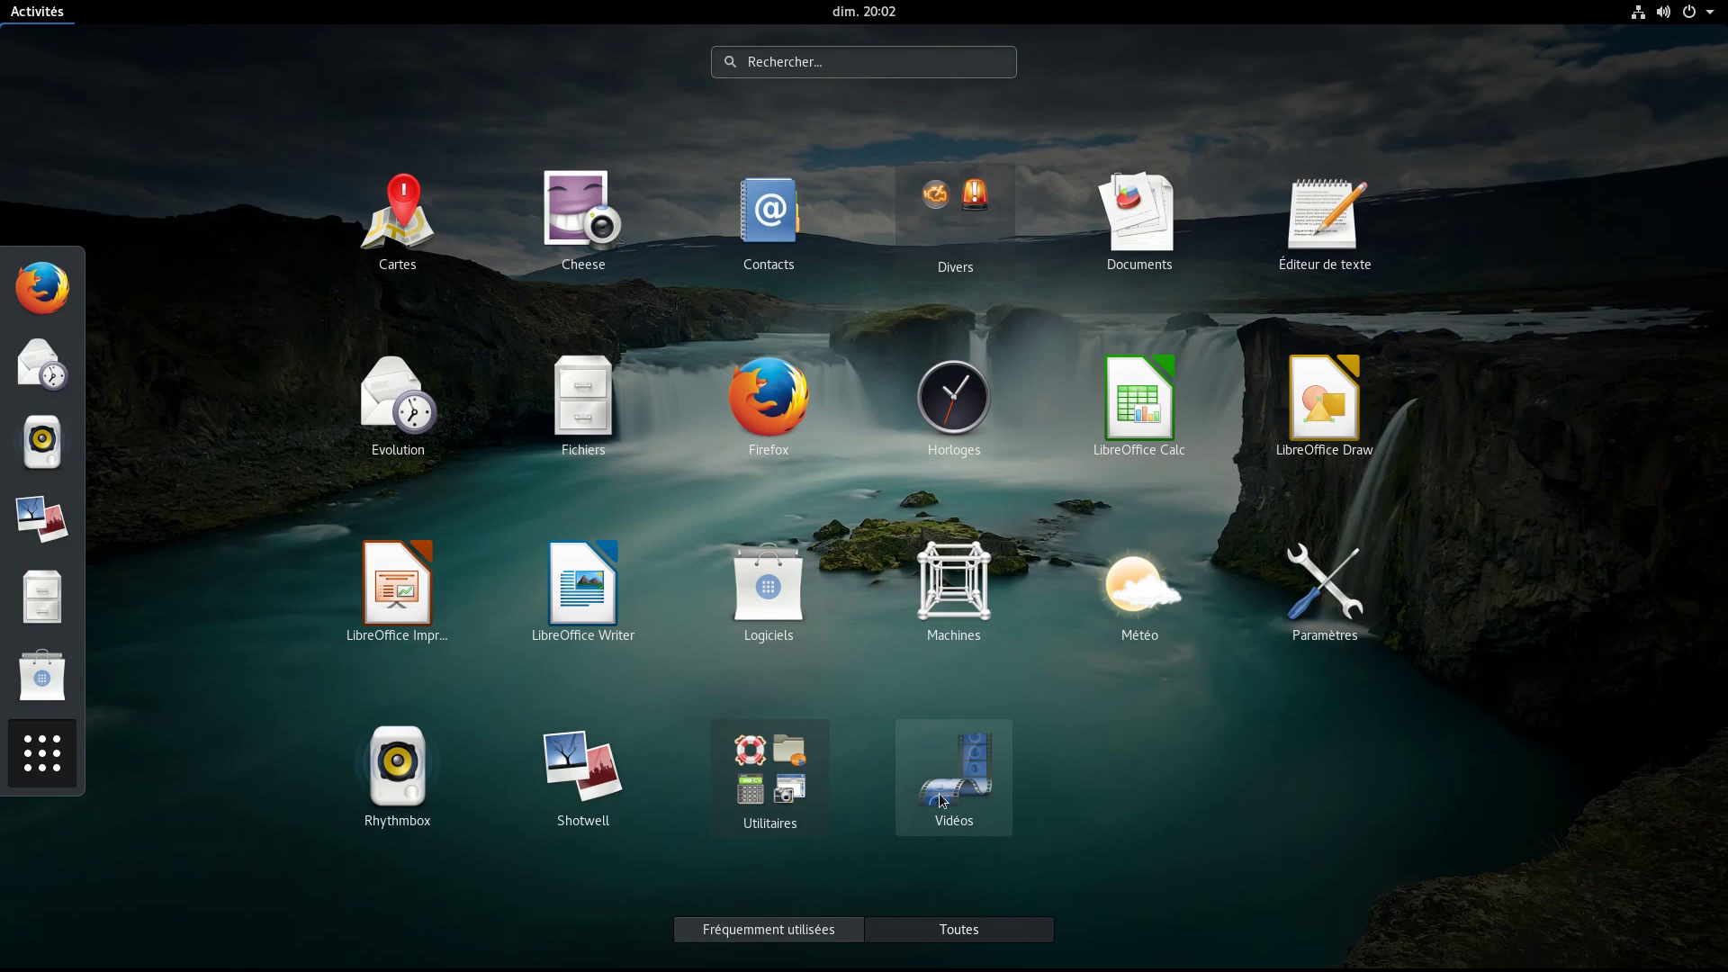
left_click(796, 781)
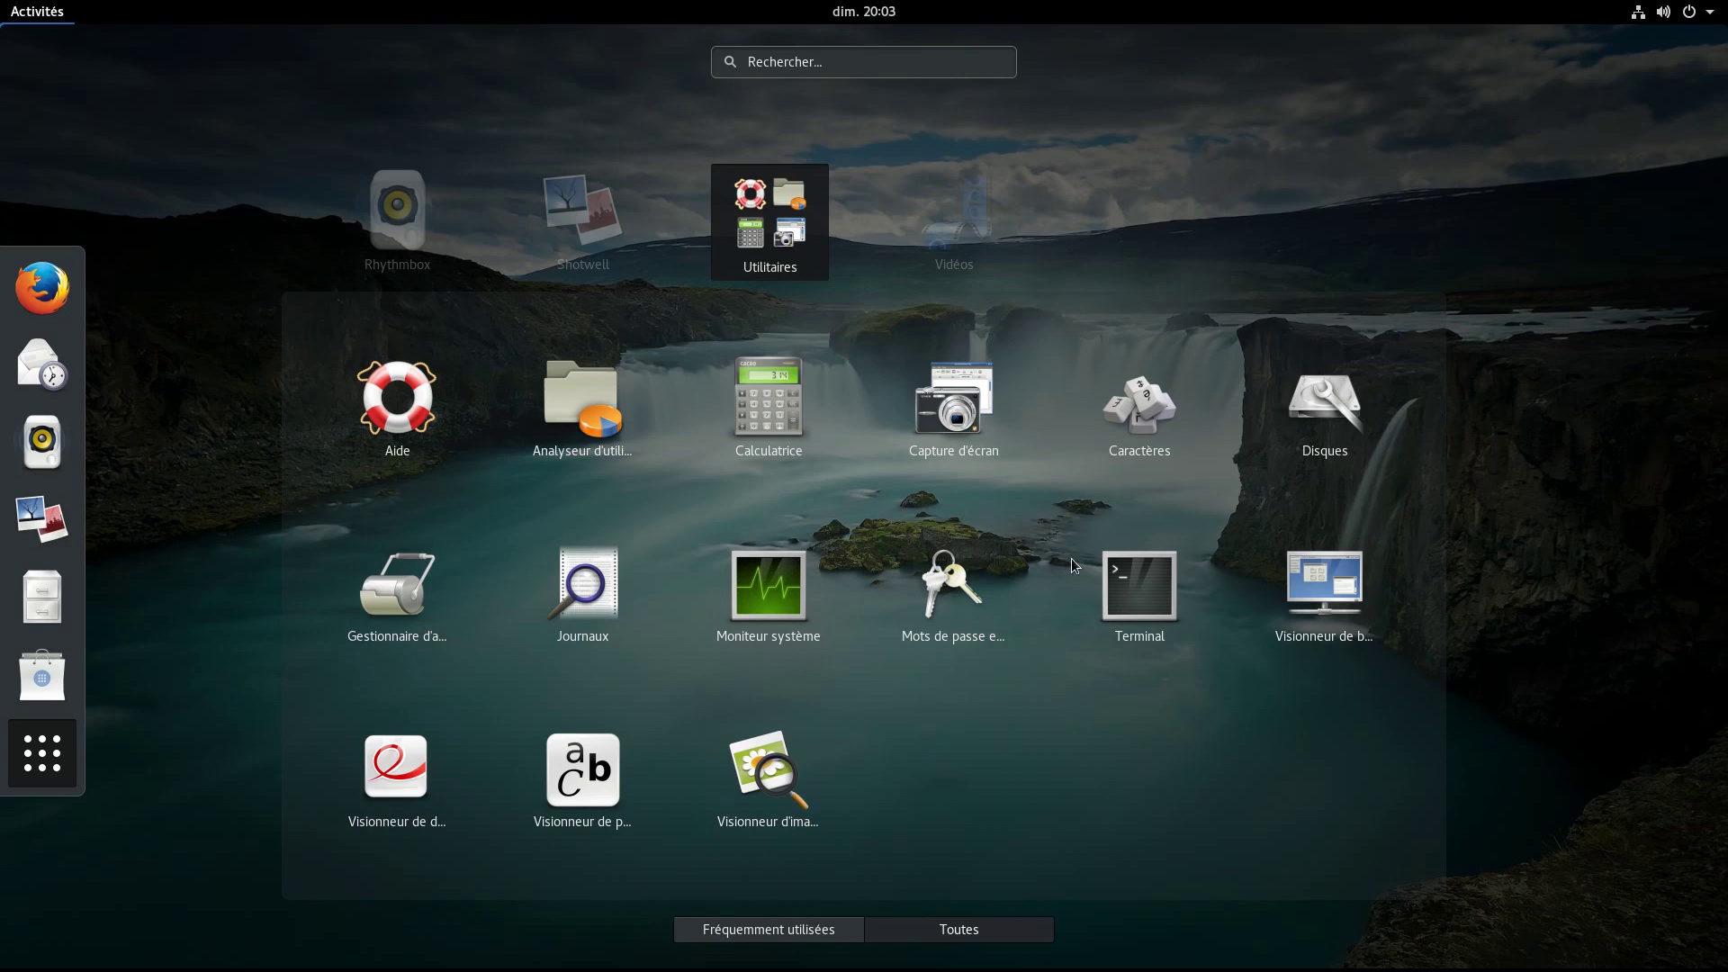
left_click(764, 233)
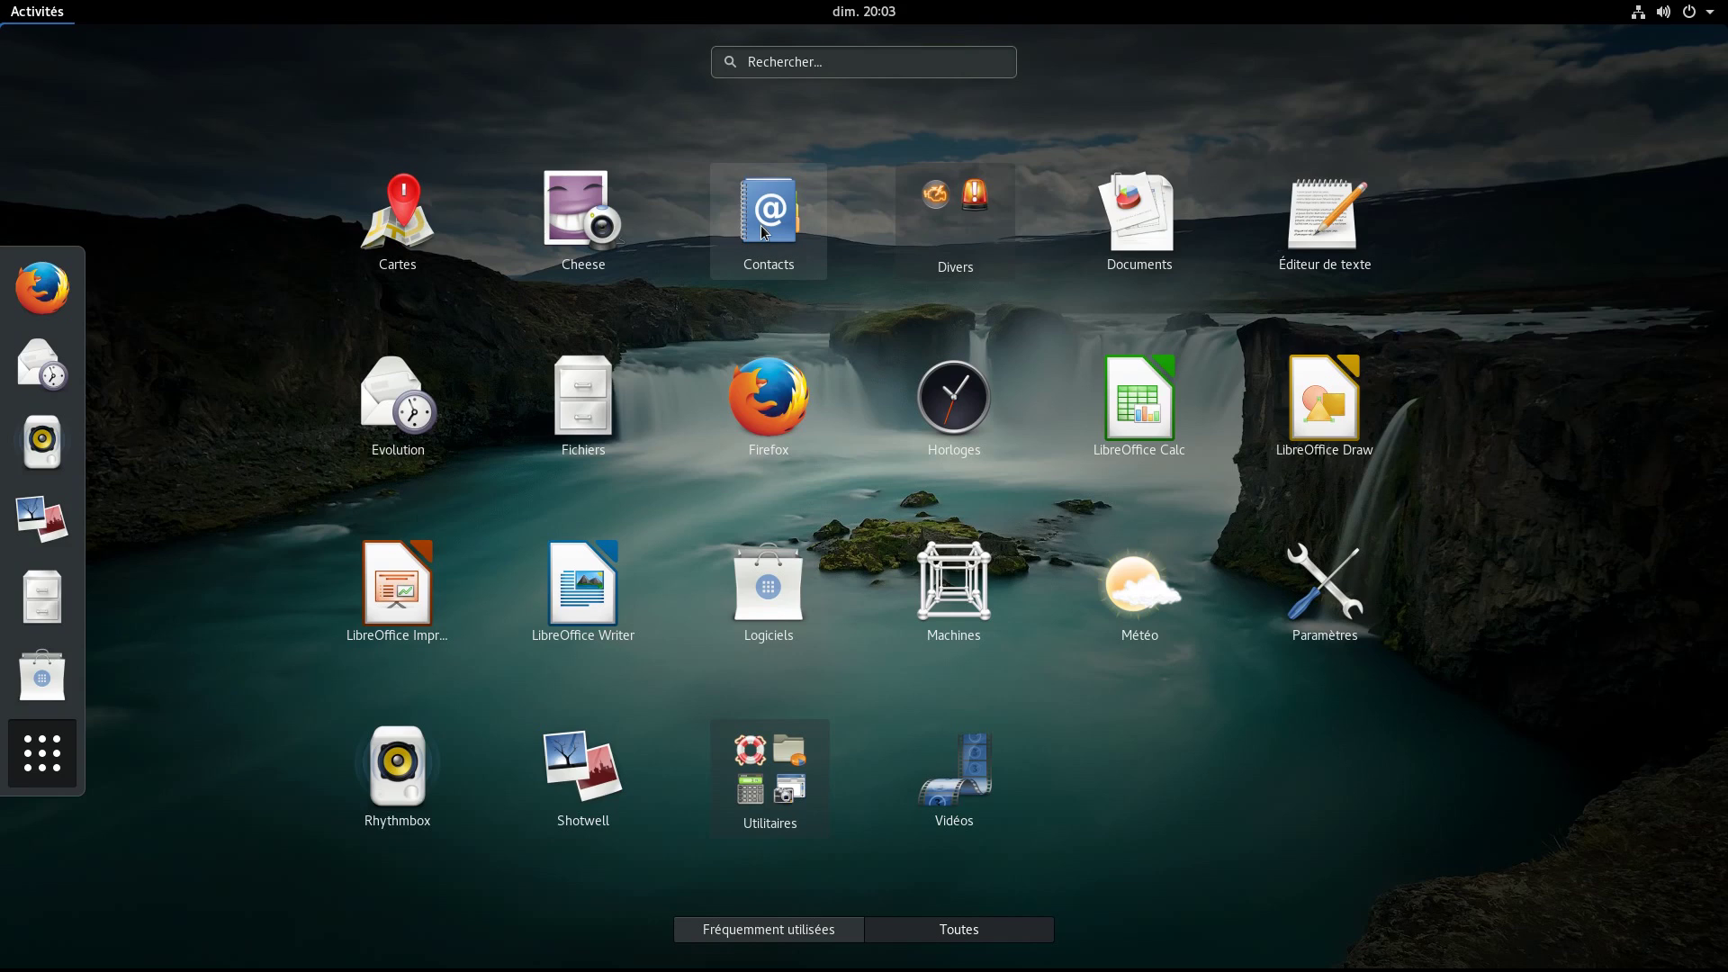
Launch Logiciels from the favourites and search it for "package manager"
left_click(32, 695)
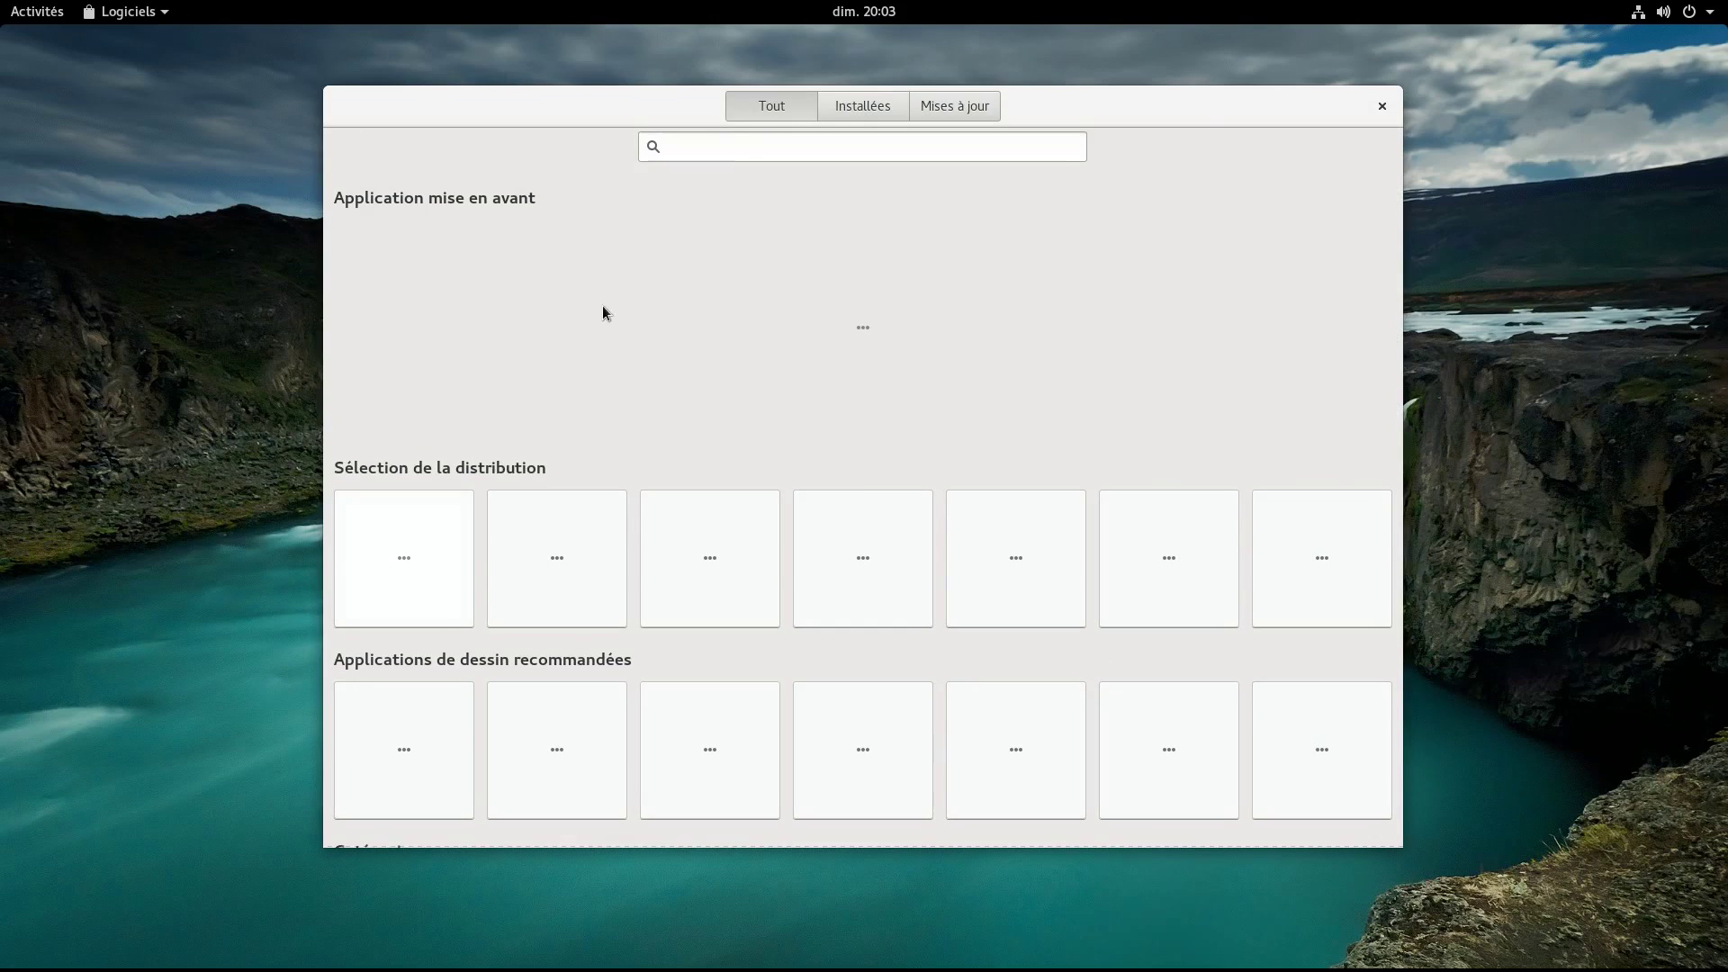
left_click(738, 150)
type("packa")
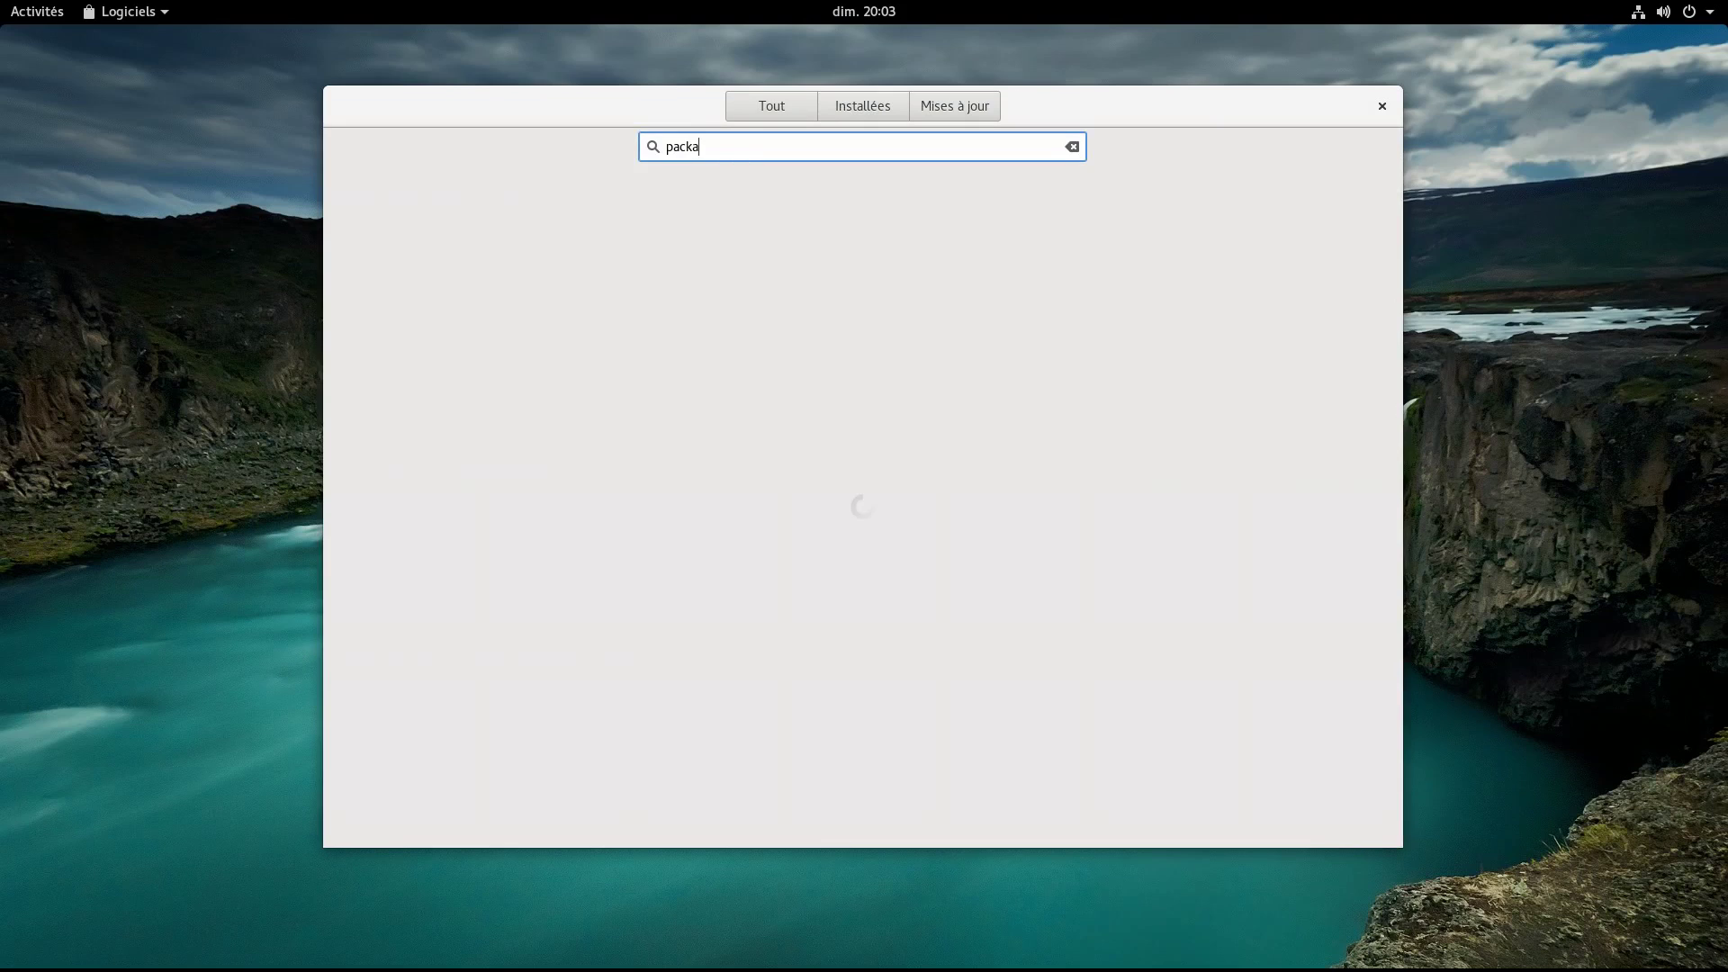
type("ge manager")
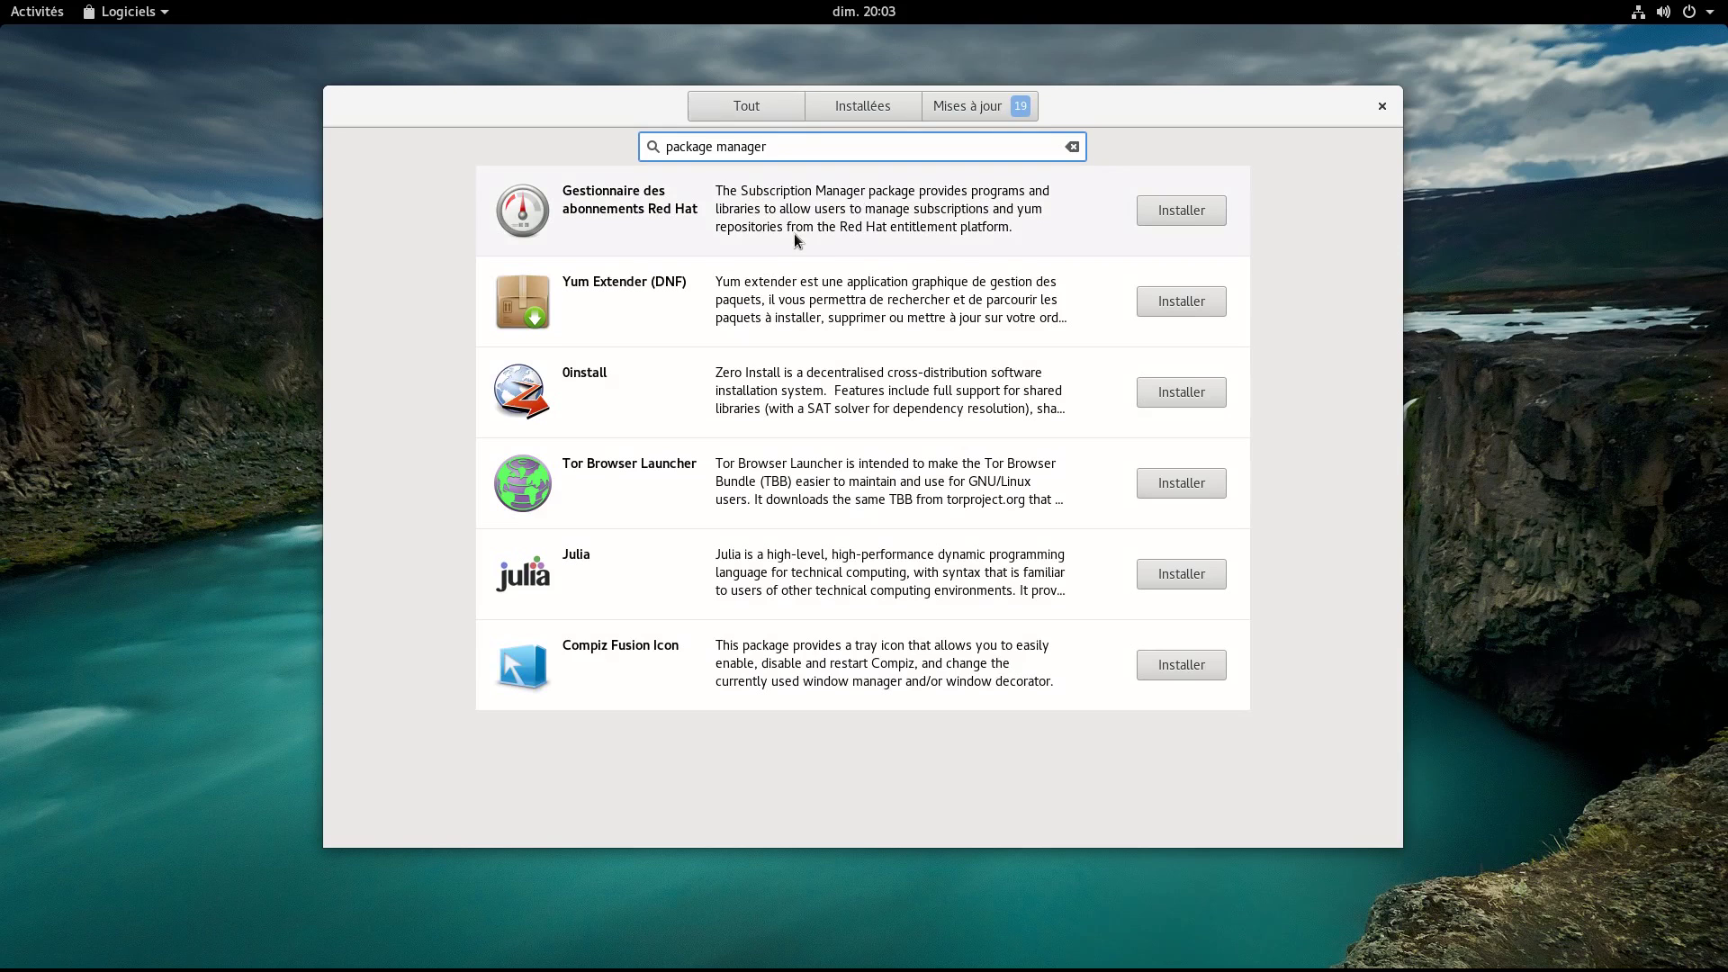
Install Yum Extender (DNF) from its application page and launch it
left_click(1104, 306)
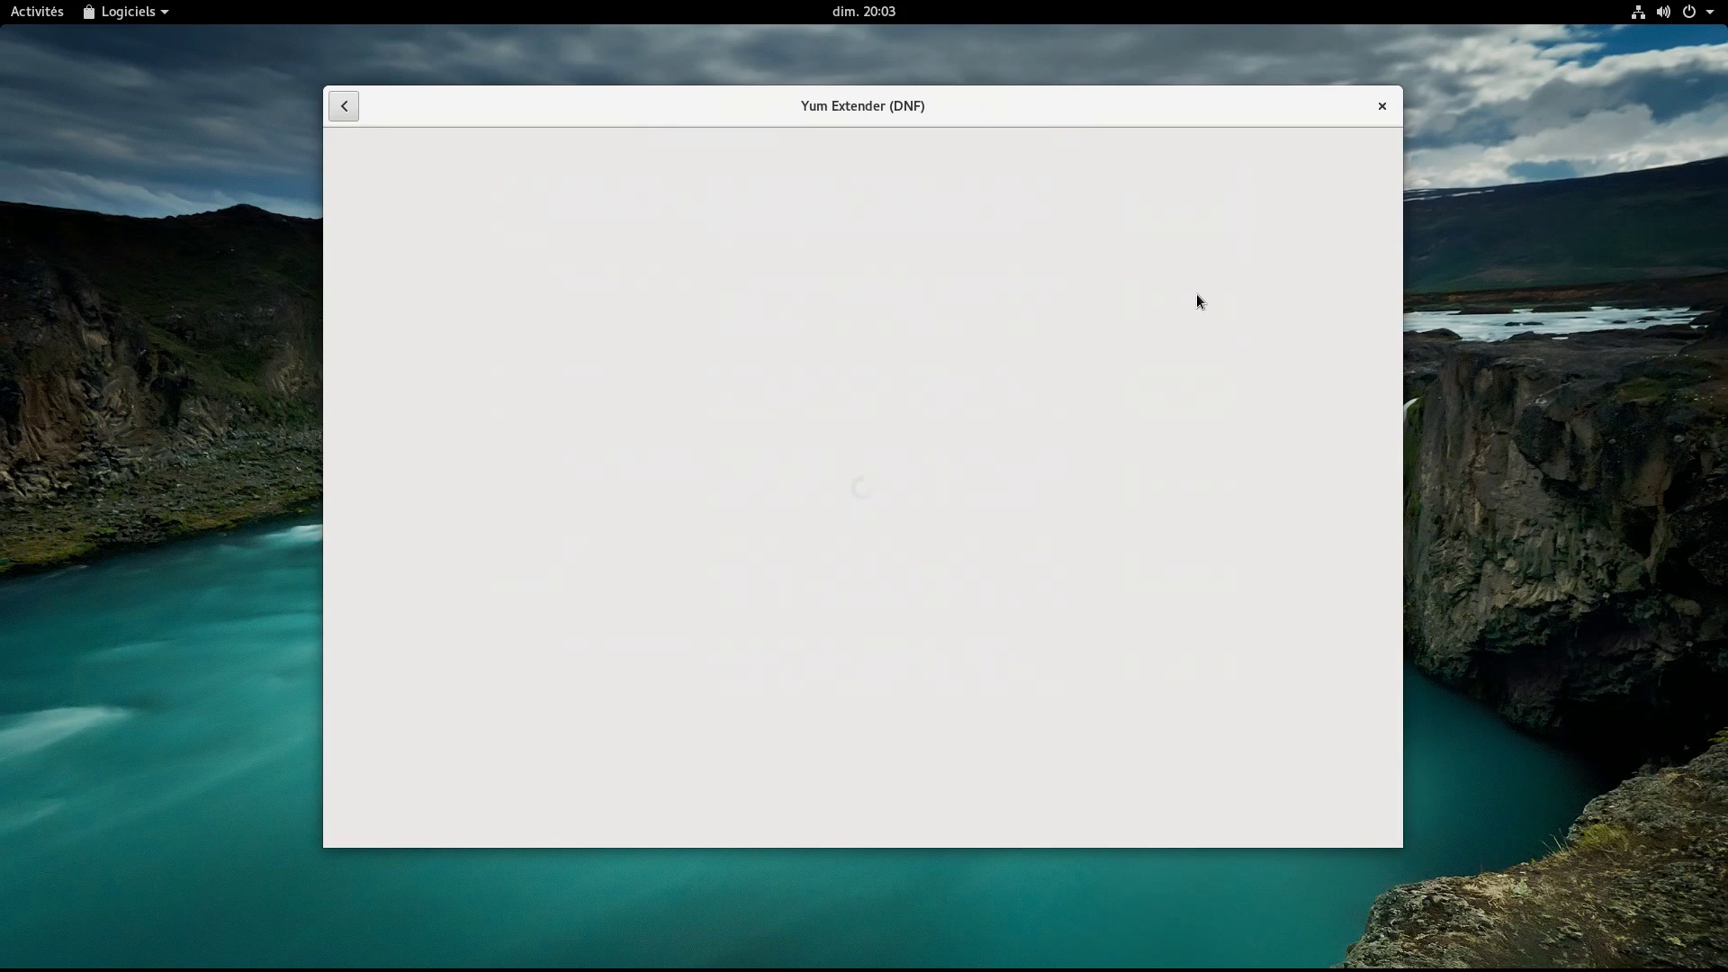
left_click(689, 226)
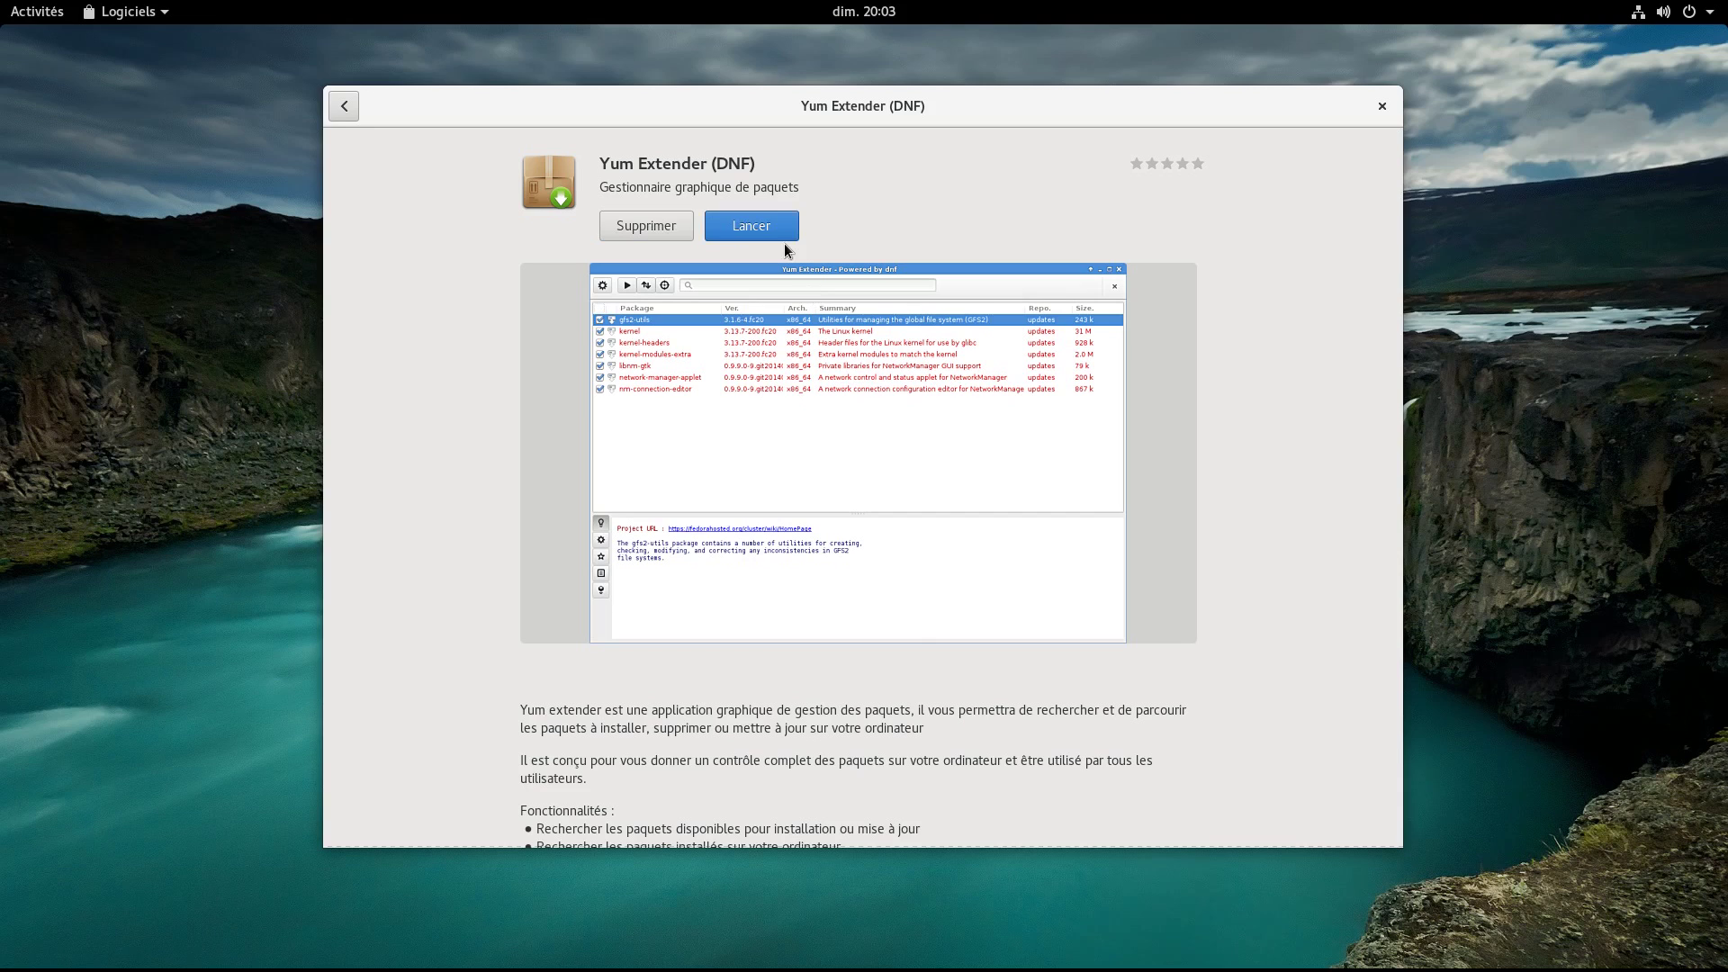
left_click(767, 222)
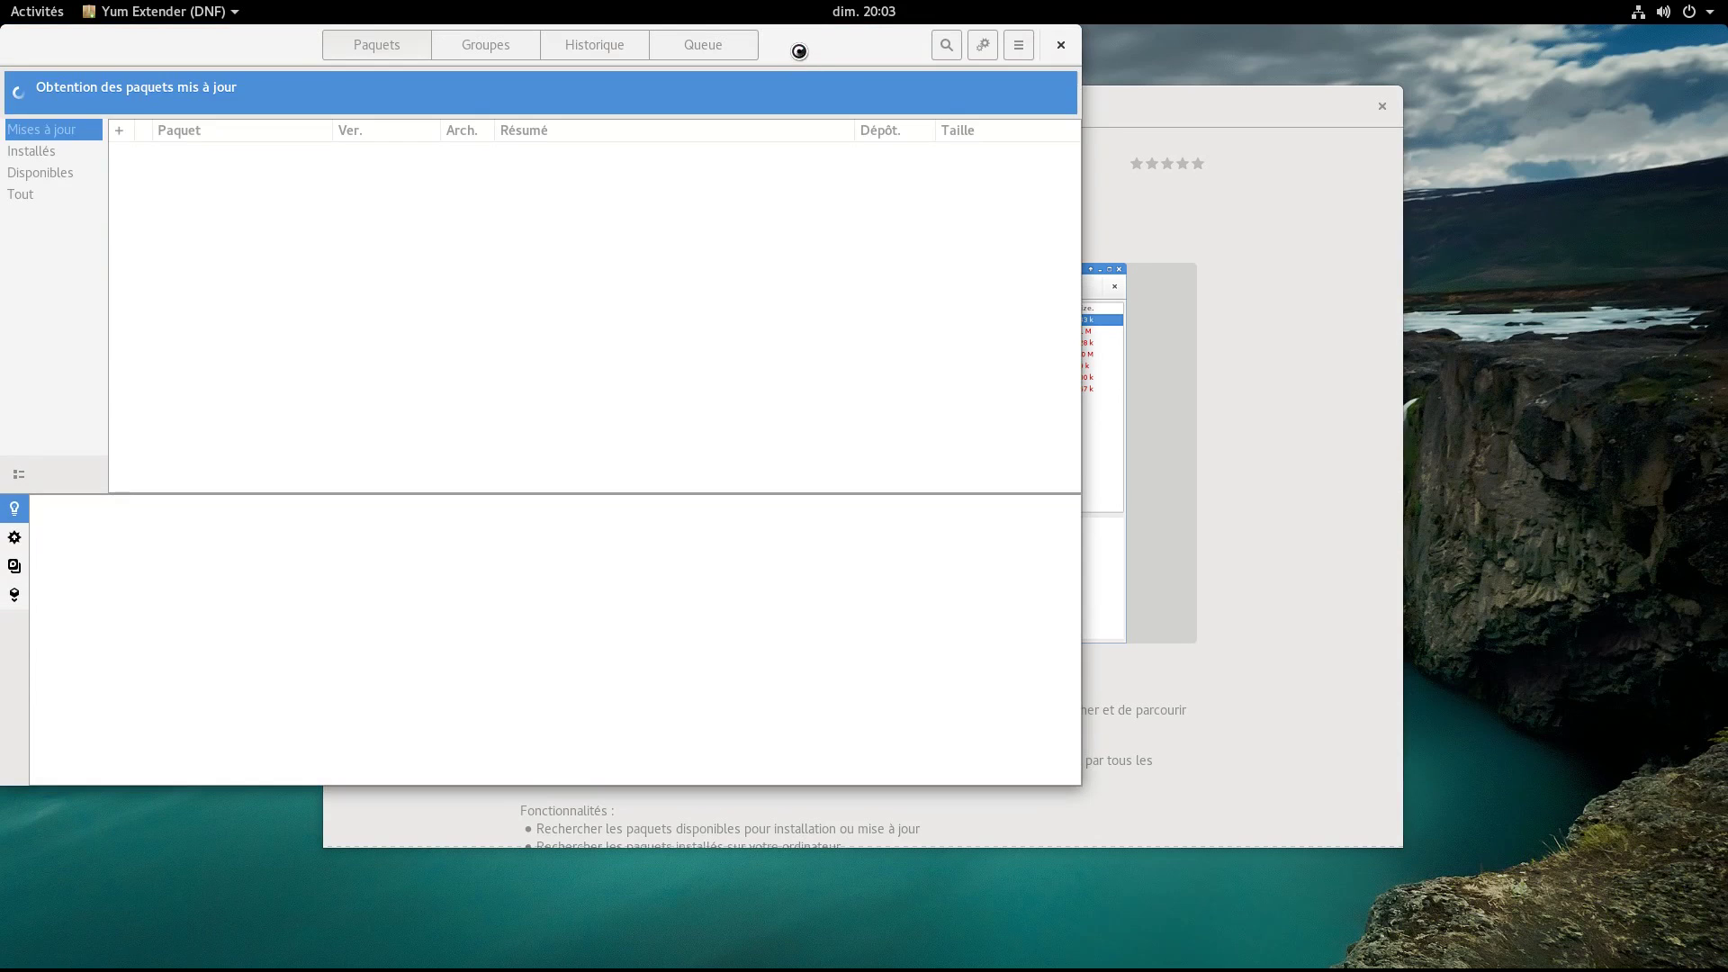
View the installed and available packages in Yum Extender, then close it and the Logiciels window
left_click_drag(799, 52, 1206, 171)
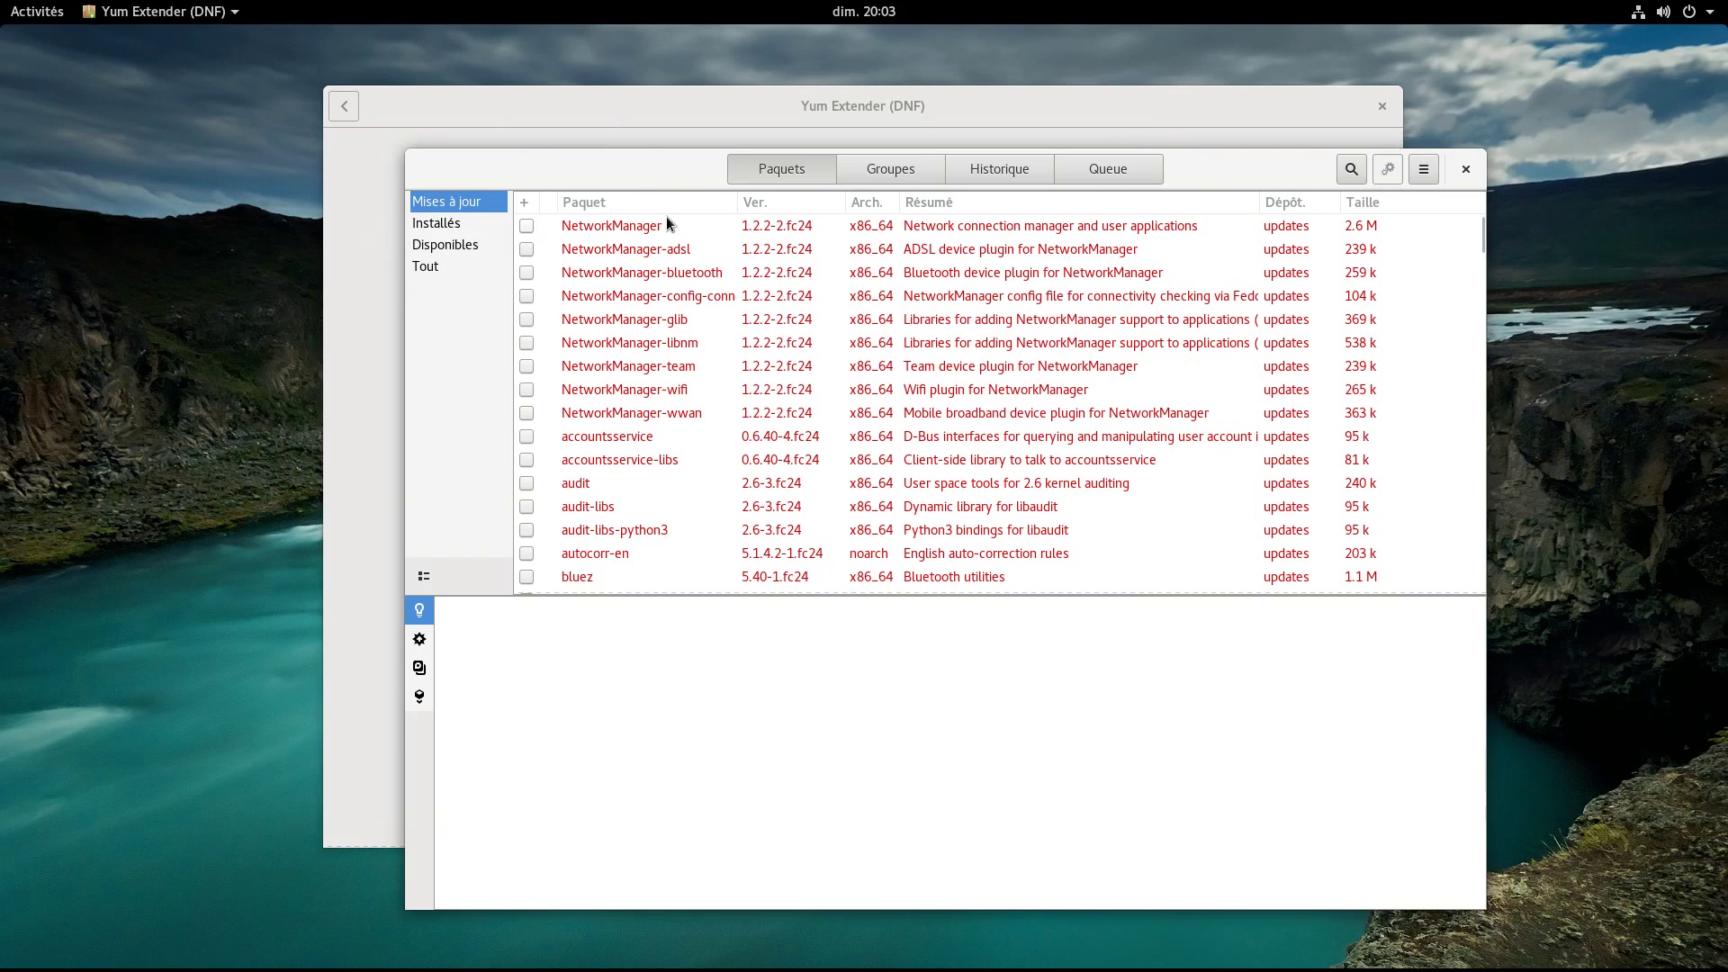
left_click(476, 225)
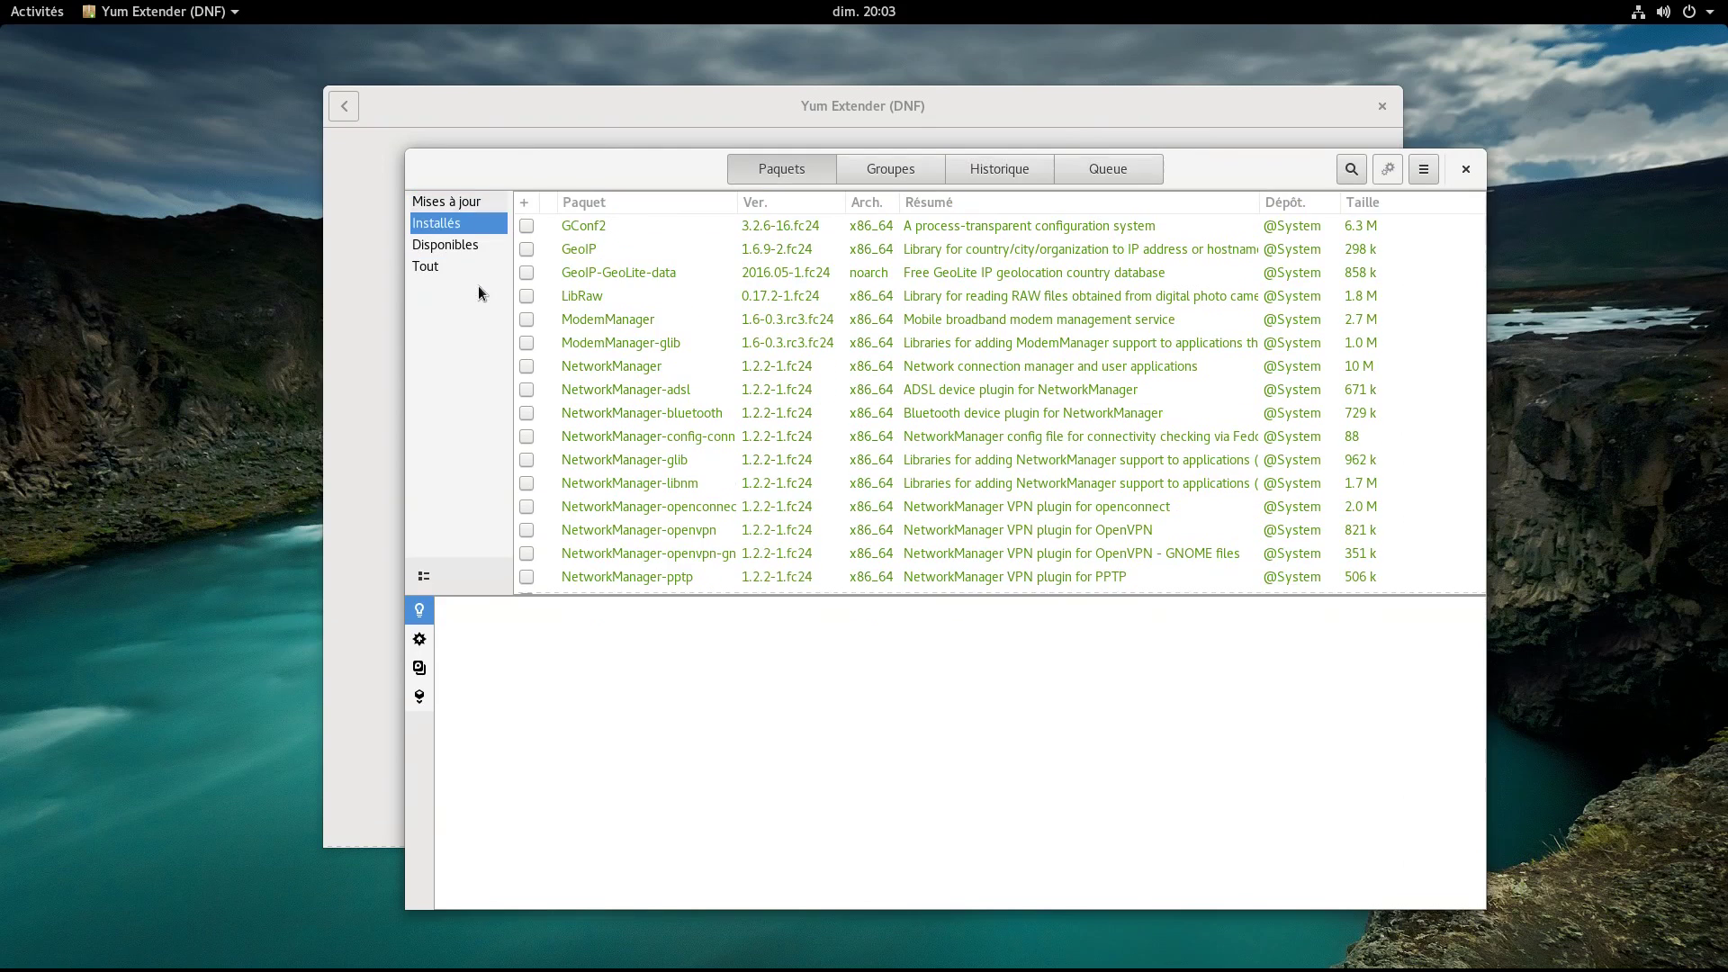
left_click(479, 245)
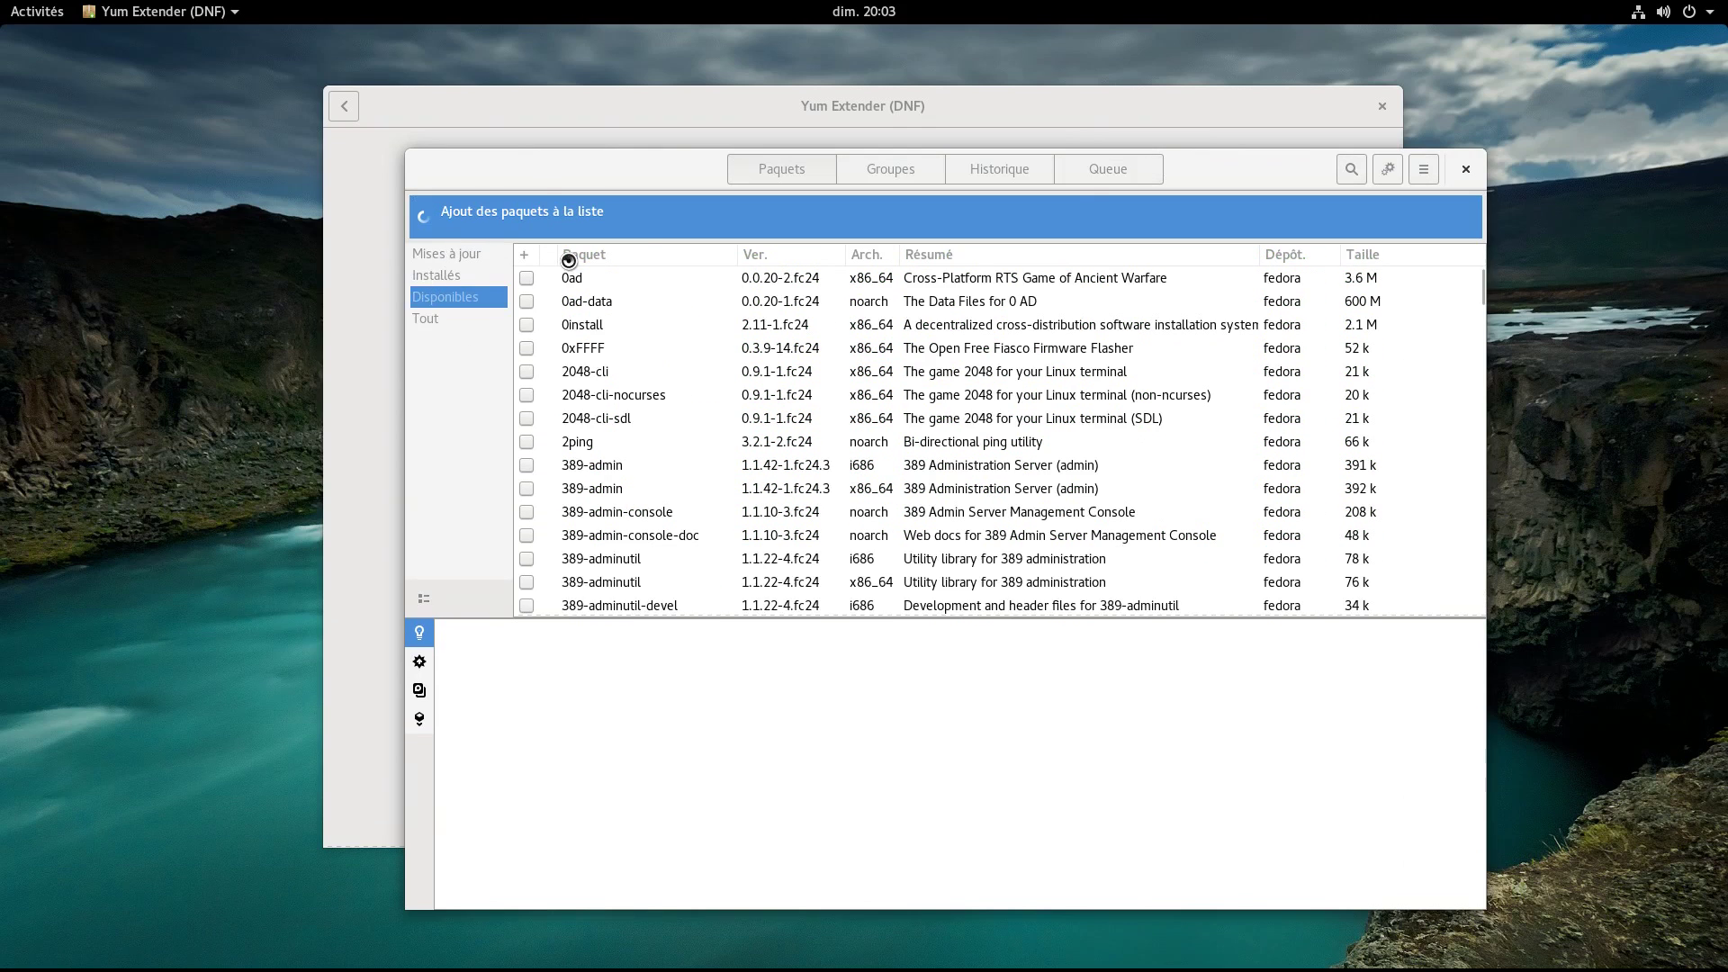
left_click(1460, 175)
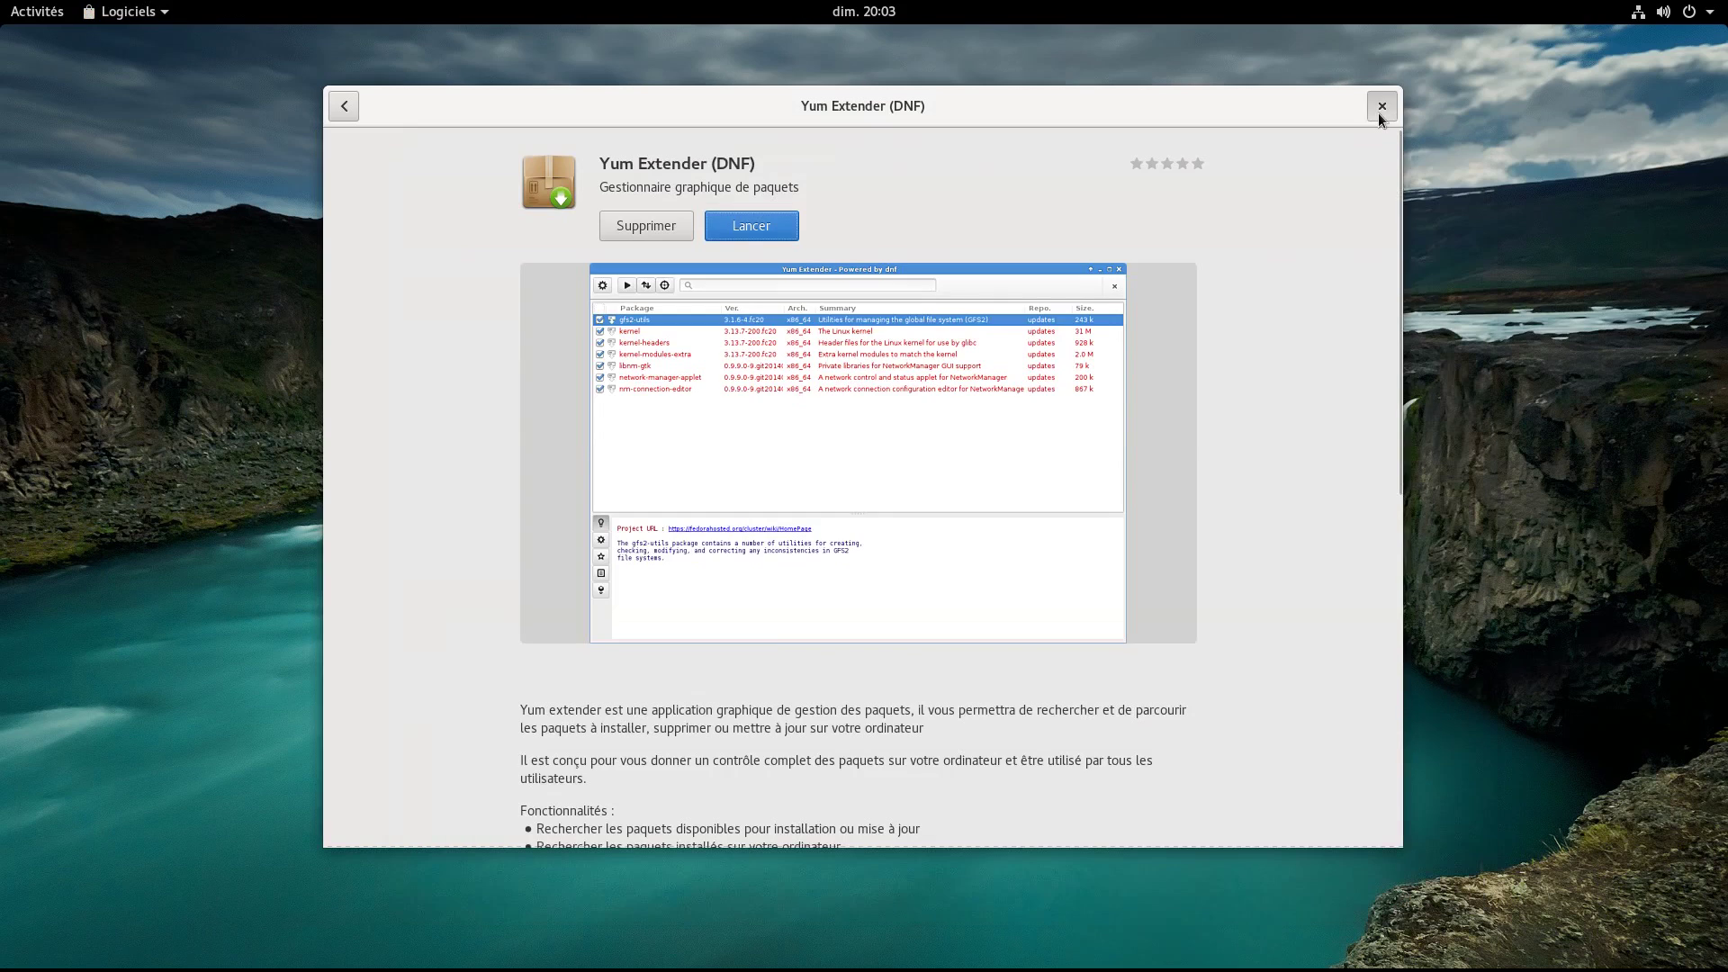
left_click(1382, 106)
Show the activities overview and remove Evolution from the favourites
left_click(31, 12)
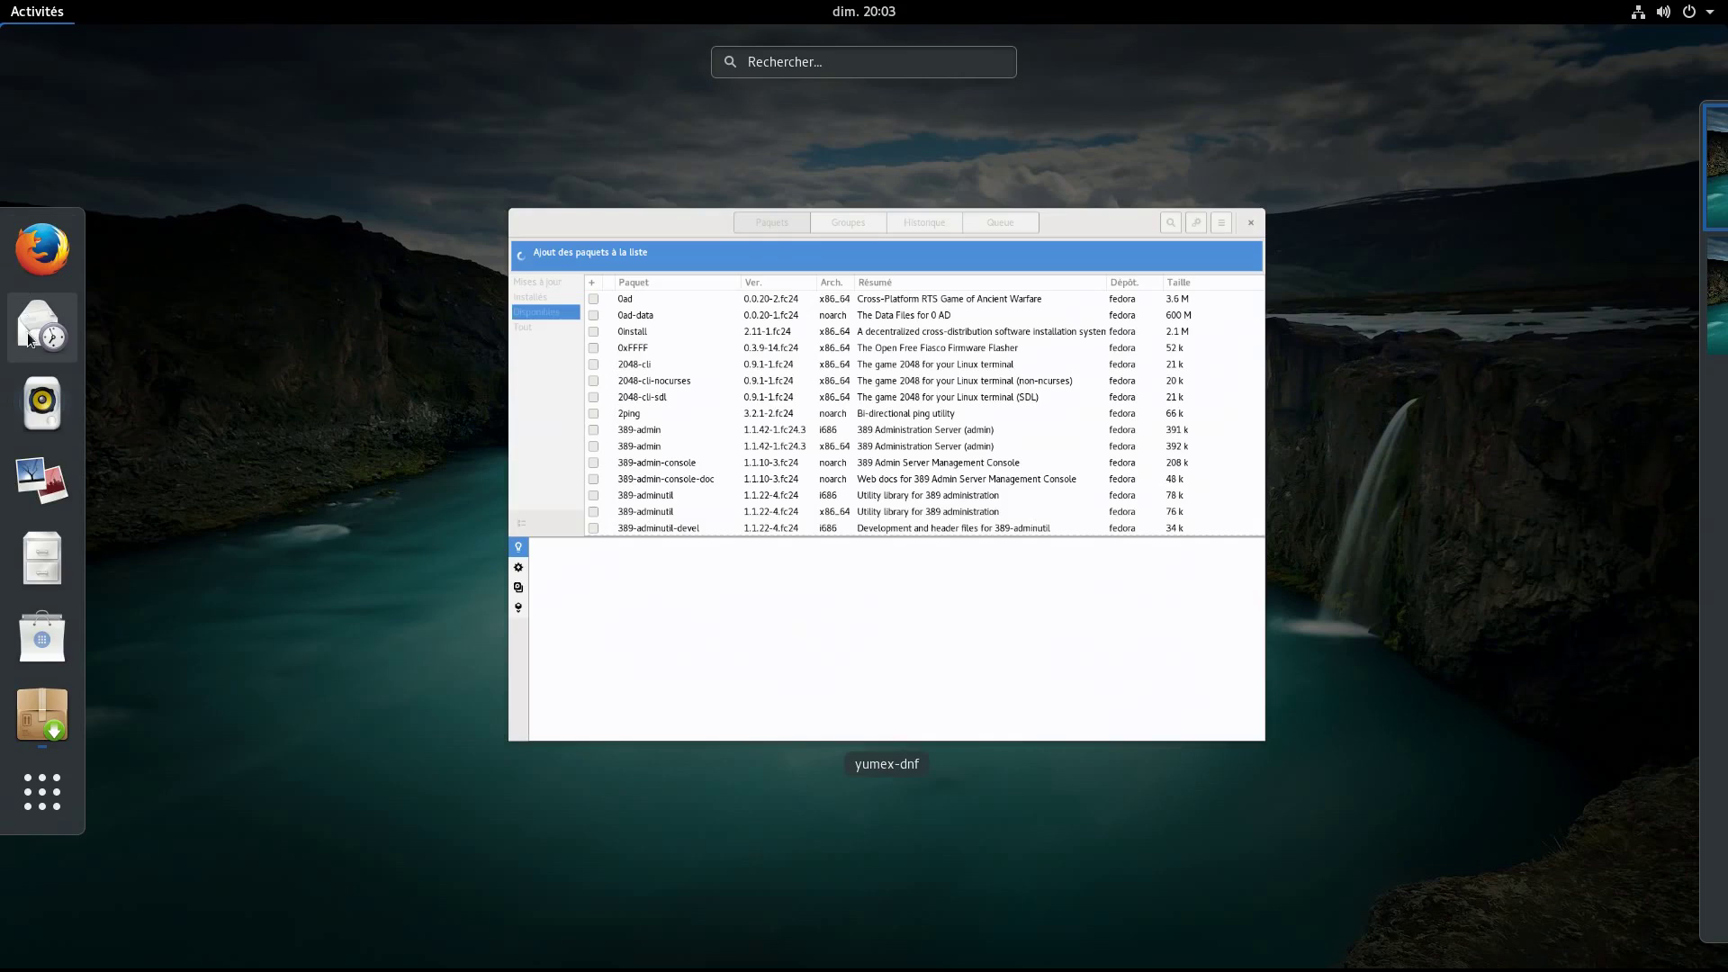
right_click(34, 343)
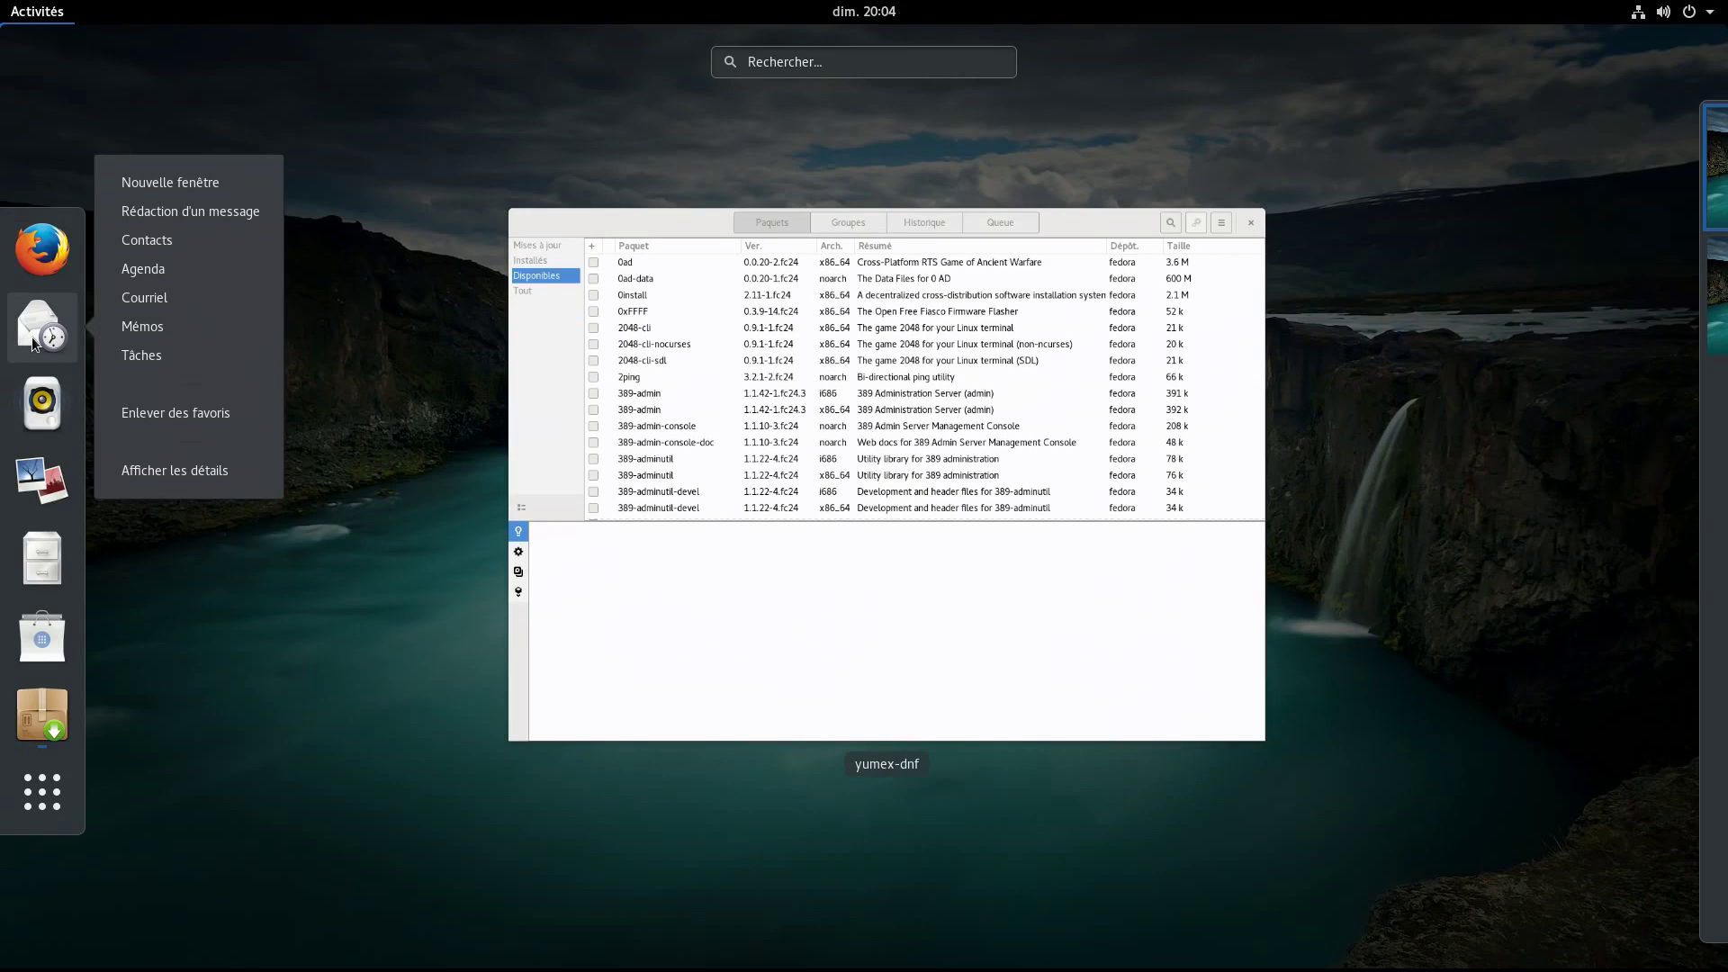
left_click(205, 411)
Add Yum Extender (DNF) to the favourites and move Logiciels above Fichiers
right_click(47, 686)
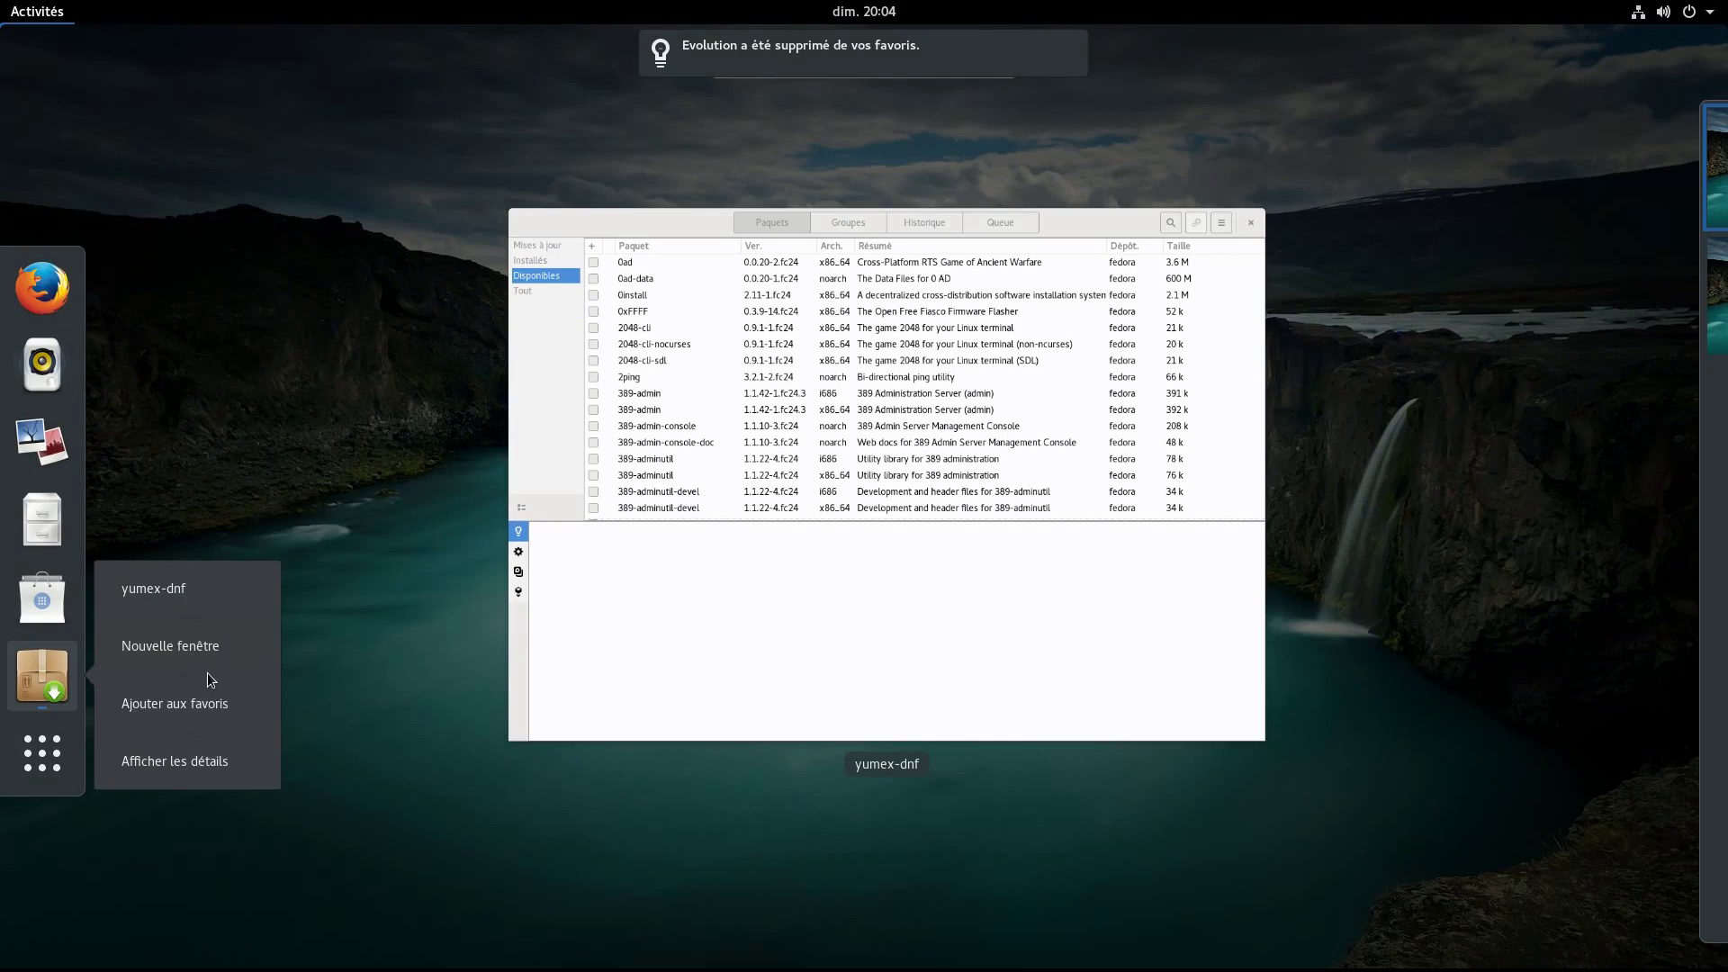
left_click(214, 703)
left_click_drag(65, 590, 56, 529)
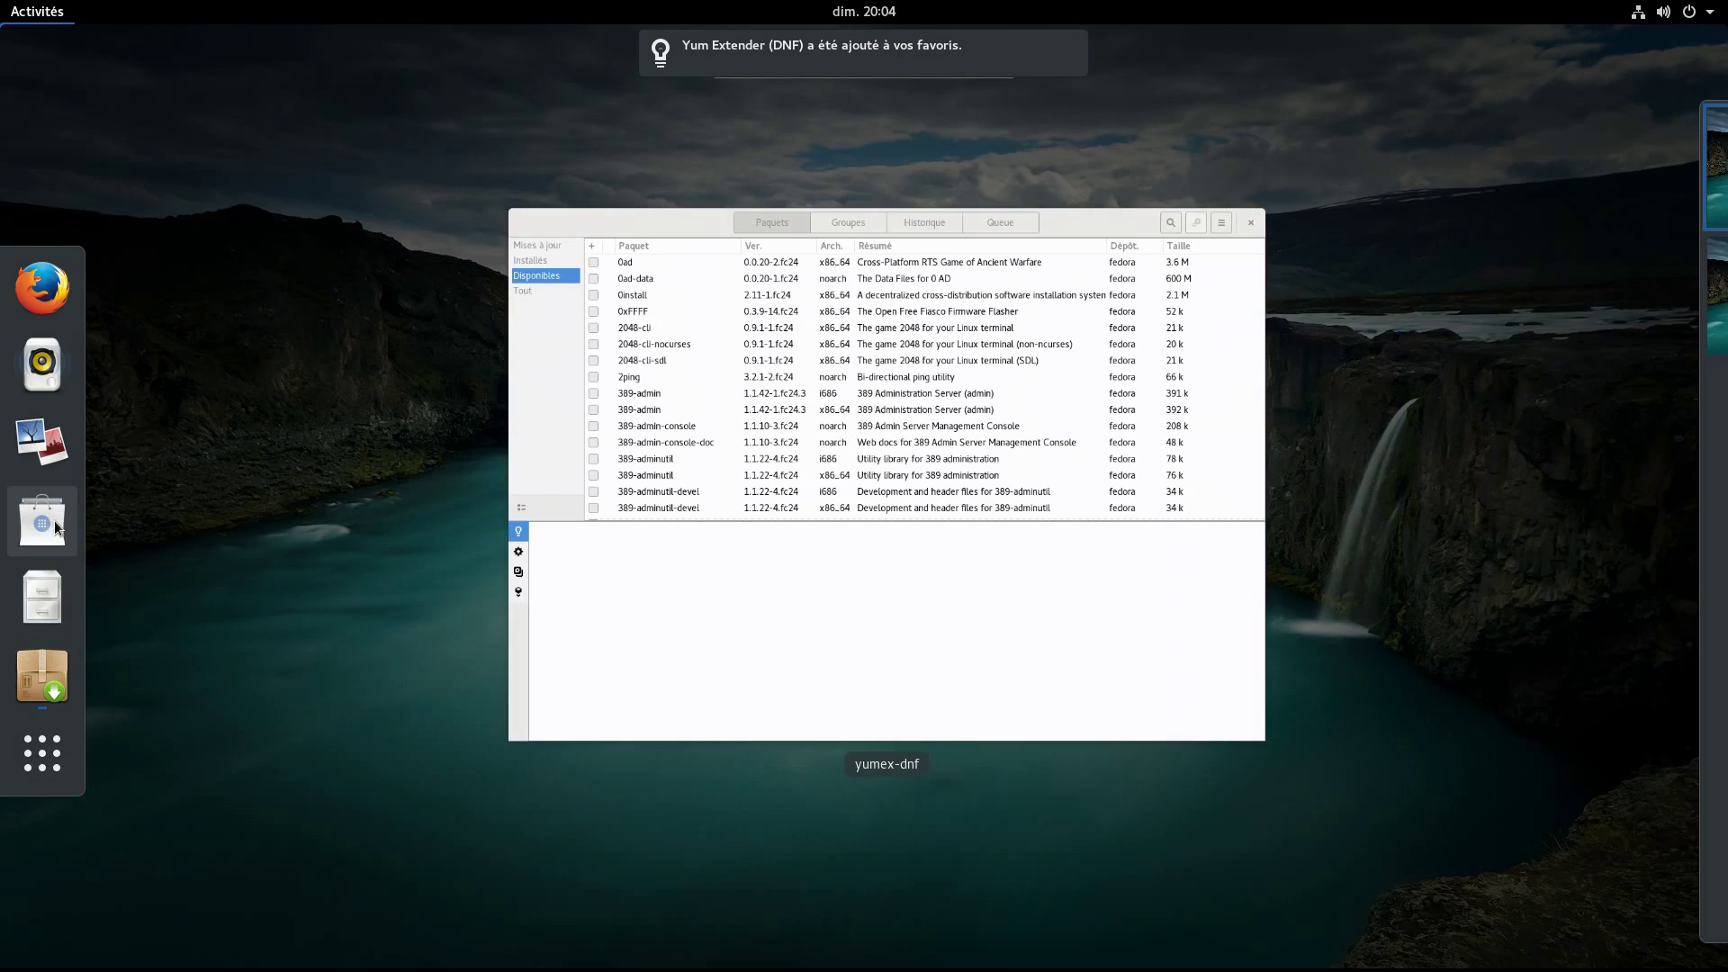
Close the remaining Yum Extender window in the activities overview and return to the empty desktop
left_click(1267, 206)
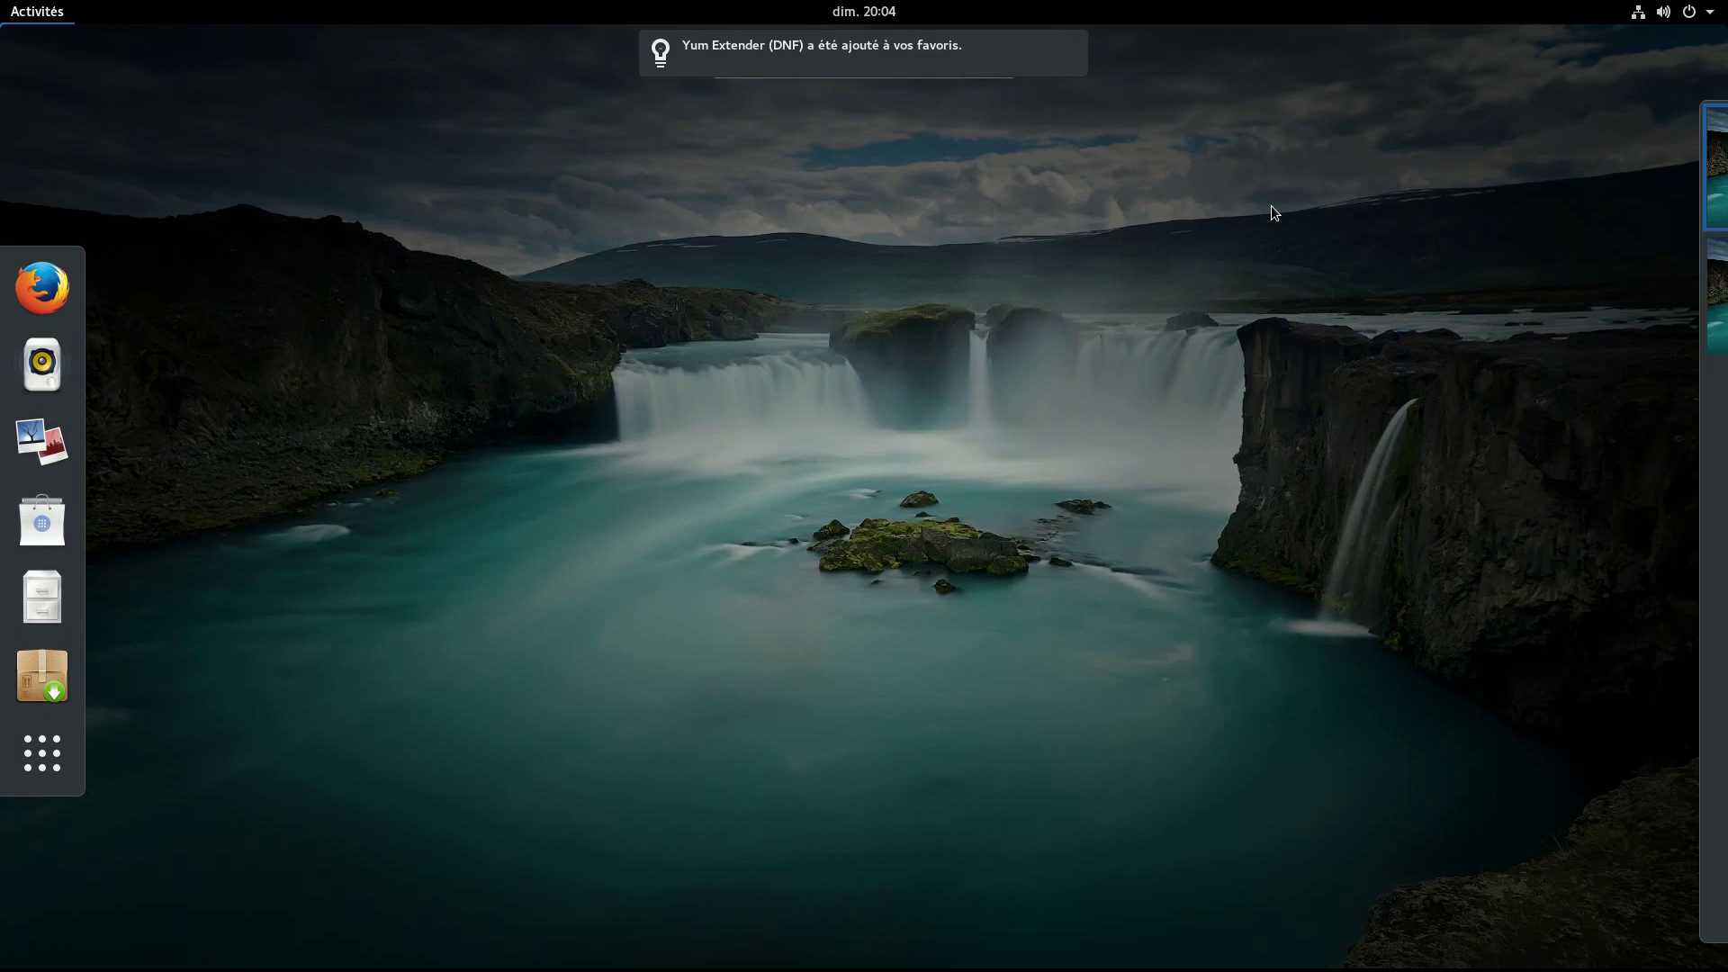
left_click(1007, 421)
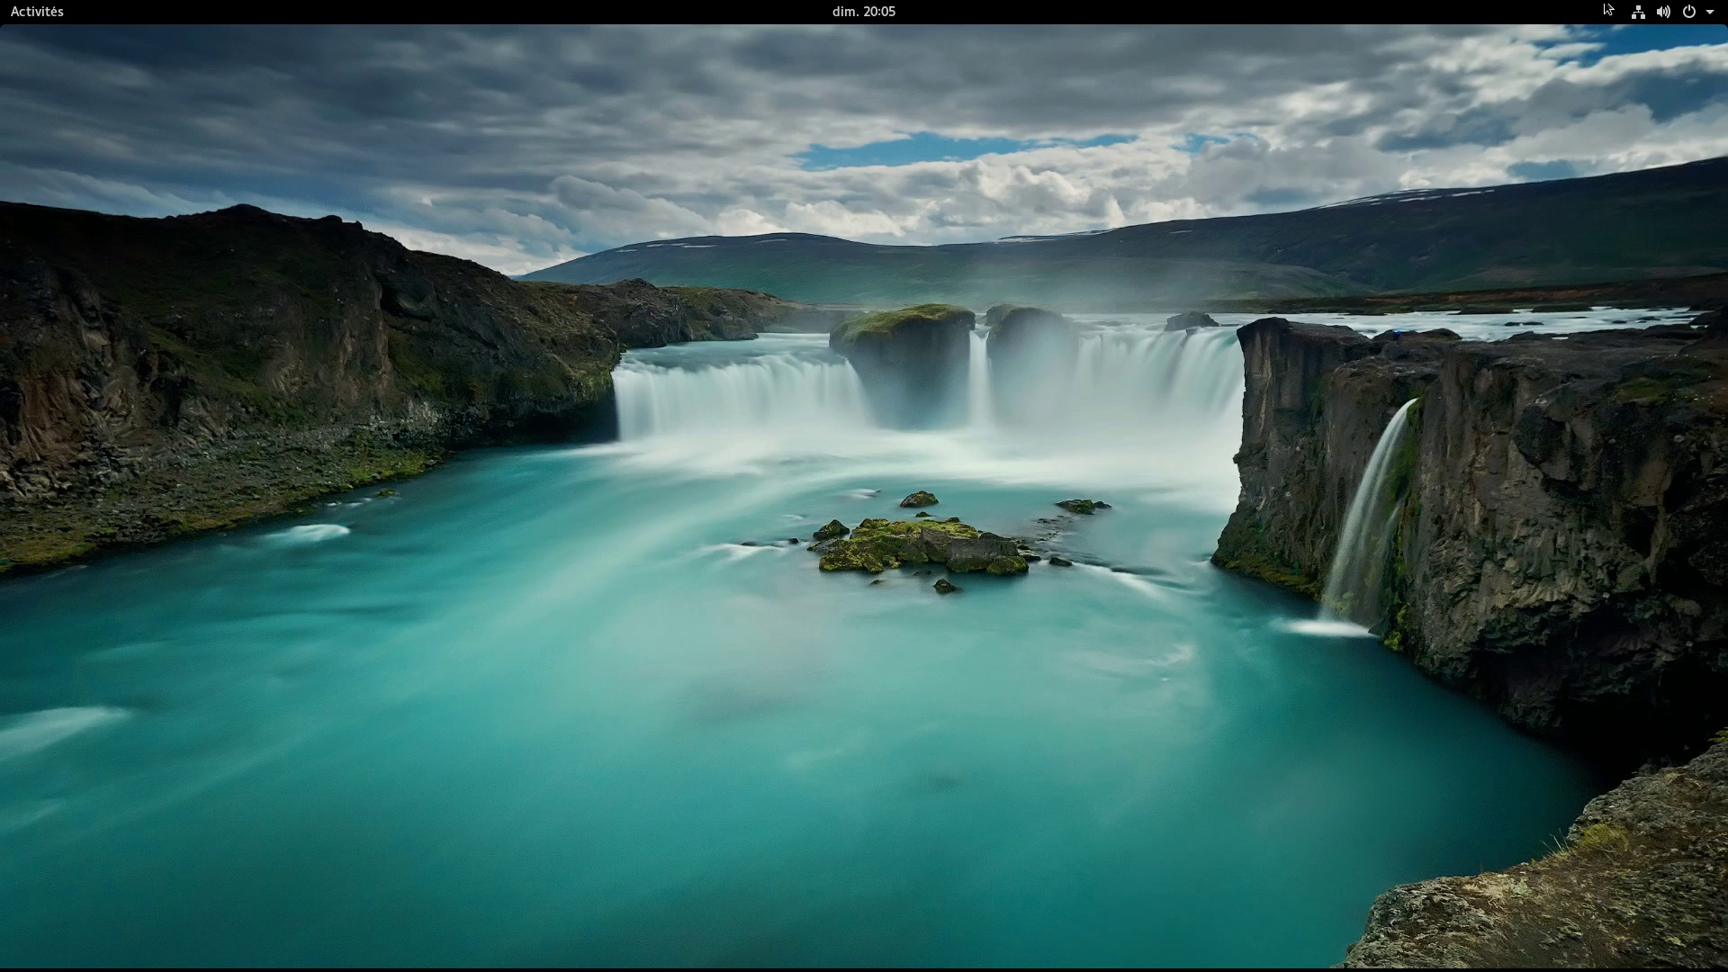
Lock the session to show the lock screen
left_click(1652, 11)
left_click(1589, 221)
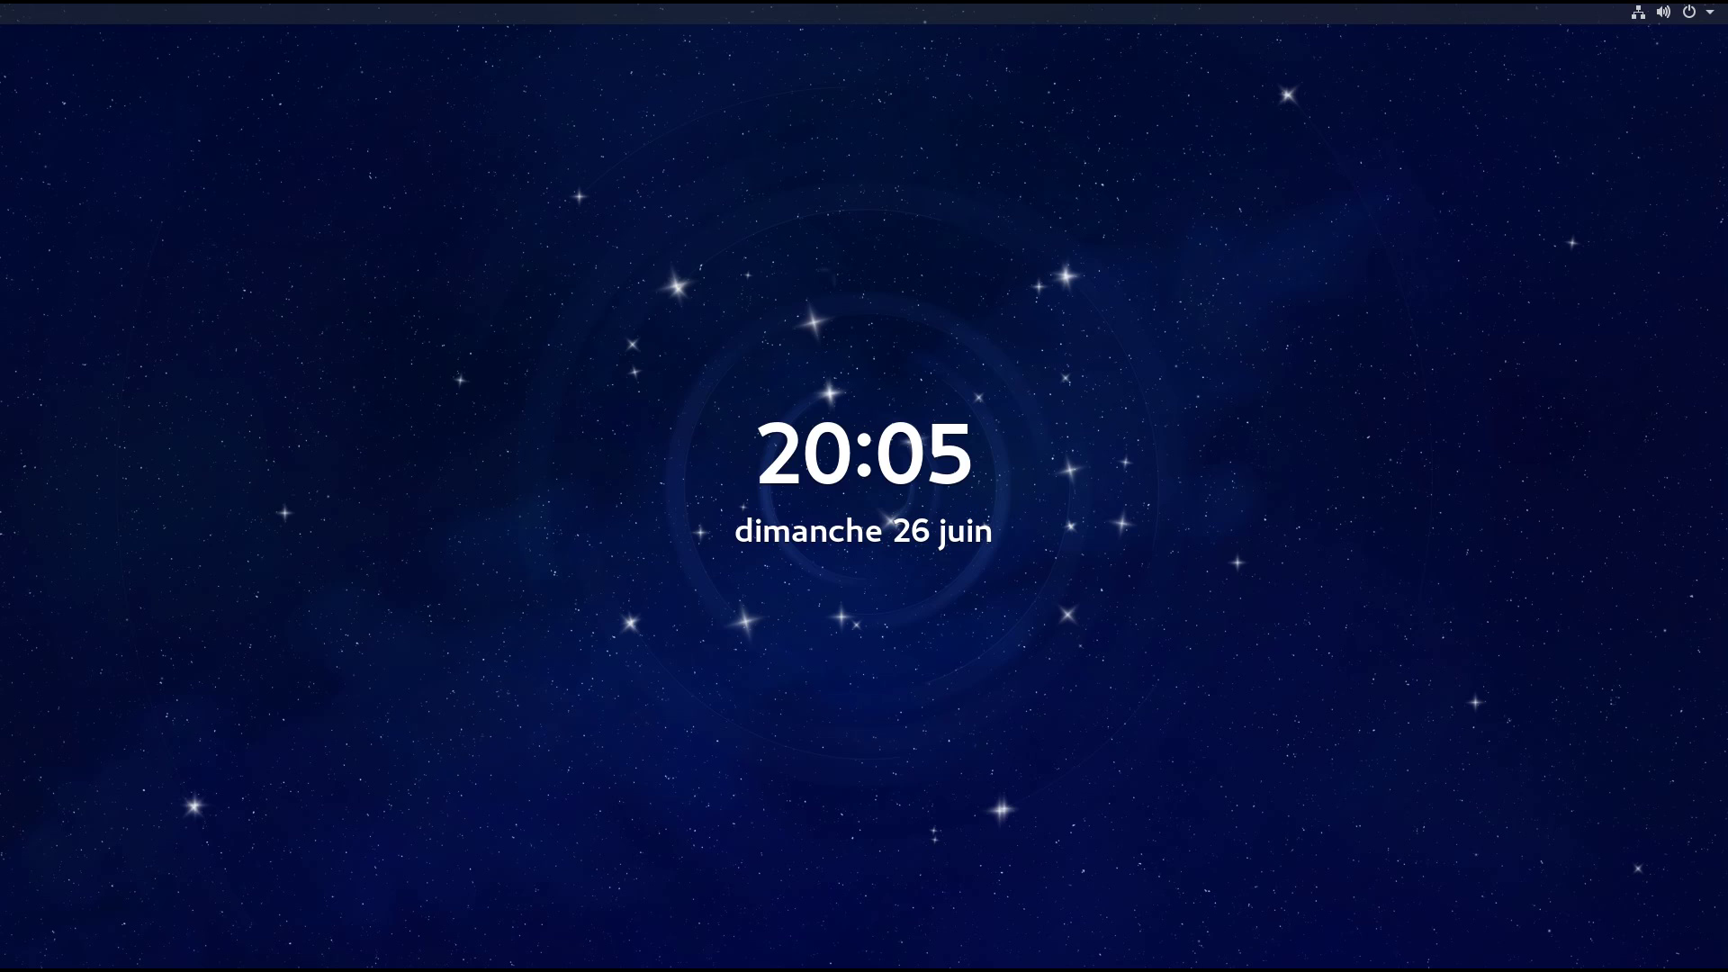